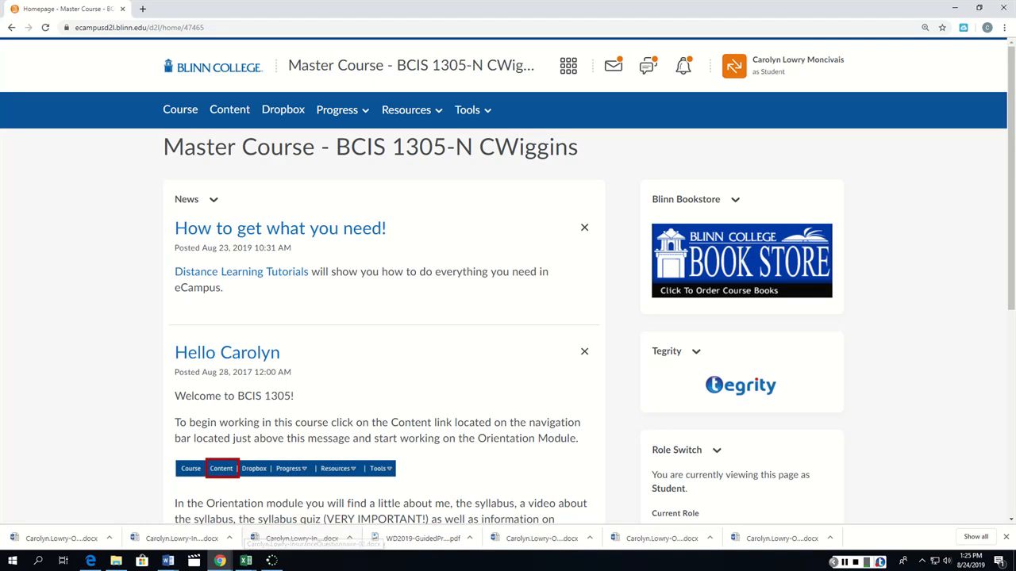
Open the WDCH3GP31 guided project in SIMnet as a student from the Unit 4 Word Chapter 3 Assignments checklist.
left_click(229, 109)
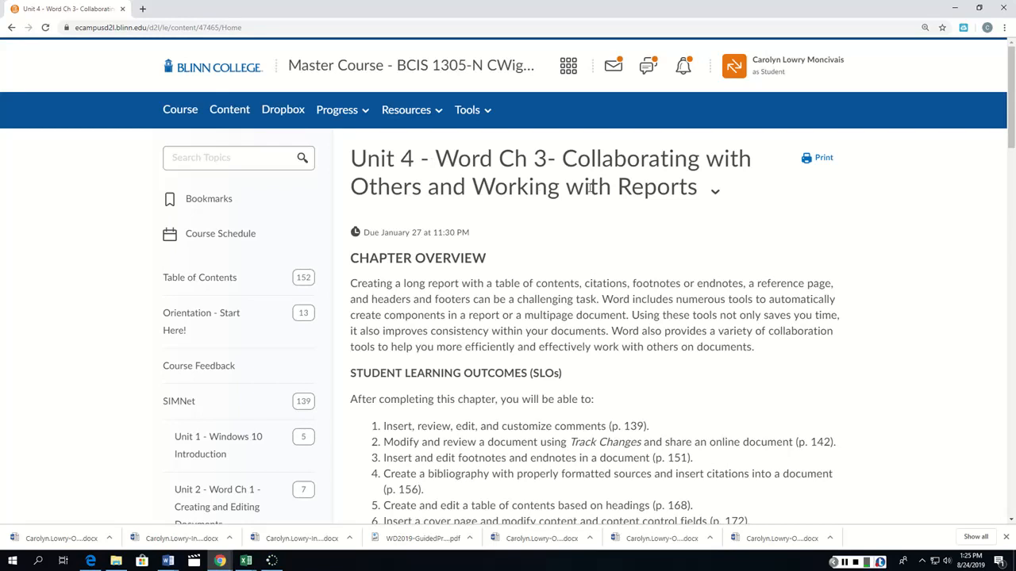
scroll(567, 317, "down", 5)
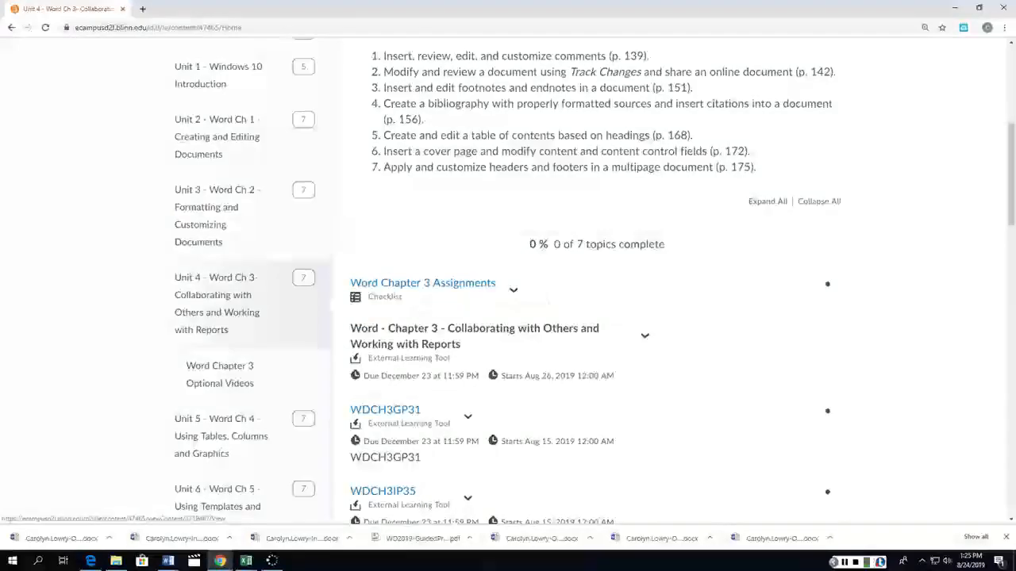
left_click(422, 284)
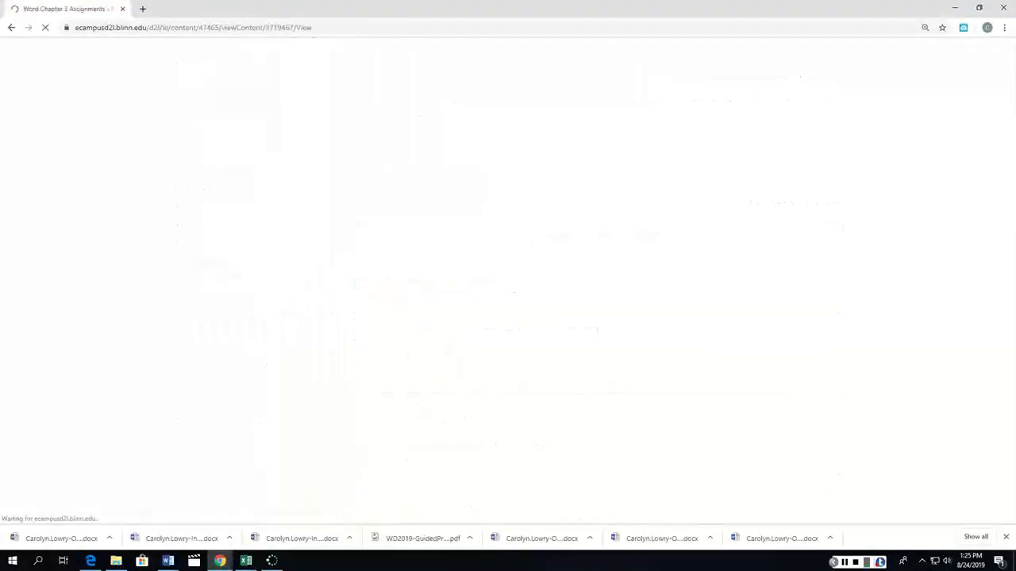
scroll(208, 397, "down", 1)
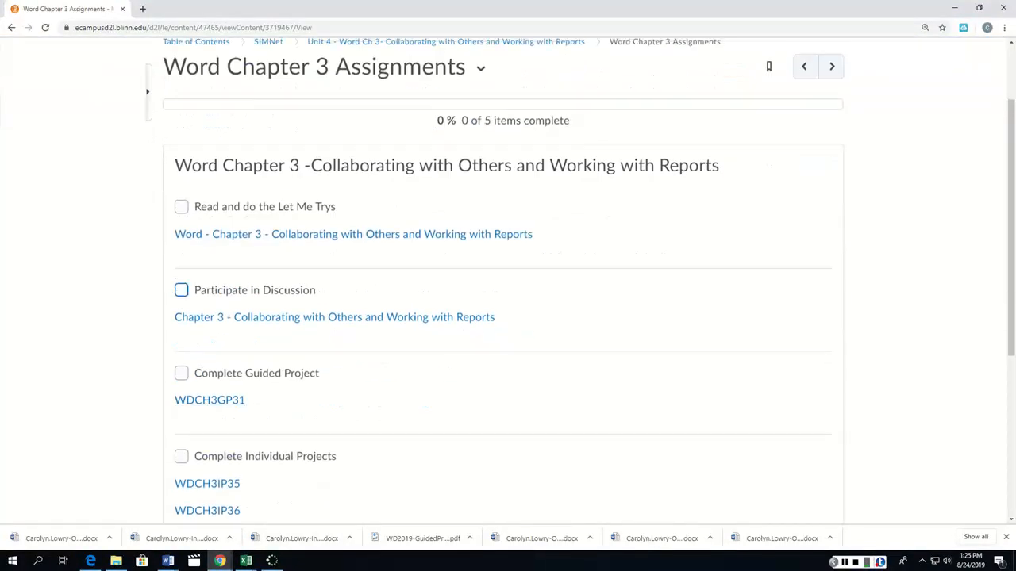
left_click(210, 396)
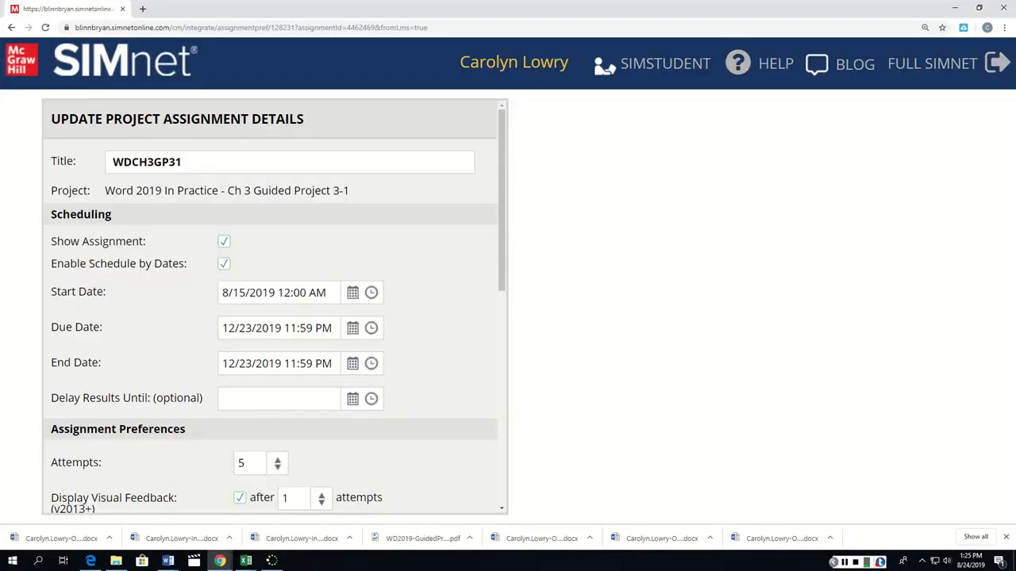
left_click(665, 64)
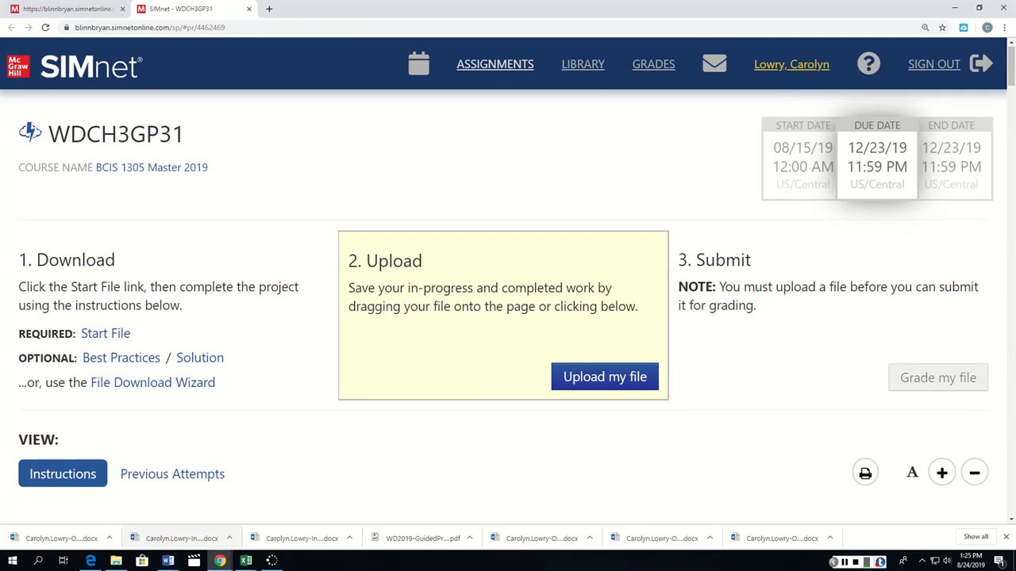
Open the downloaded OnlineLearningPlan-03 document in Word and save it on DATA (D:) in personal > Blinn > 19-20 > TextbookExercises, replacing the existing file.
left_click(60, 538)
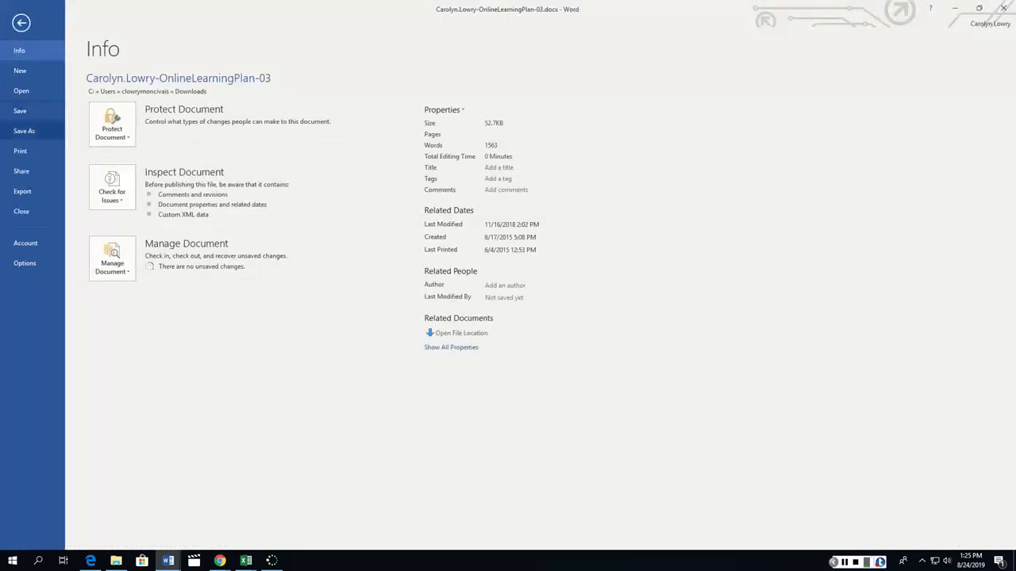
left_click(24, 131)
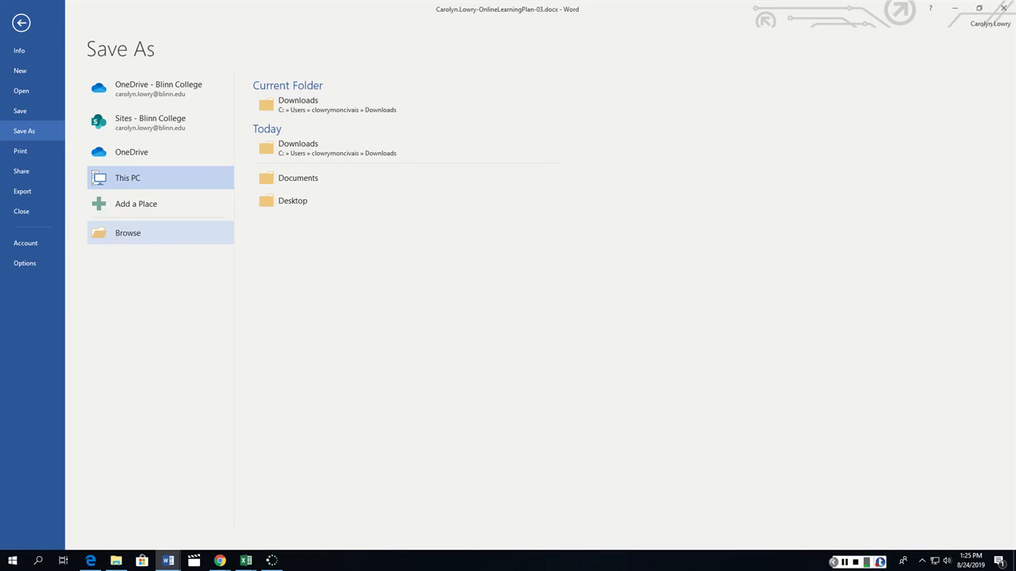
left_click(127, 233)
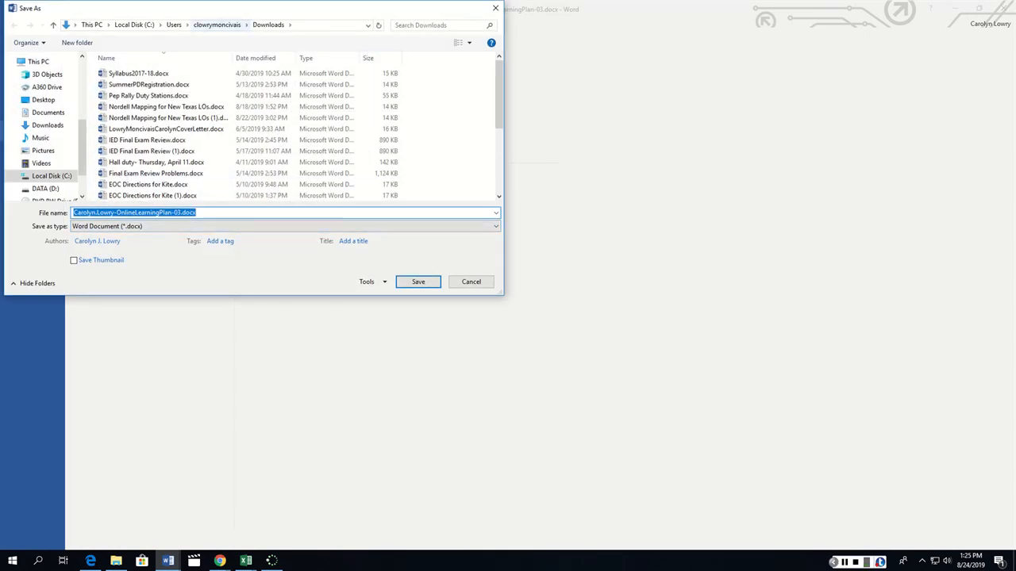
scroll(44, 125, "down", 1)
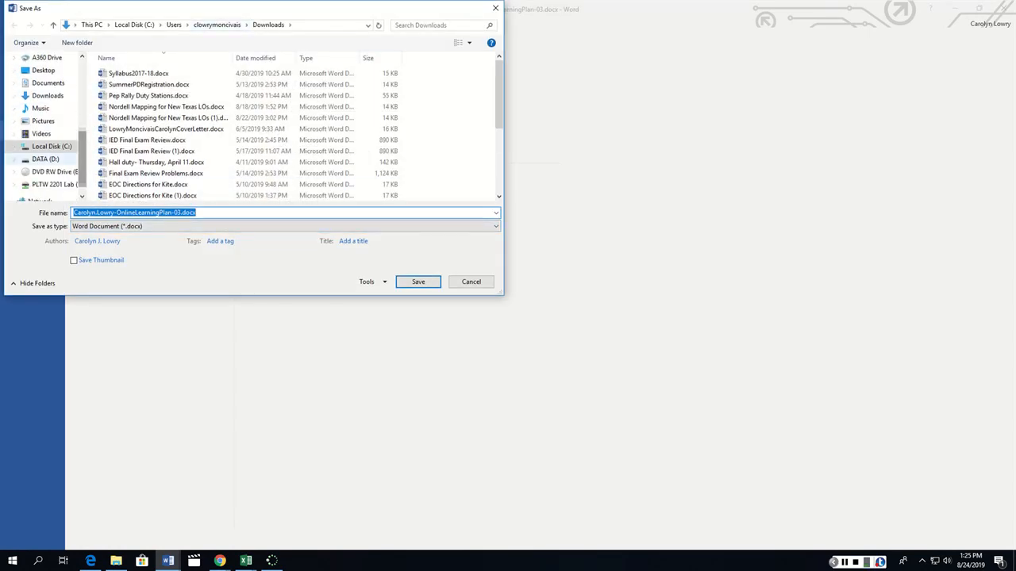
left_click(45, 158)
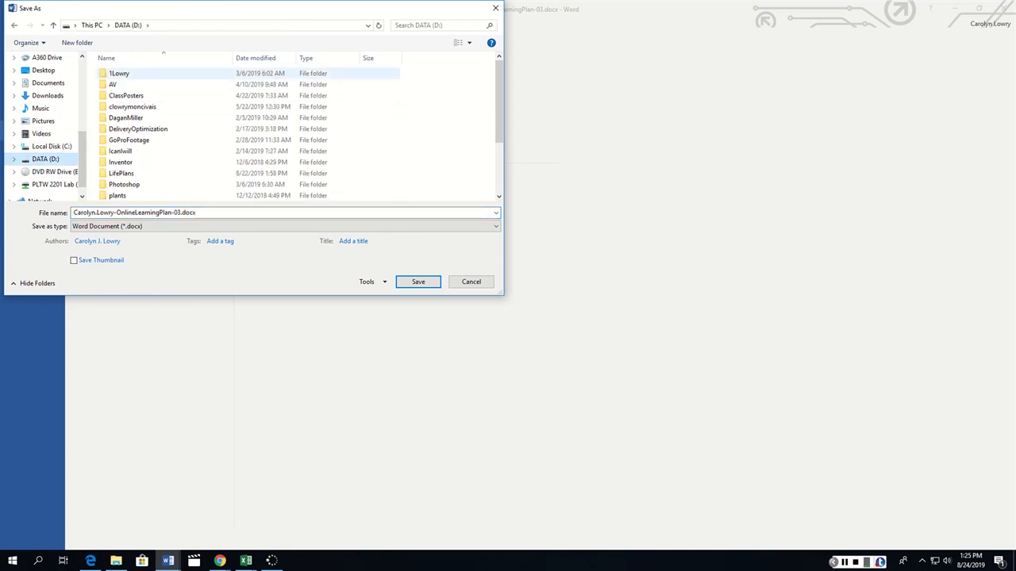
double_click(133, 107)
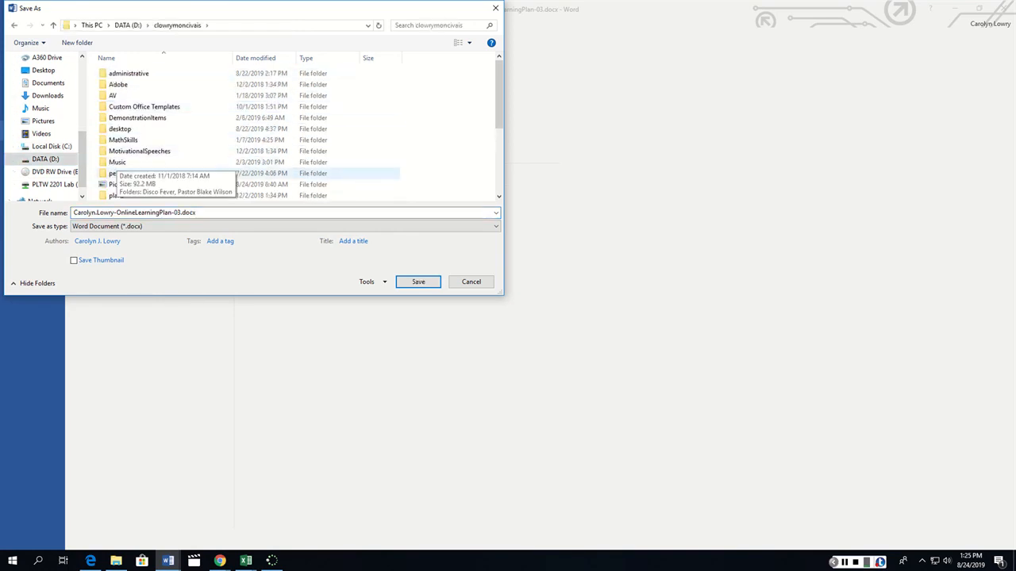
double_click(115, 173)
left_click(115, 84)
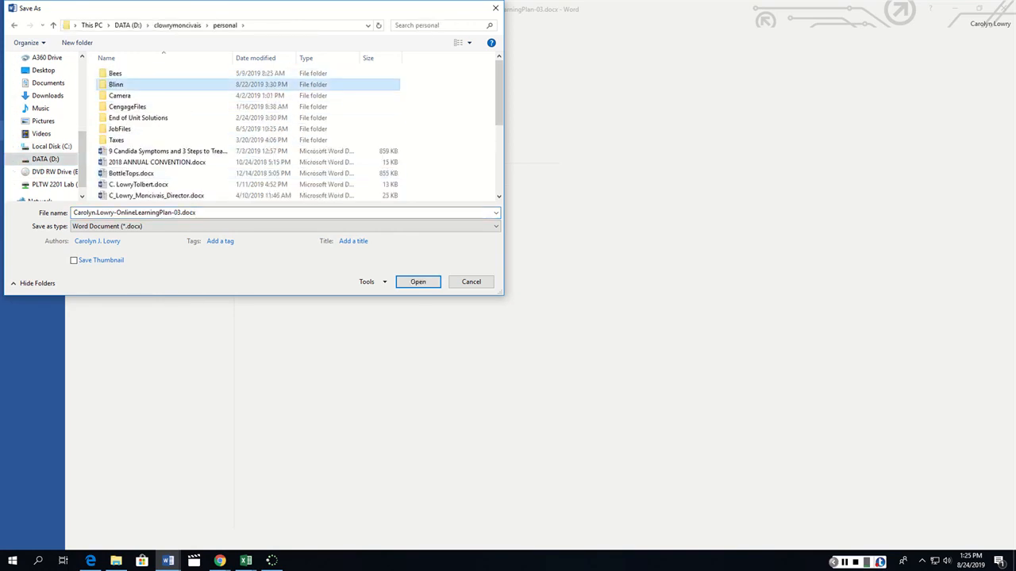
double_click(116, 84)
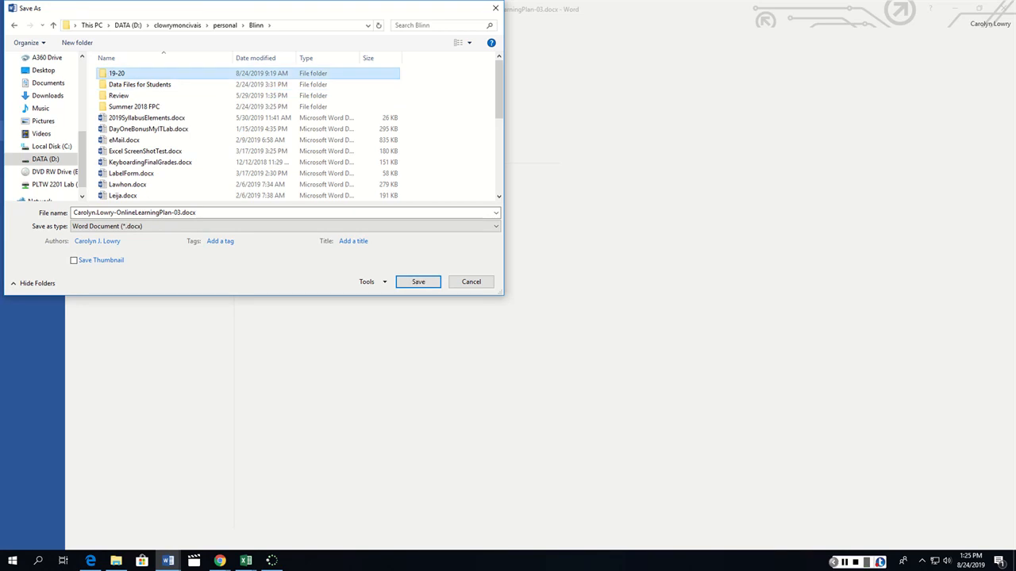
double_click(117, 73)
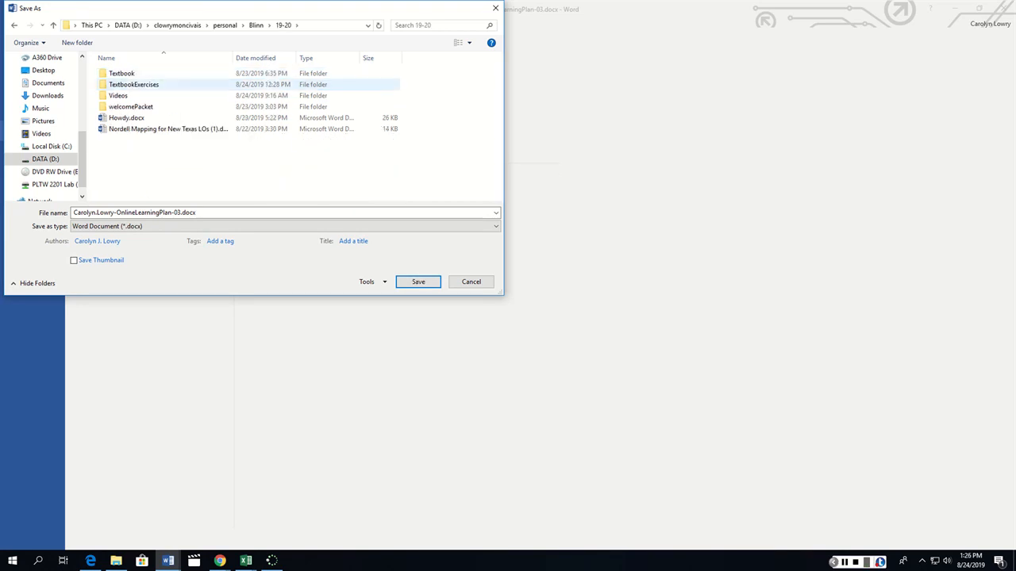
double_click(133, 84)
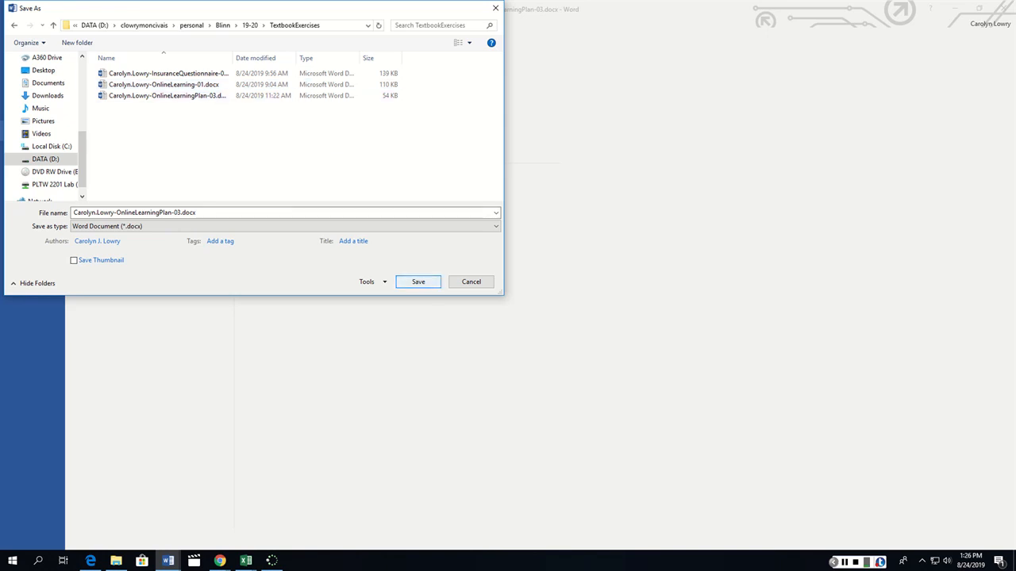
key("Return")
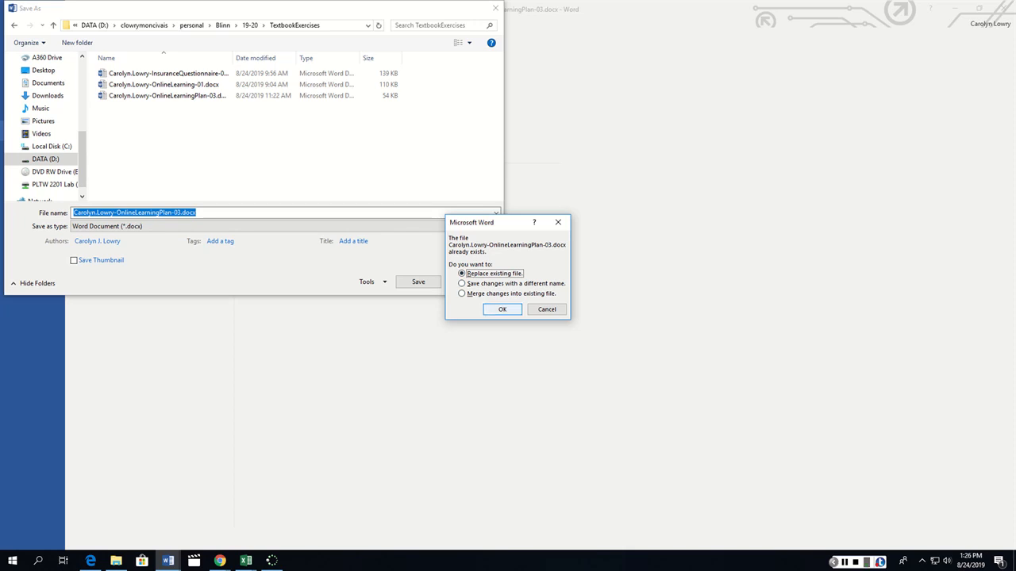
key("Return")
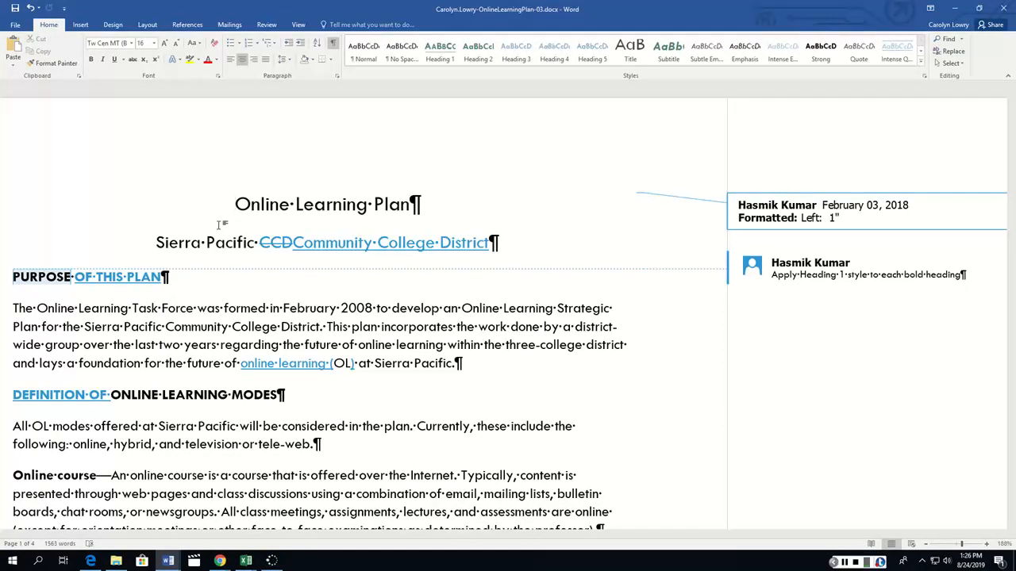
Check the user name and initials used for tracked changes through the Track Changes options, accepting the settings as they are.
left_click(267, 24)
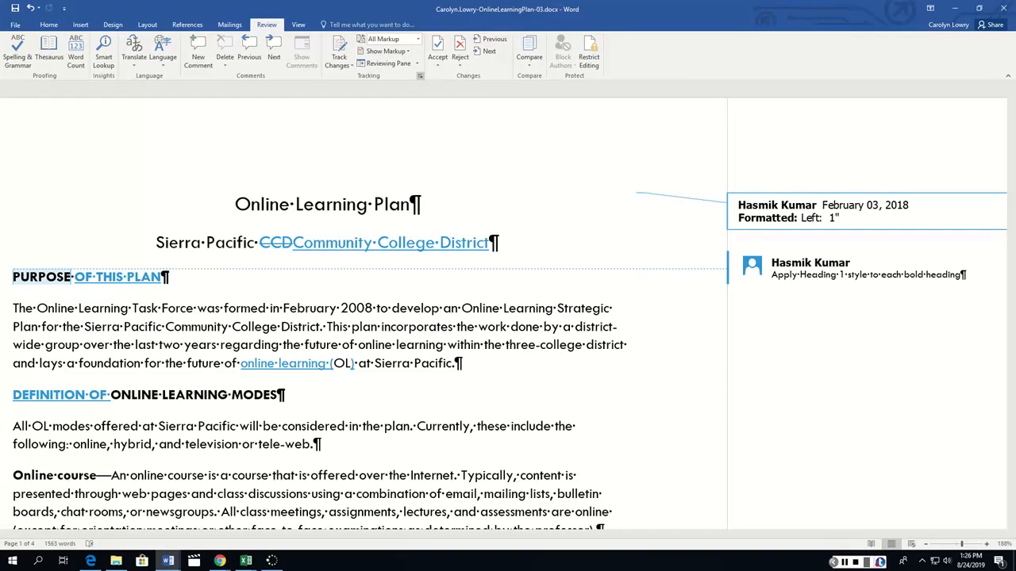
left_click(420, 76)
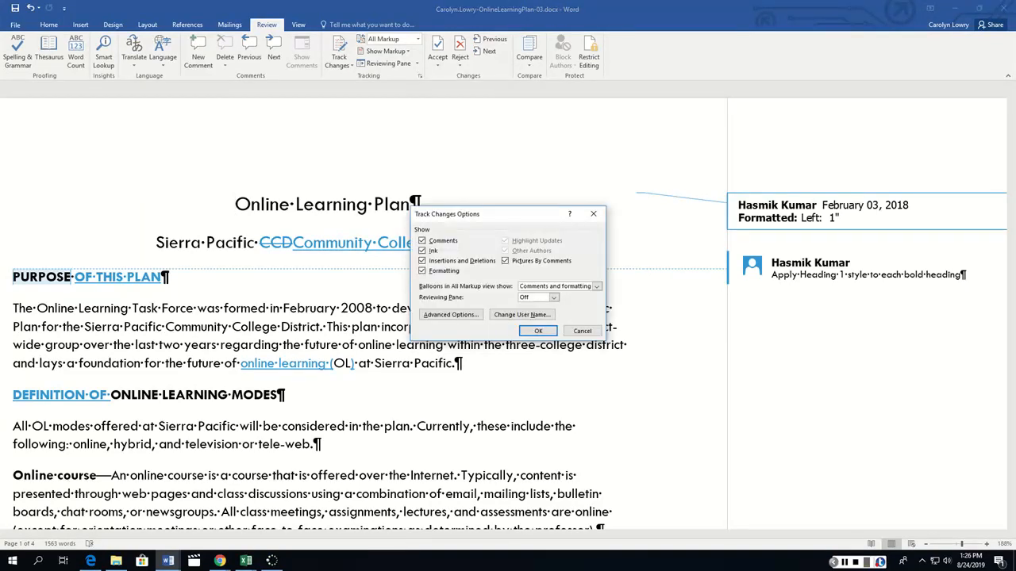
left_click_drag(492, 214, 534, 118)
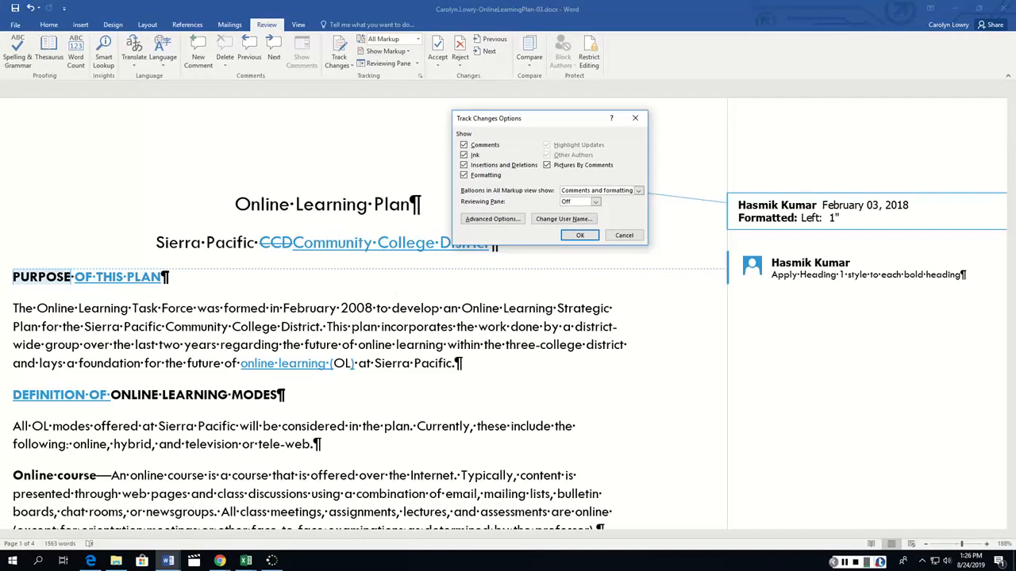
left_click(563, 219)
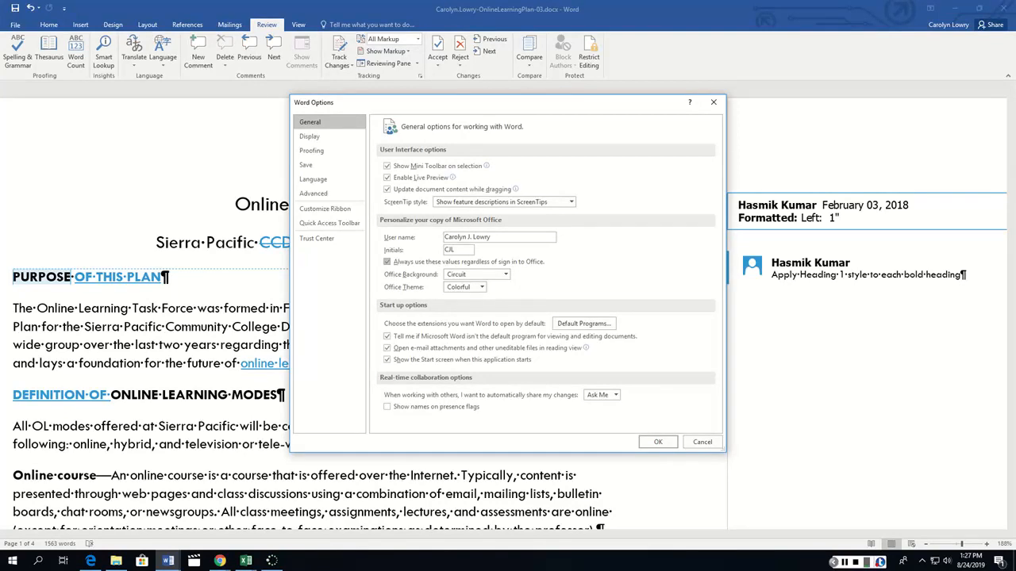
left_click(658, 442)
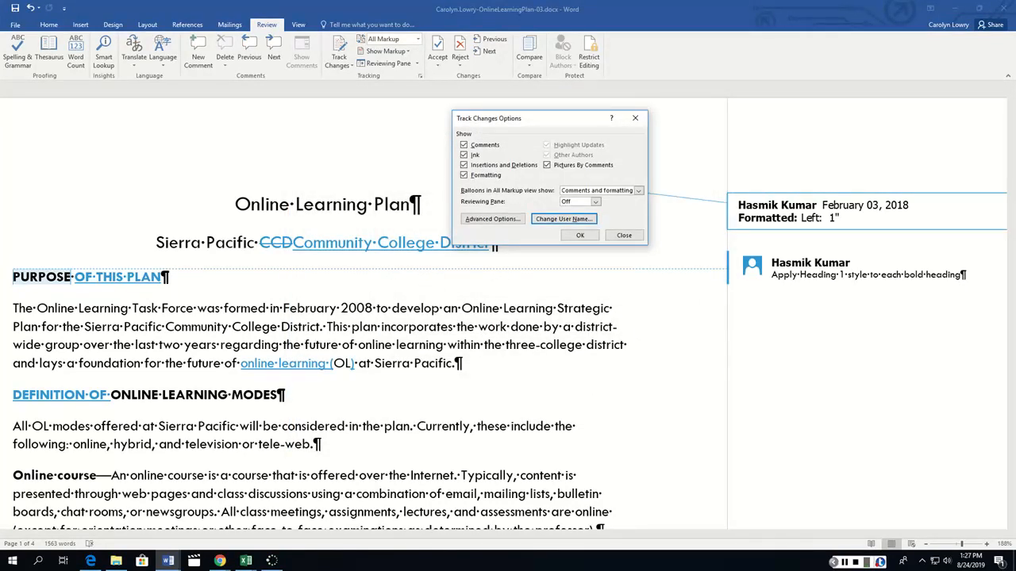
left_click(579, 234)
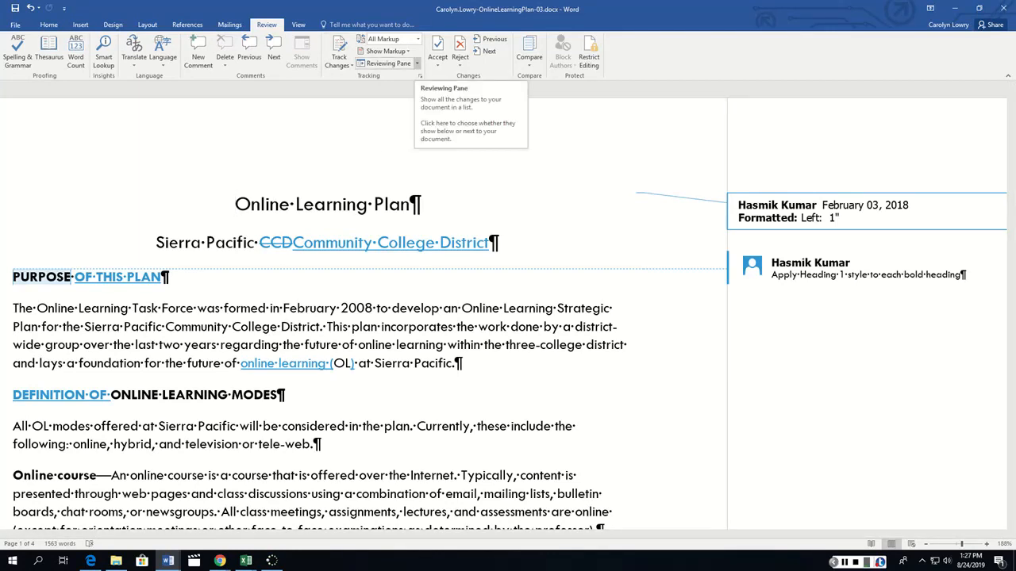
Reject the deletion of the Television or Tele-Web course paragraph using the vertical Reviewing Pane, and close the pane.
left_click(416, 64)
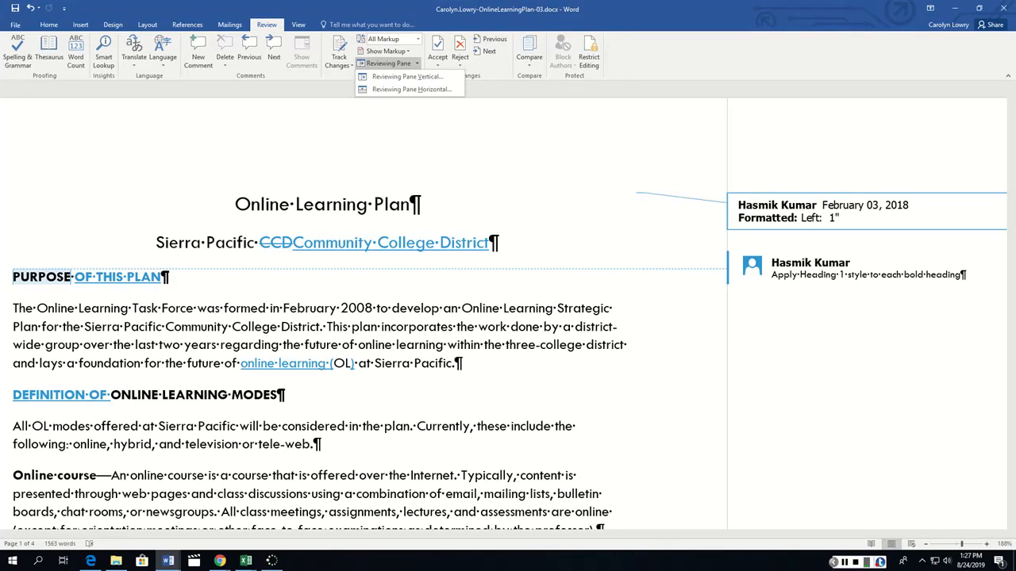
left_click(407, 76)
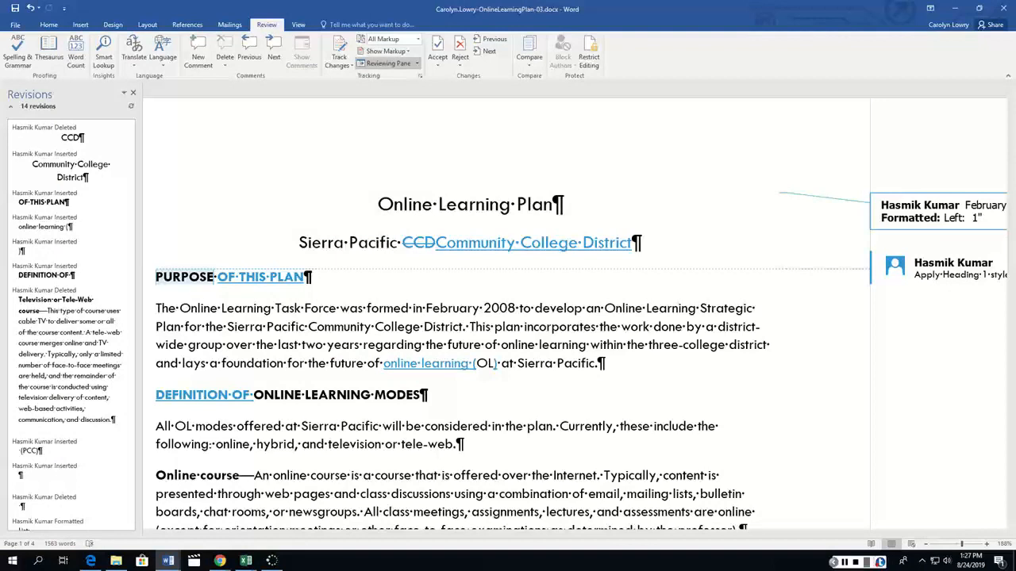
right_click(34, 320)
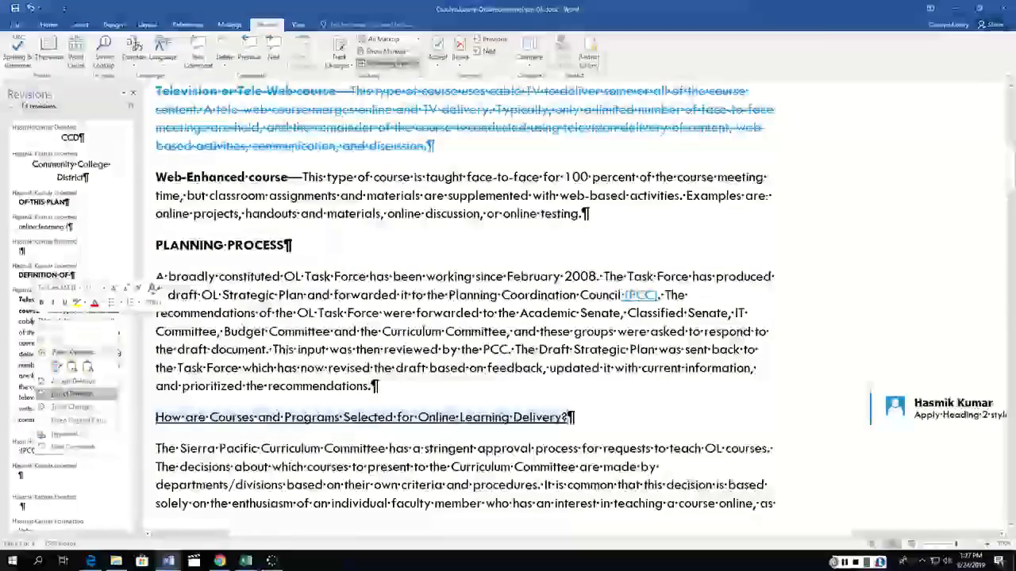
left_click(72, 394)
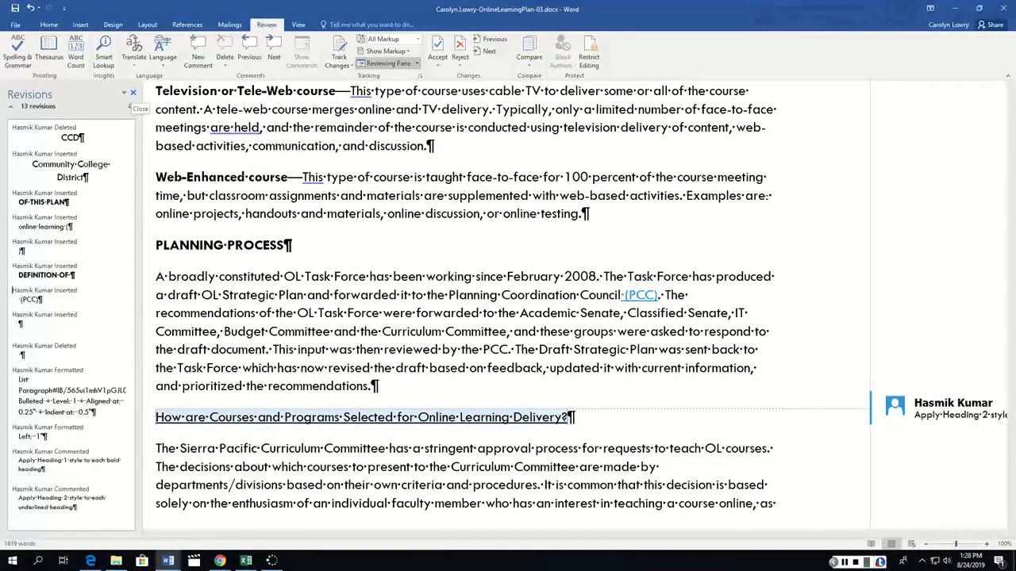
left_click(133, 93)
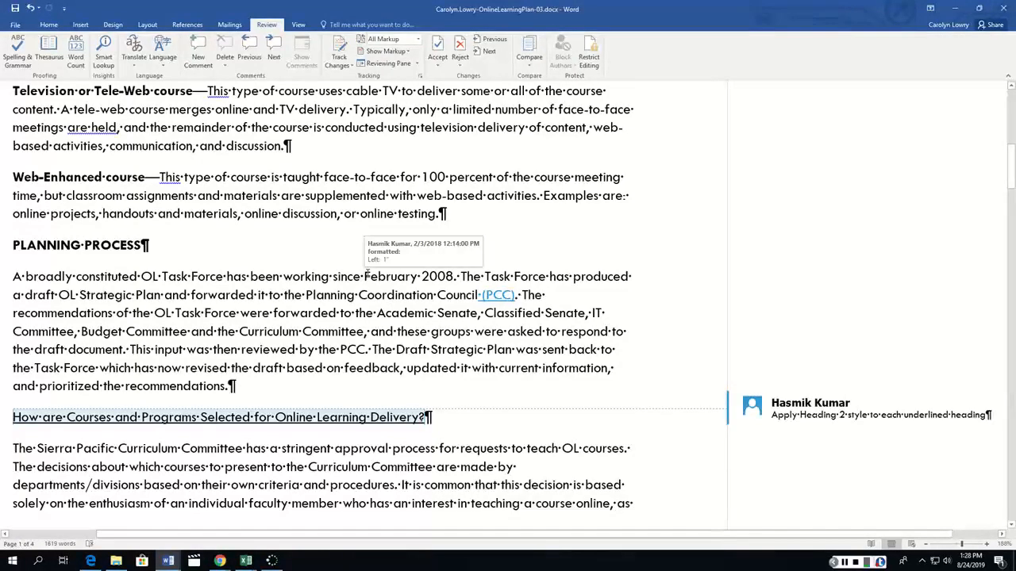
Return to the start of the document and accept the tracked left 1" formatting change that covers the whole text.
key("ctrl+Home")
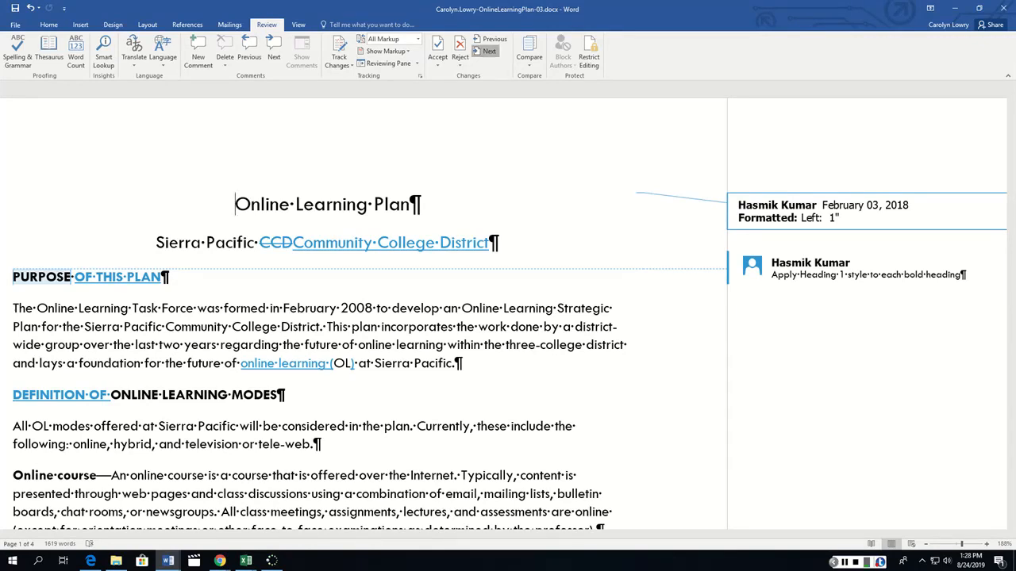
key("ctrl+a")
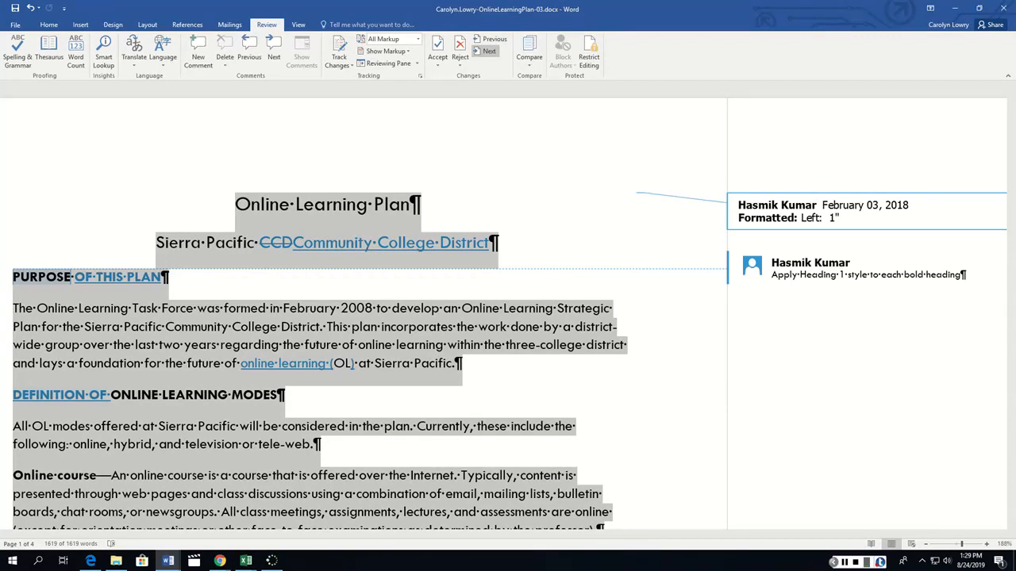
left_click(486, 51)
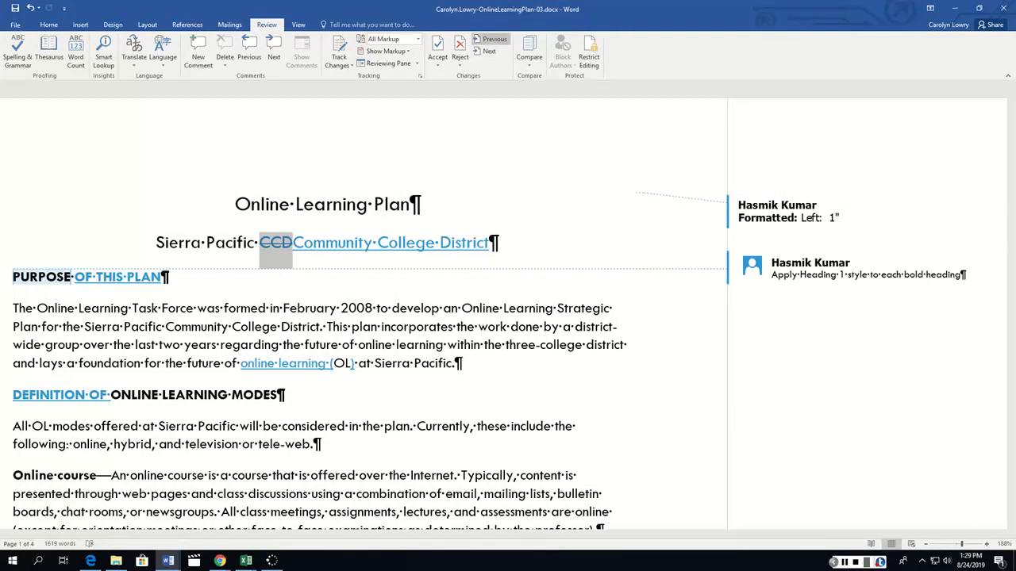
left_click(490, 39)
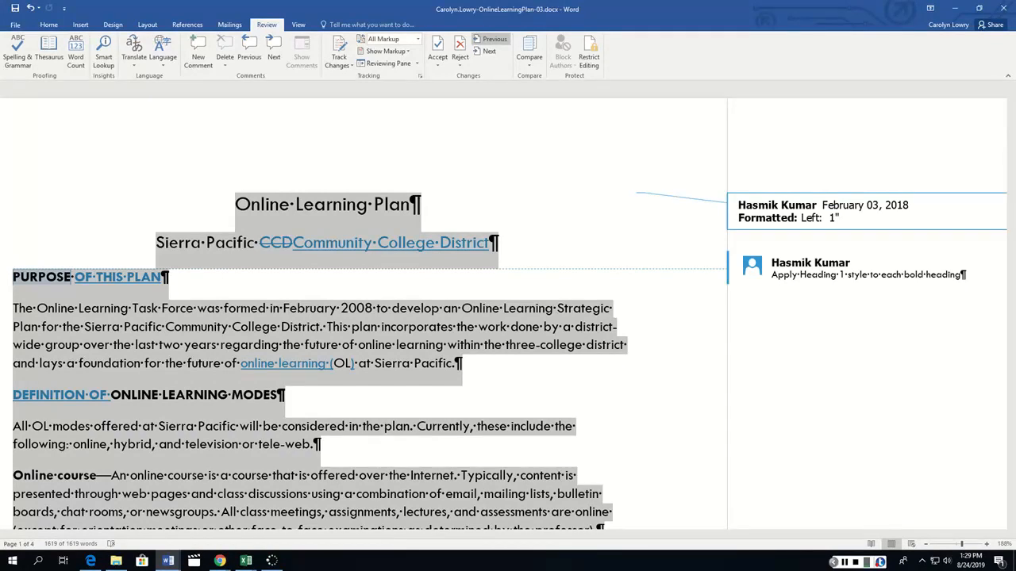
left_click(437, 49)
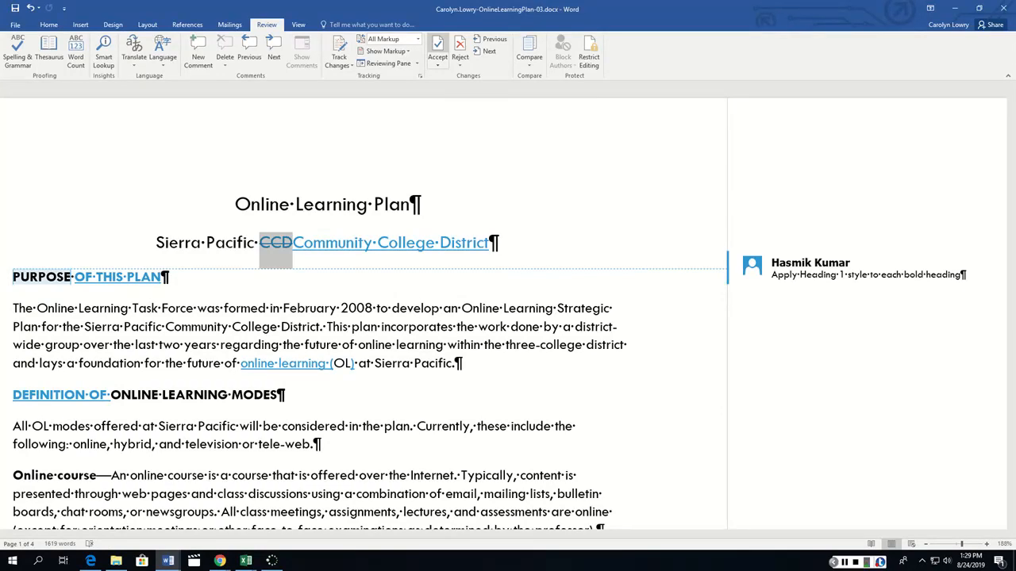
Accept the tracked insertion of Community College District in the second title line, and accept all remaining tracked changes in the document.
left_click(437, 63)
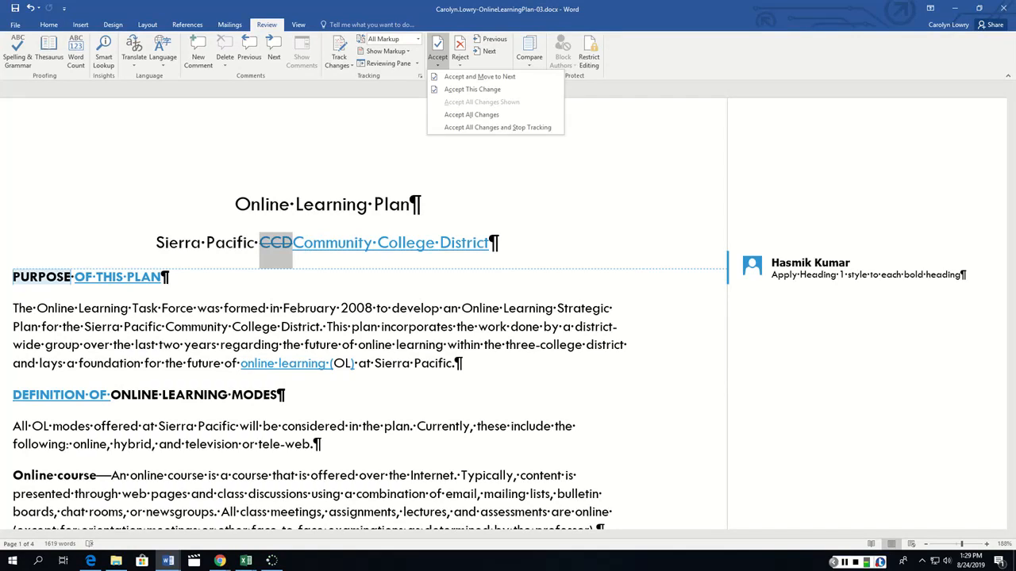
key("Escape")
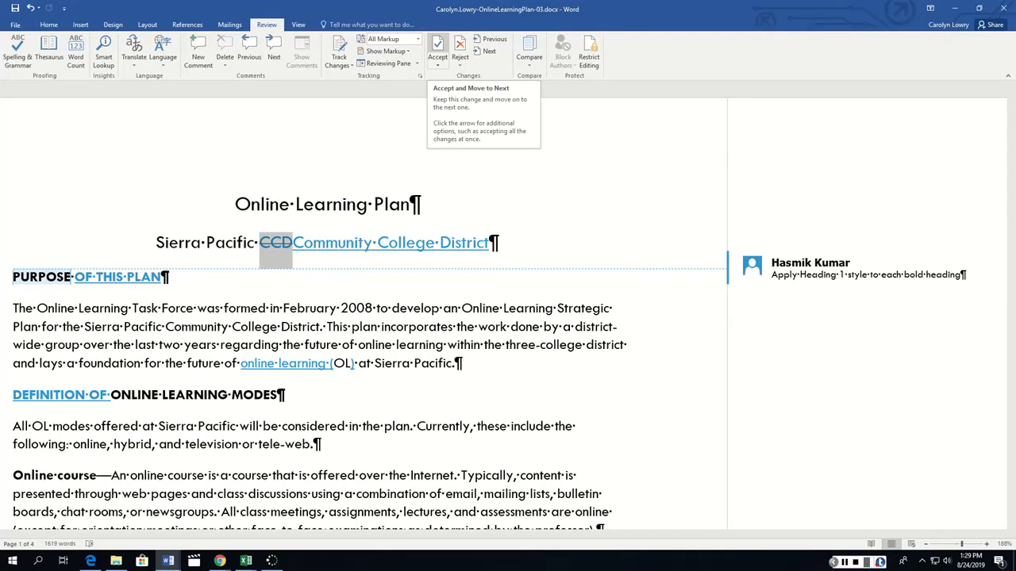
left_click(488, 50)
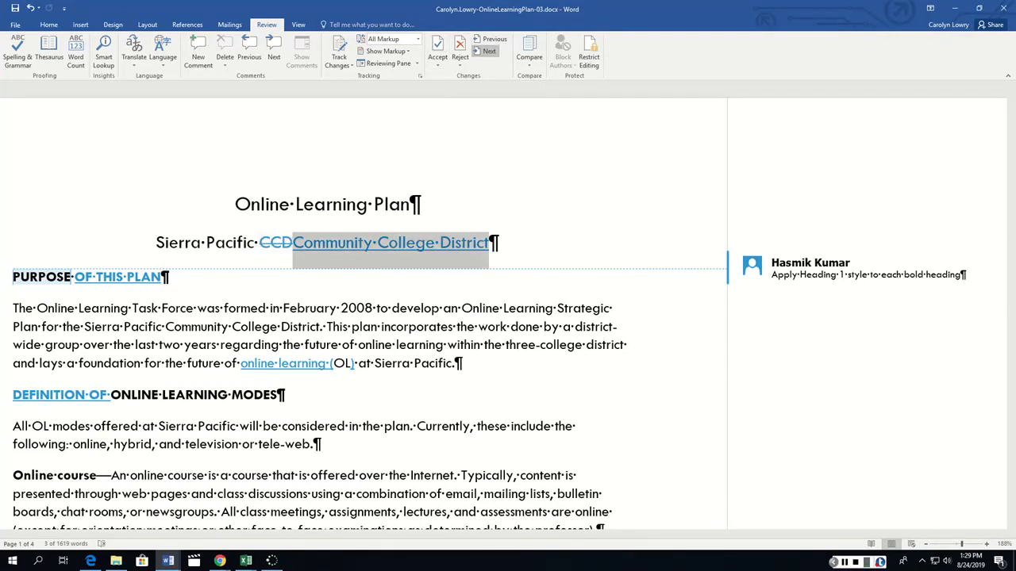
left_click(437, 46)
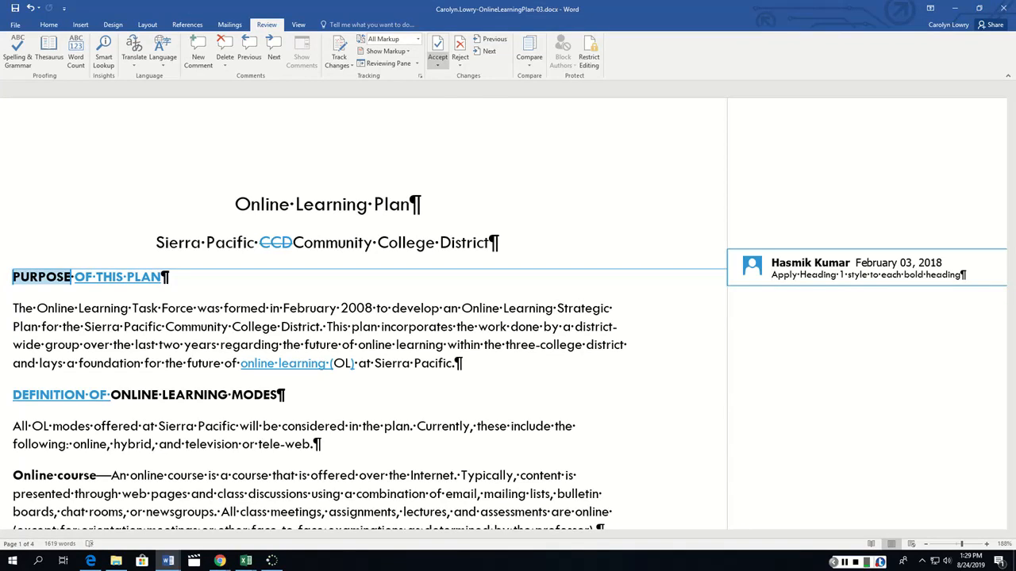
left_click(438, 63)
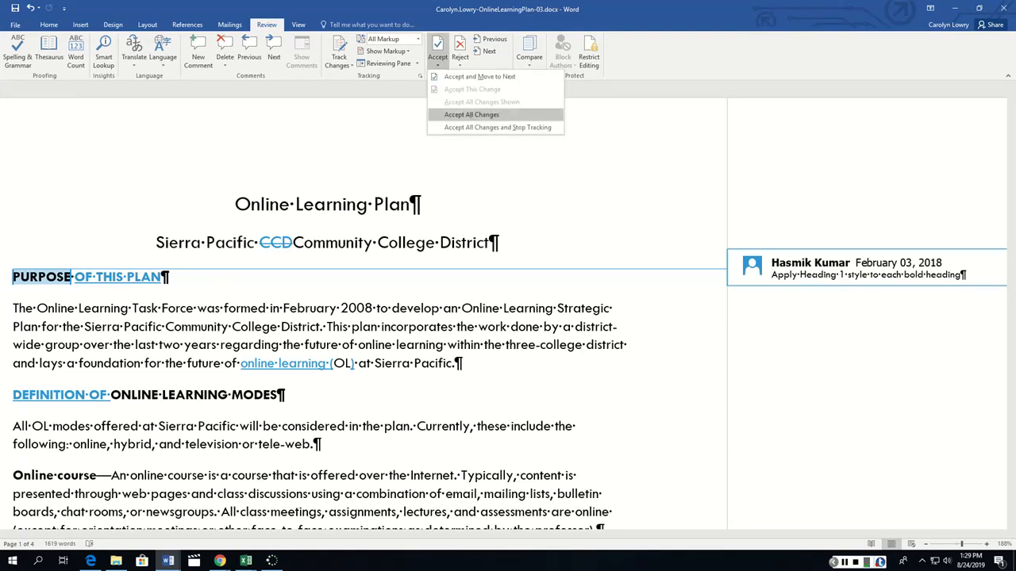
left_click(460, 115)
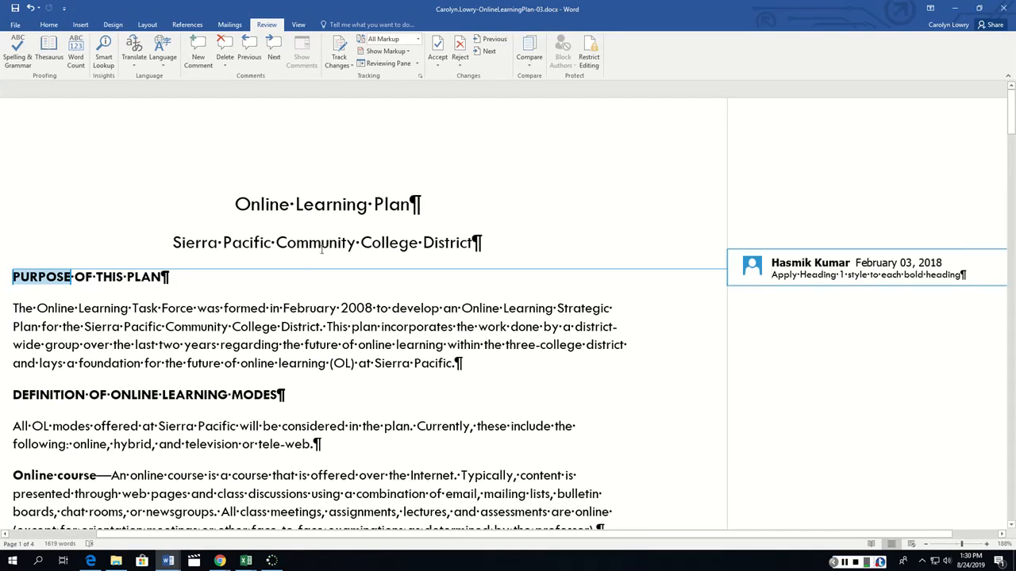
Go to the first comment from the start of the document, about applying Heading 1 style, and reply with Done!
left_click(240, 205)
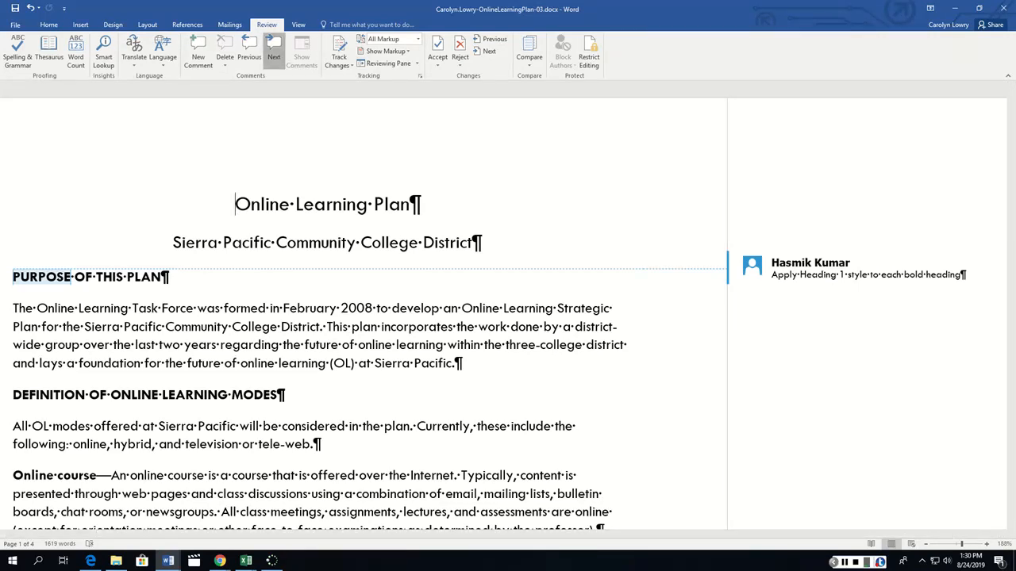
left_click(273, 54)
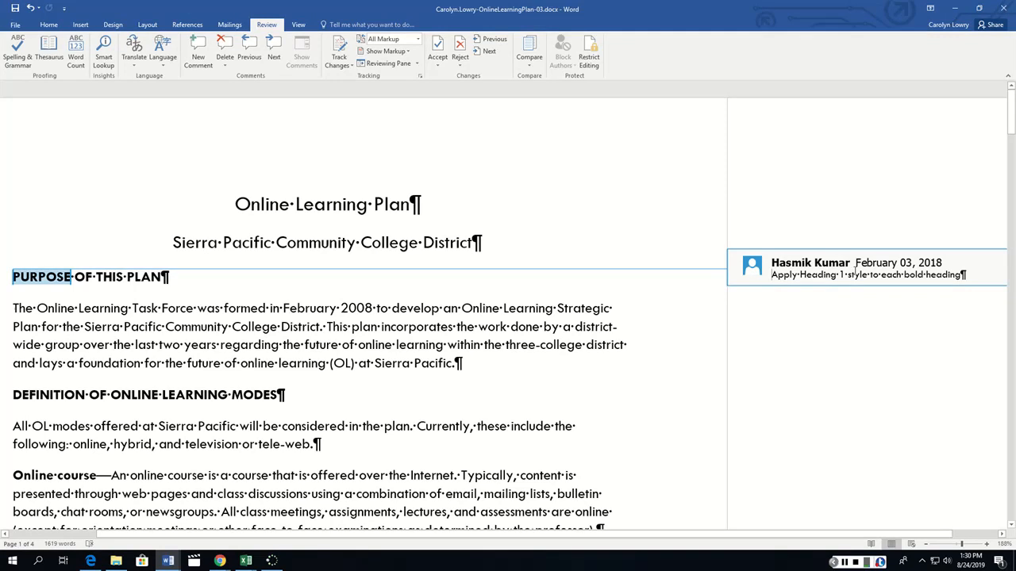
right_click(821, 274)
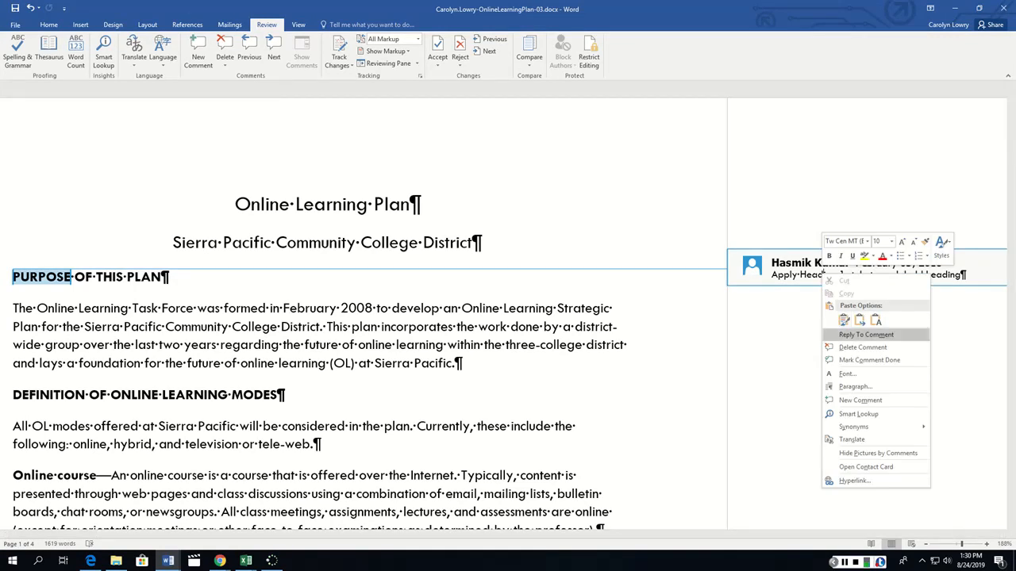
left_click(866, 334)
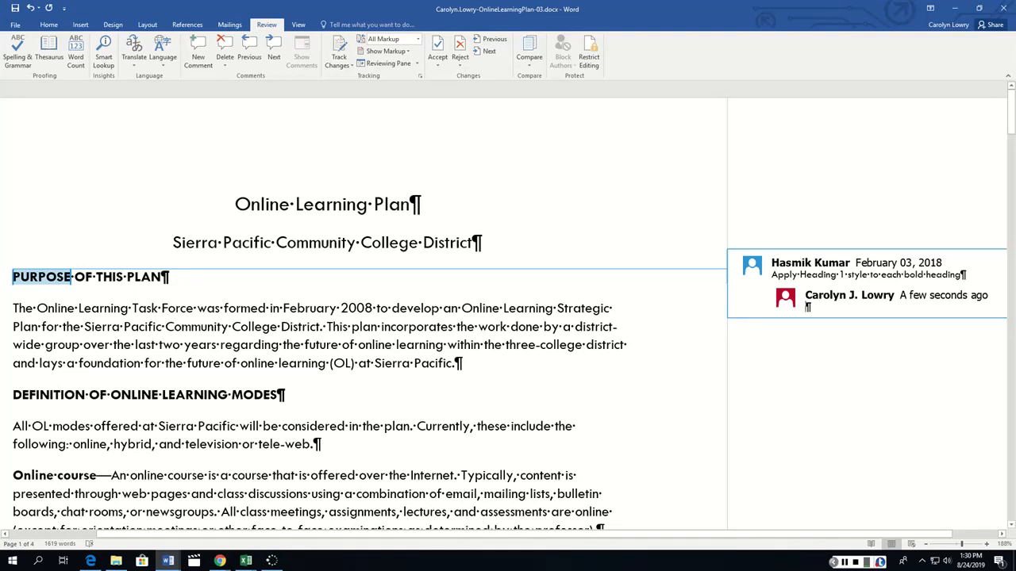
type("D")
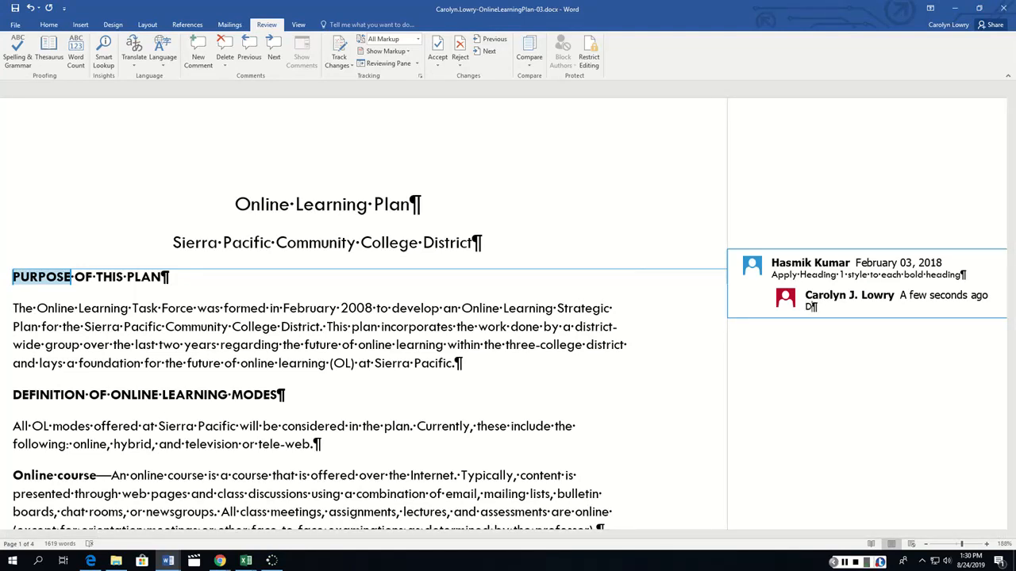
type("one!")
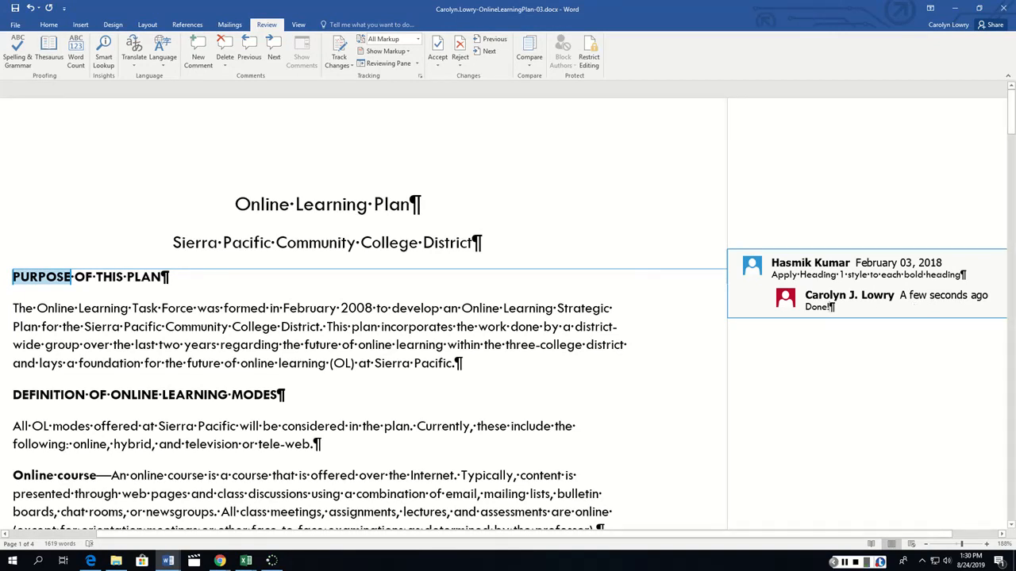
Delete the comment about applying Heading 2 style to each underlined heading, and set the review display to No Markup.
left_click(274, 53)
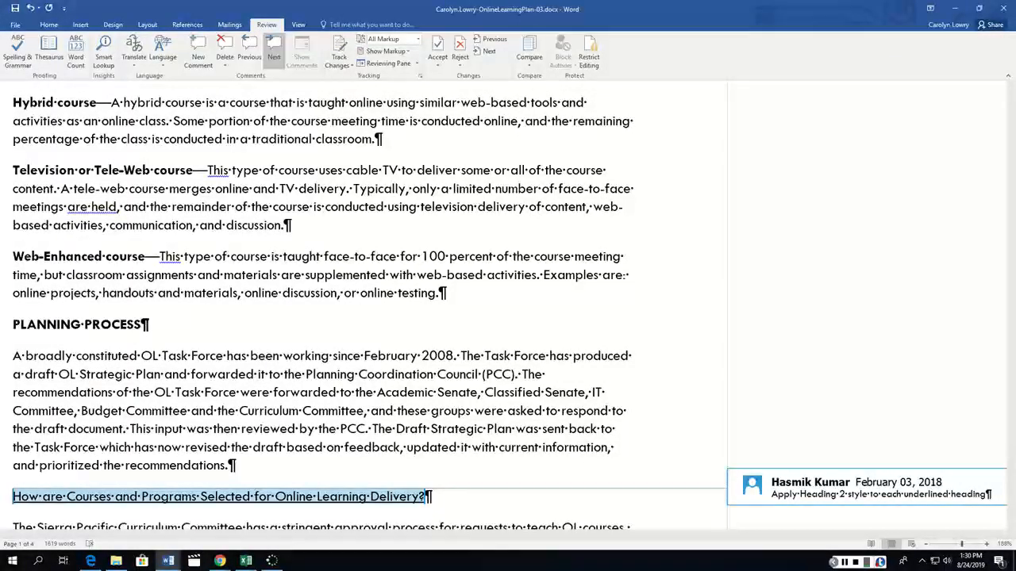
left_click(224, 51)
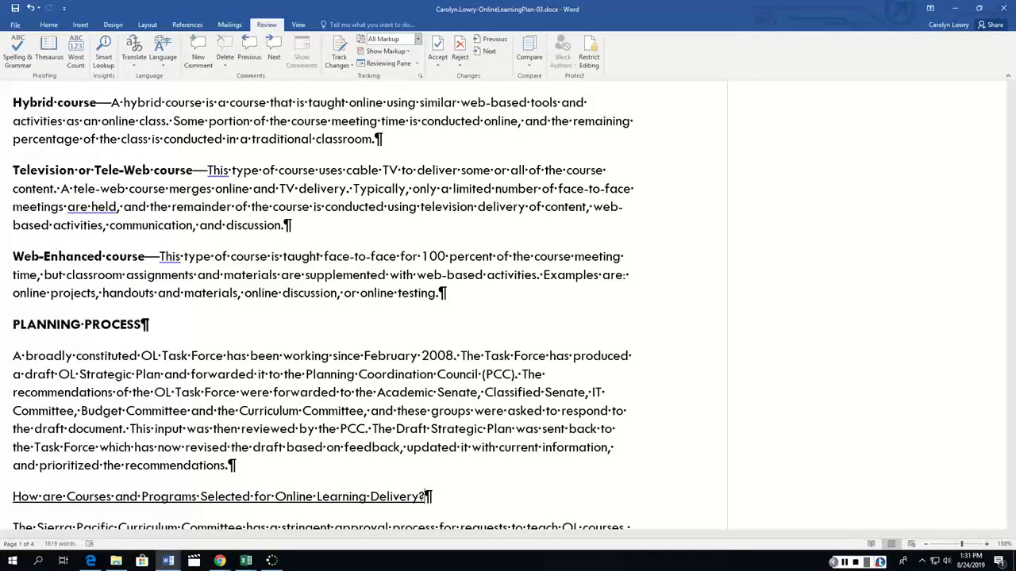
left_click(392, 39)
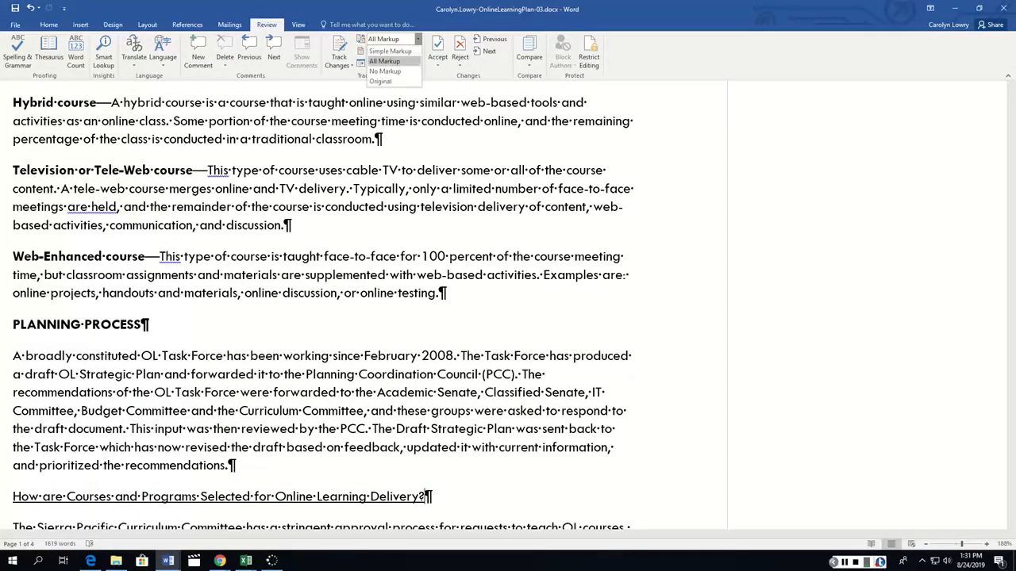
left_click(385, 71)
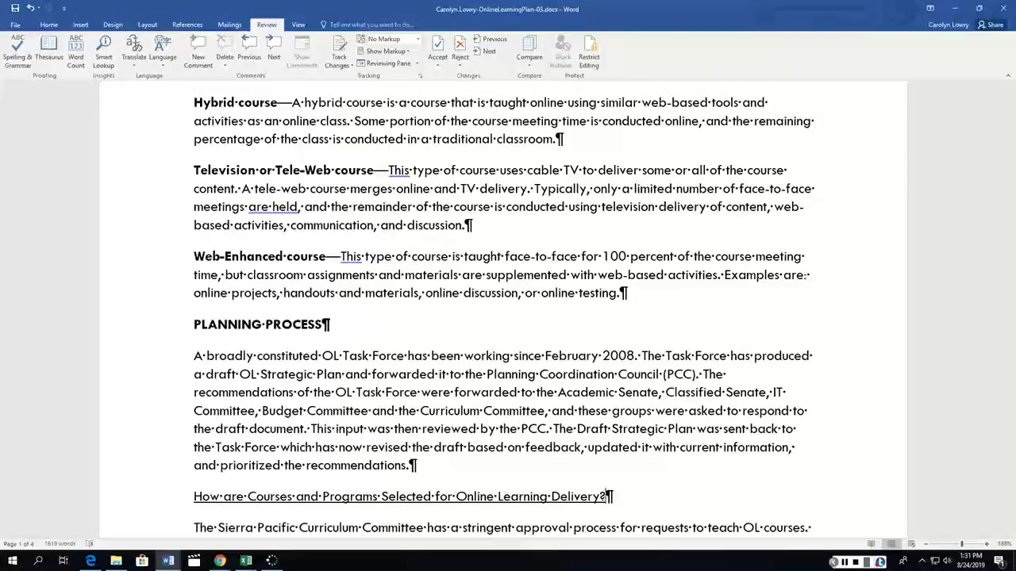
Show all document properties and set the Title property to Online Learning Plan.
left_click(15, 24)
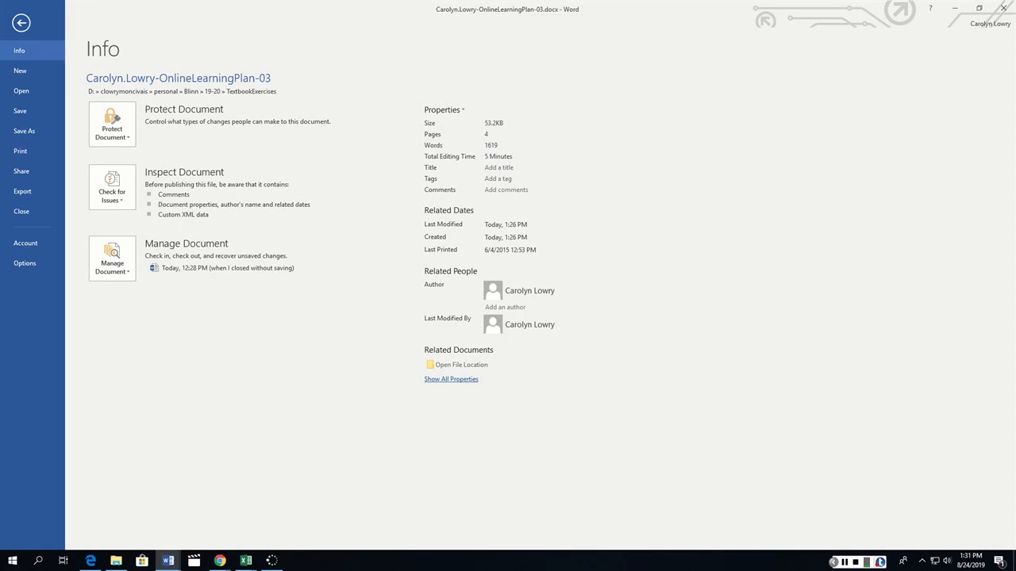
left_click(451, 378)
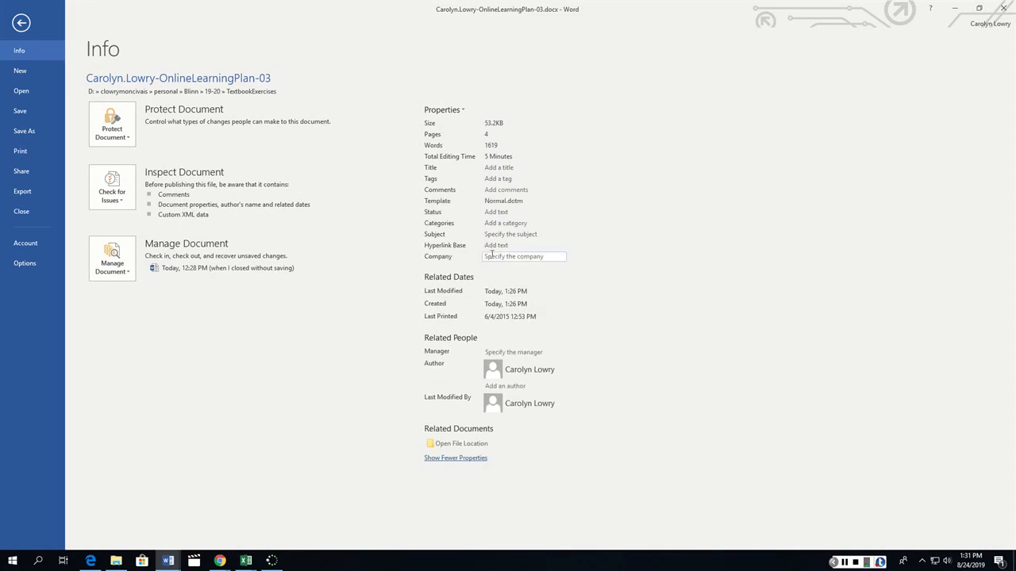
left_click(490, 167)
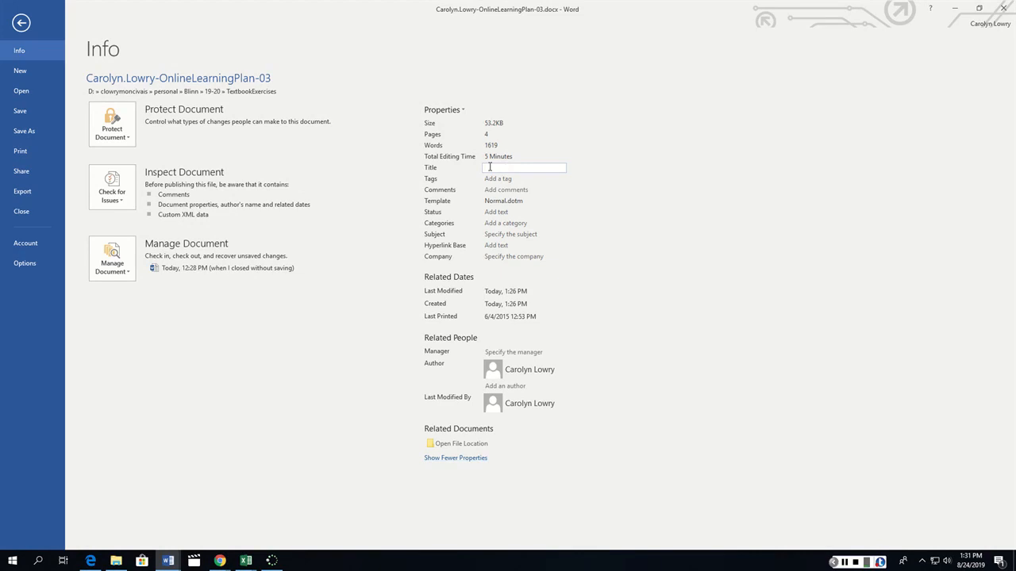
type("Online Learning Plan")
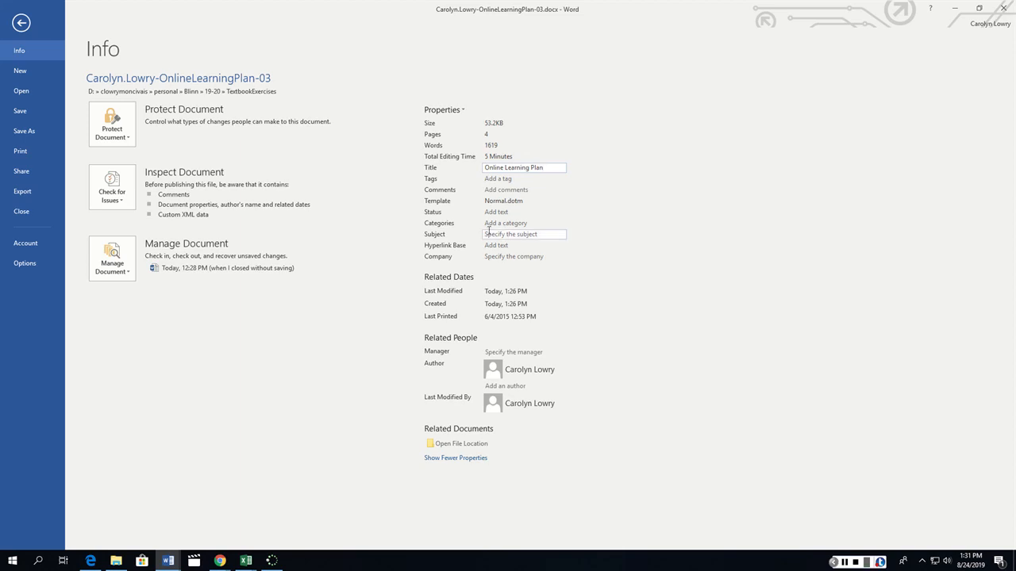
Set the Company property to Sierra Pacific Community College District, fill in the manager's name, and return to the document.
left_click(498, 254)
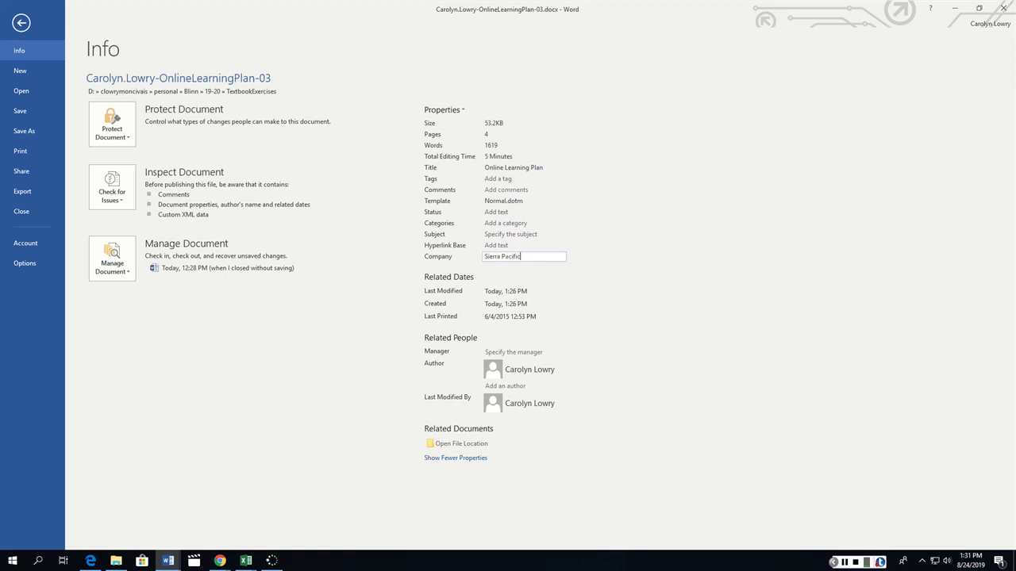
type("Sierra Pacific Comm")
type("unity College")
type(" District")
left_click(500, 352)
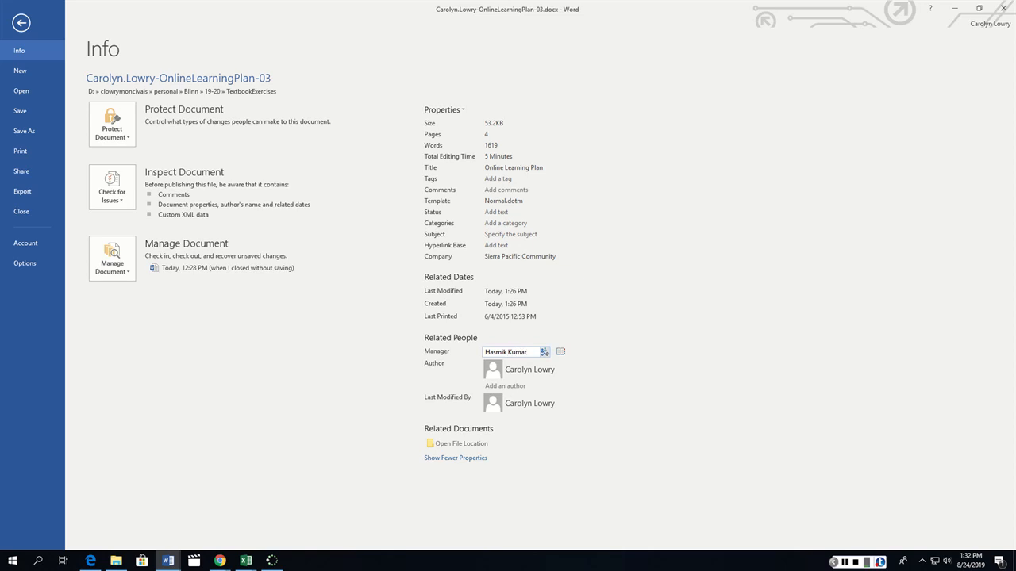
left_click(22, 23)
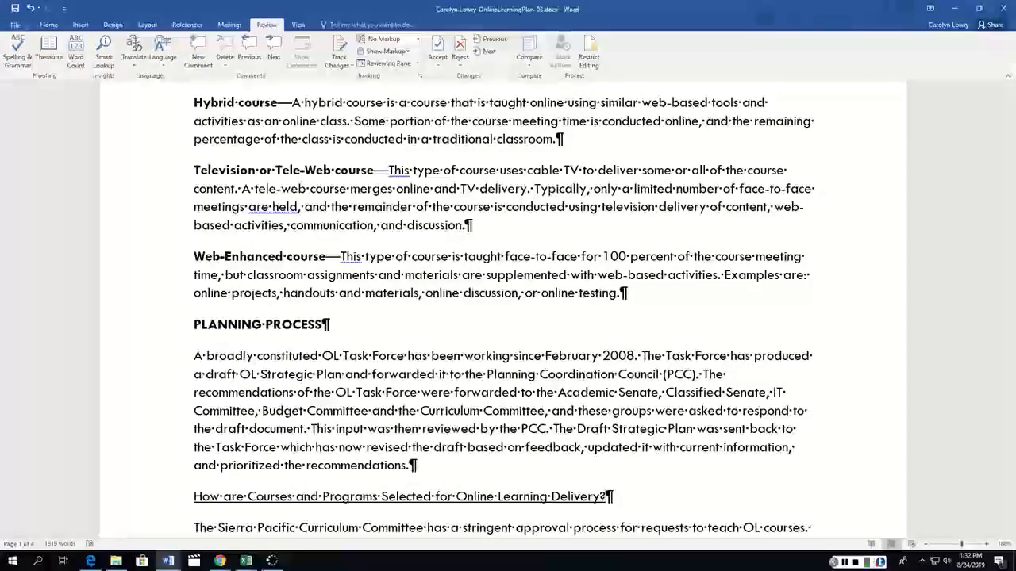
Apply the Title style to the Online Learning Plan line and the Subtitle style to the Sierra Pacific Community College District line.
scroll(425, 181, "up", 10)
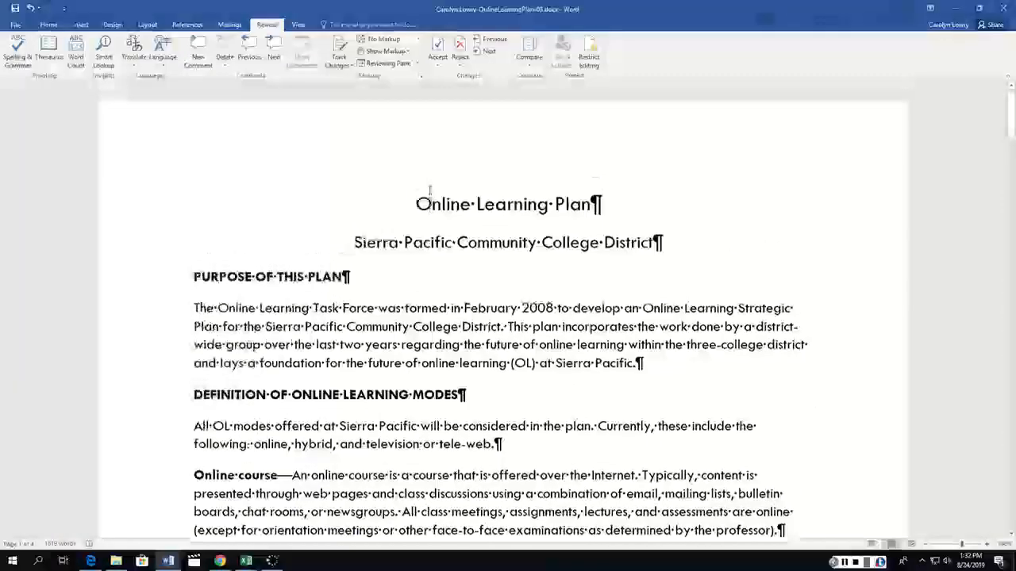
scroll(395, 231, "down", 1)
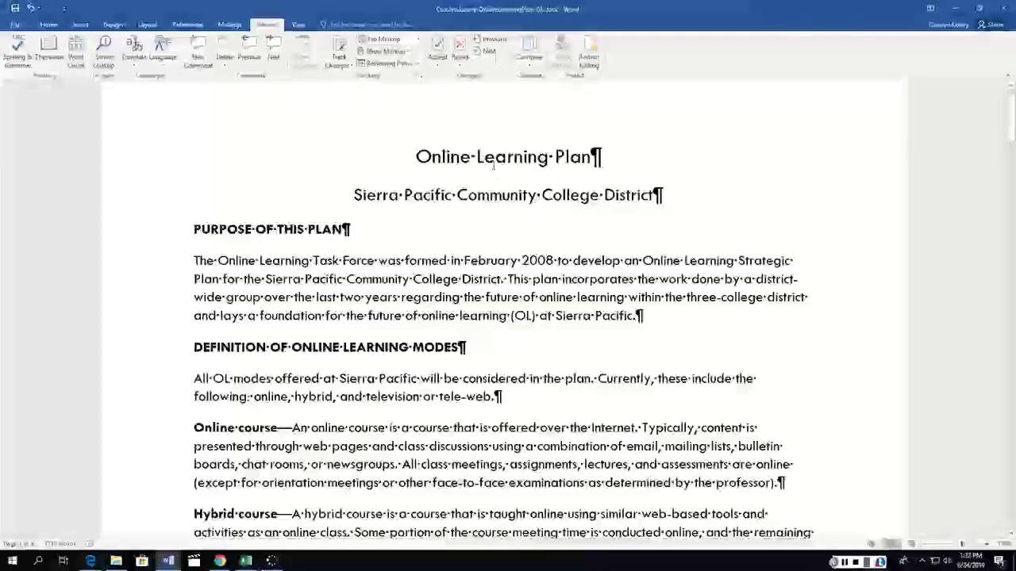
triple_click(495, 158)
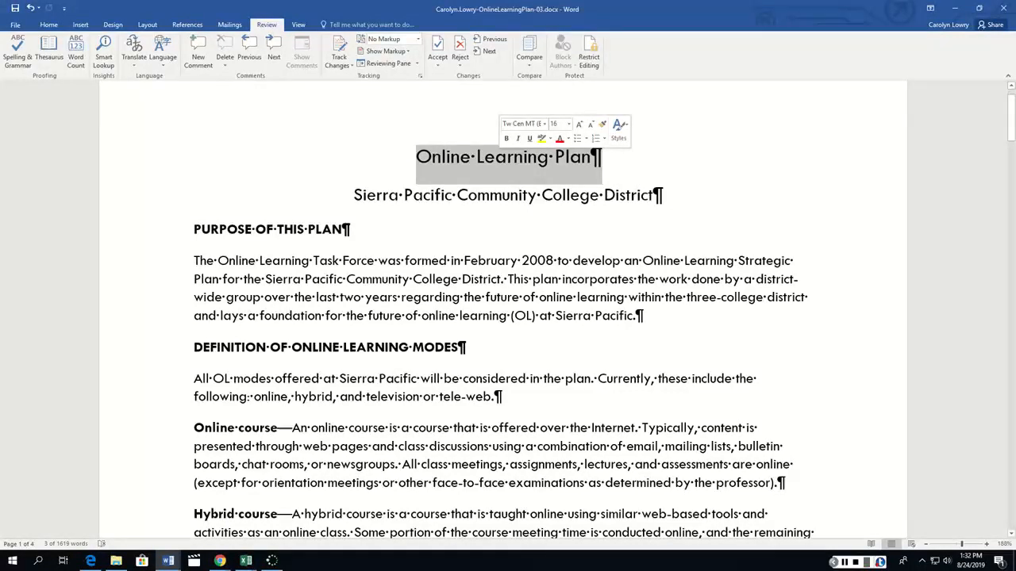
left_click(49, 24)
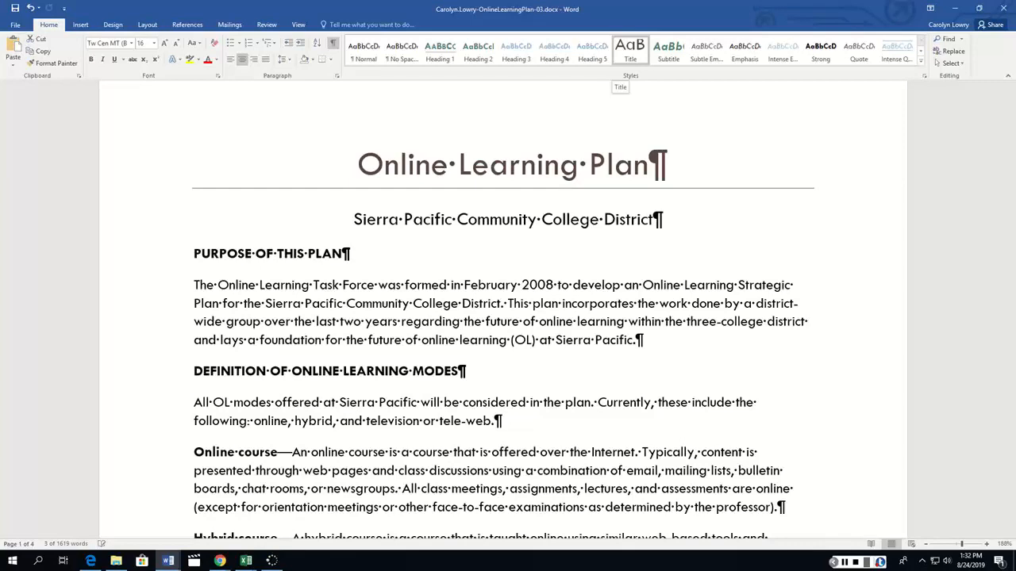
left_click(629, 49)
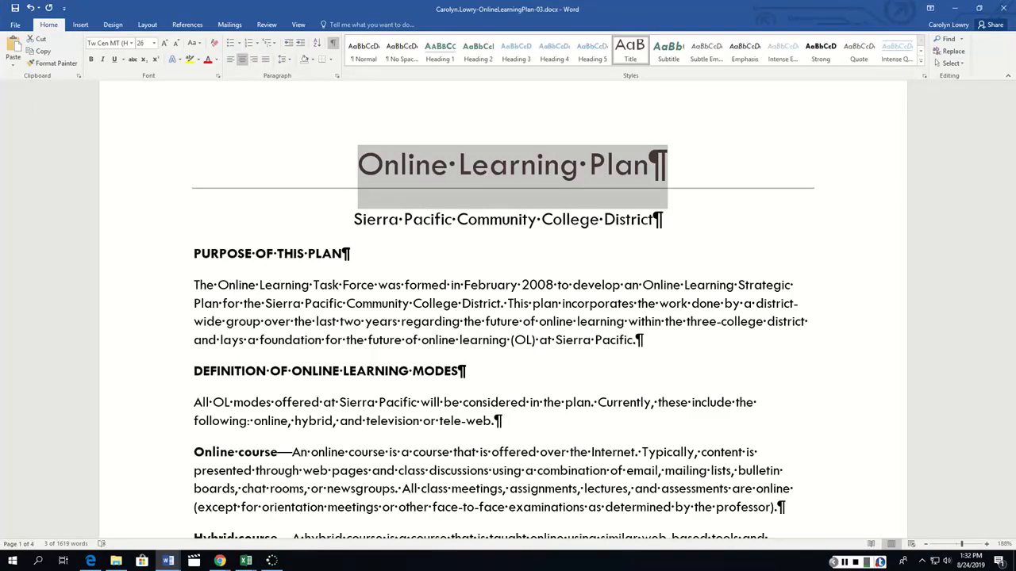
triple_click(508, 222)
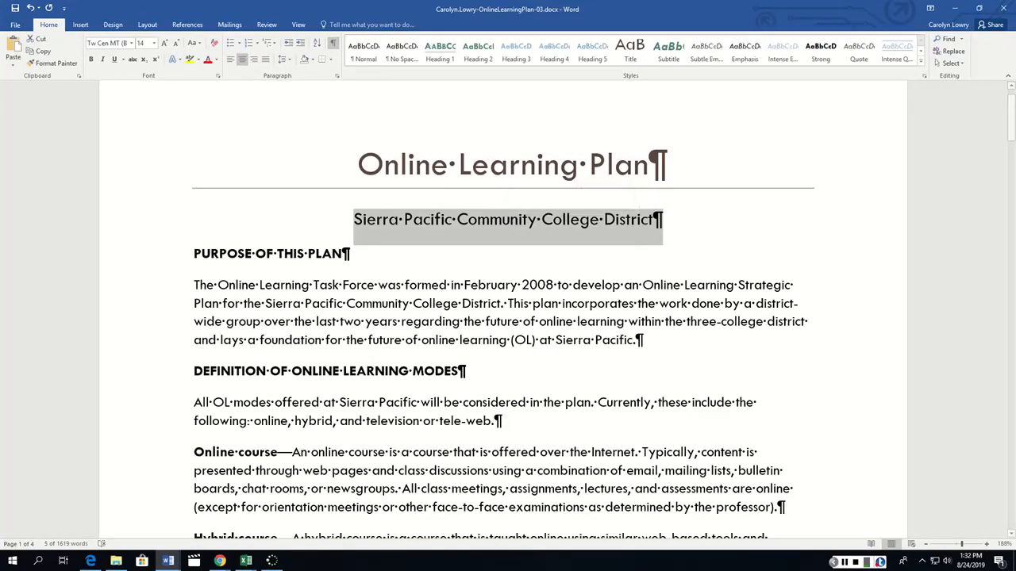
left_click(669, 52)
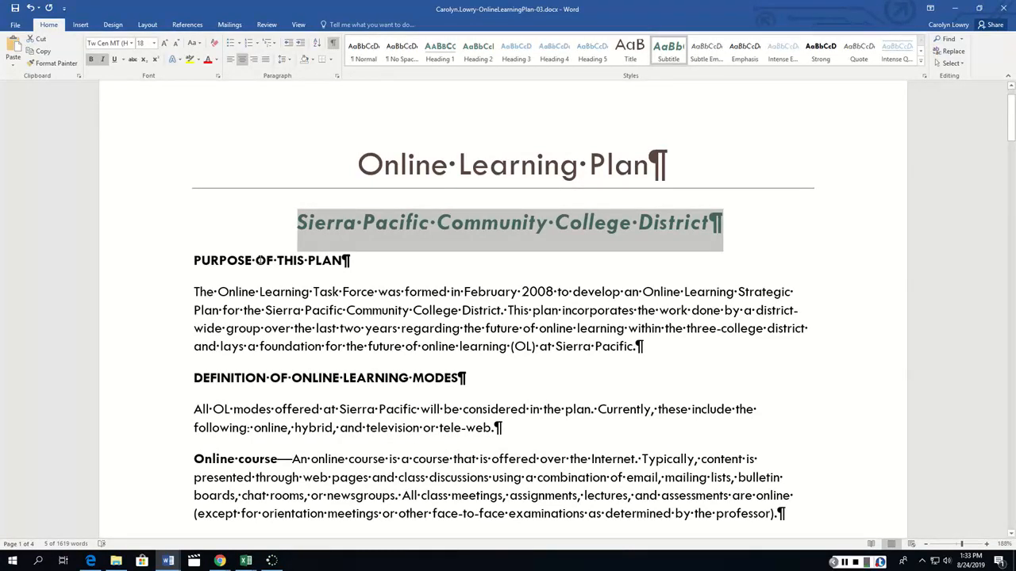
Apply the Heading 1 style to Purpose of This Plan, Definition of Online Learning Modes, Planning Process, and Where Are We Now With Online Learning?
triple_click(258, 260)
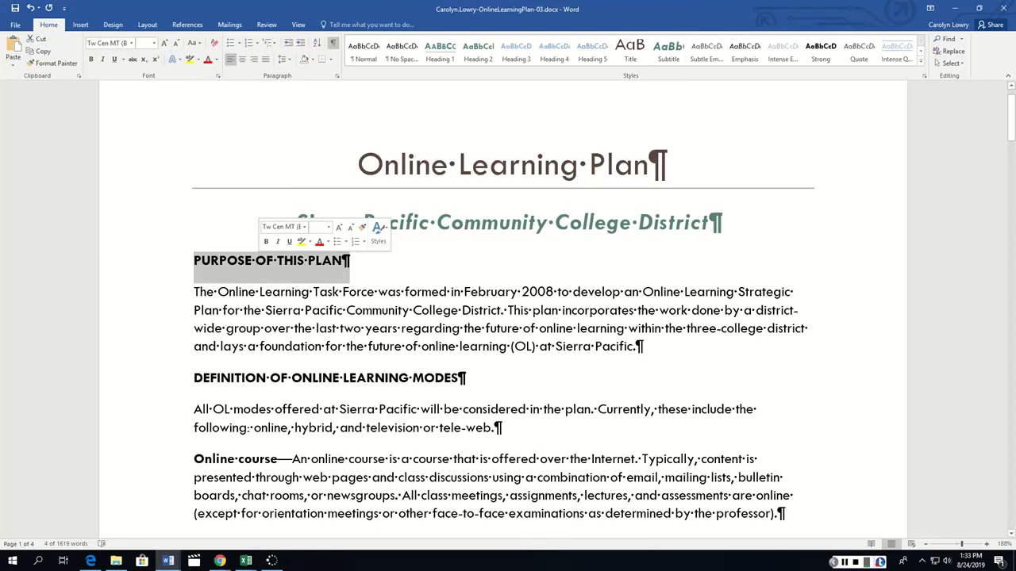
left_click(258, 378, "ctrl")
scroll(257, 377, "down", 5)
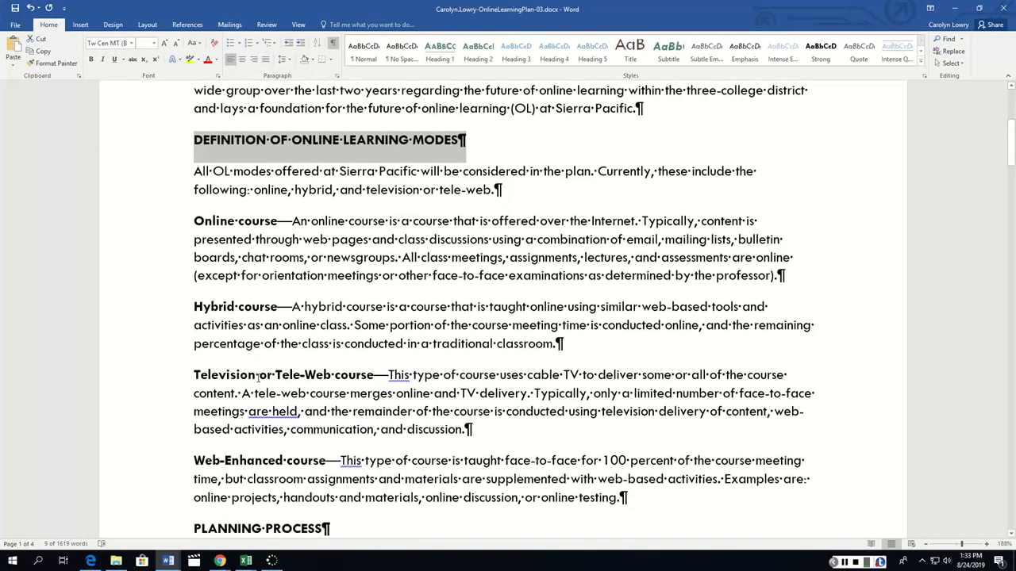
scroll(257, 378, "down", 4)
left_click(247, 337, "ctrl")
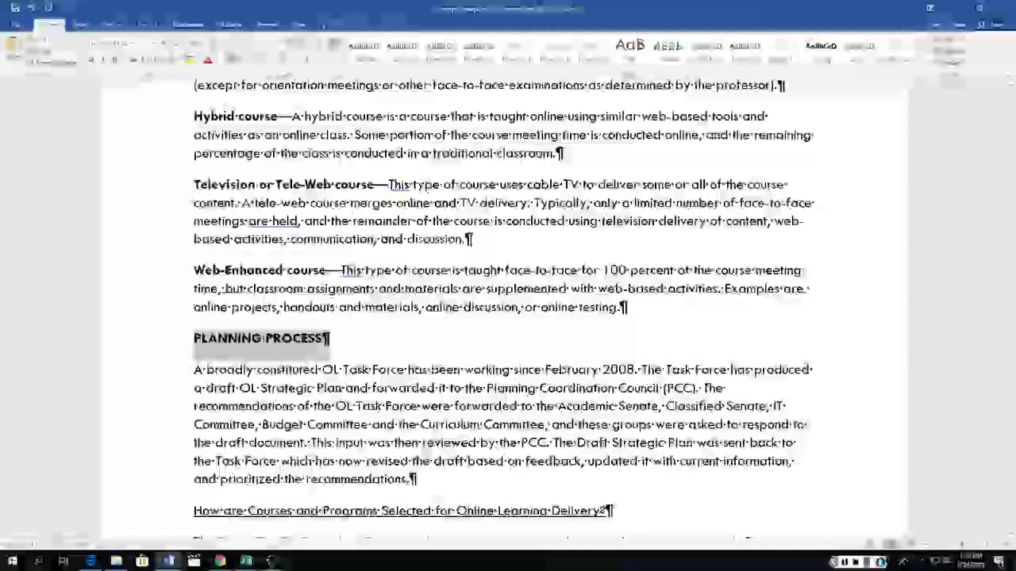
scroll(246, 334, "down", 5)
scroll(246, 334, "down", 9)
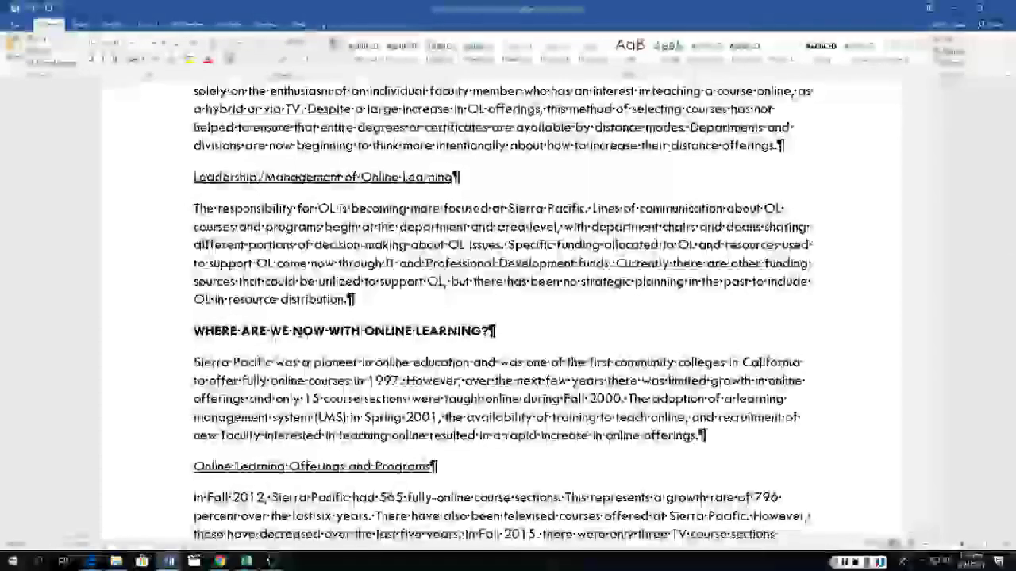
left_click(300, 331, "ctrl")
scroll(300, 334, "down", 4)
scroll(300, 333, "down", 16)
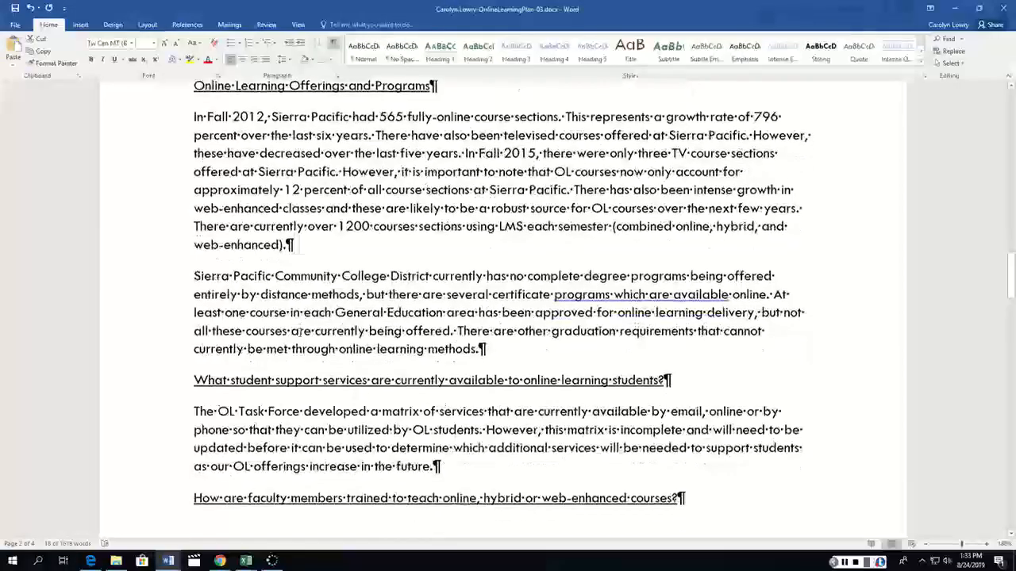
scroll(300, 333, "down", 20)
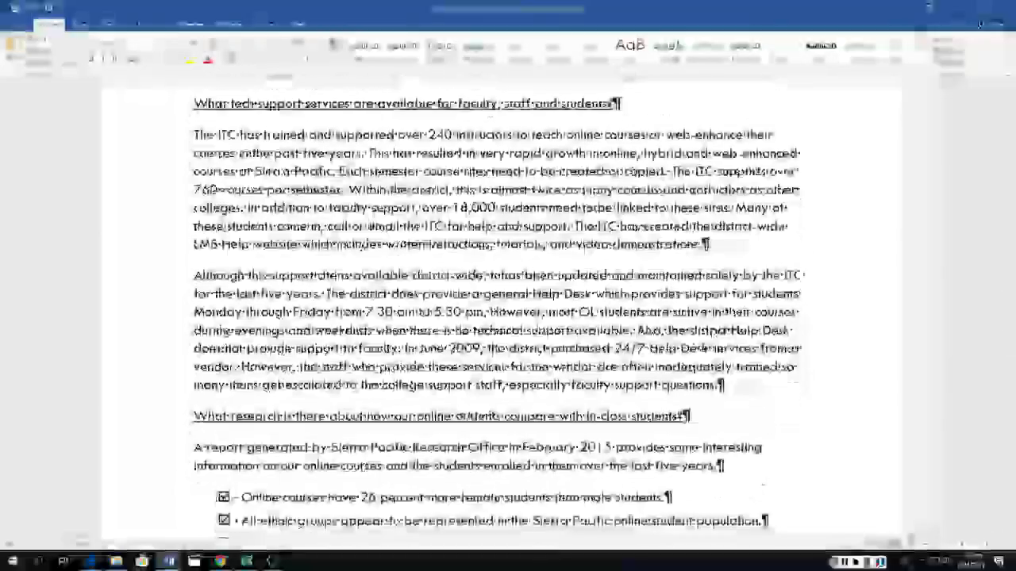
scroll(300, 334, "down", 3)
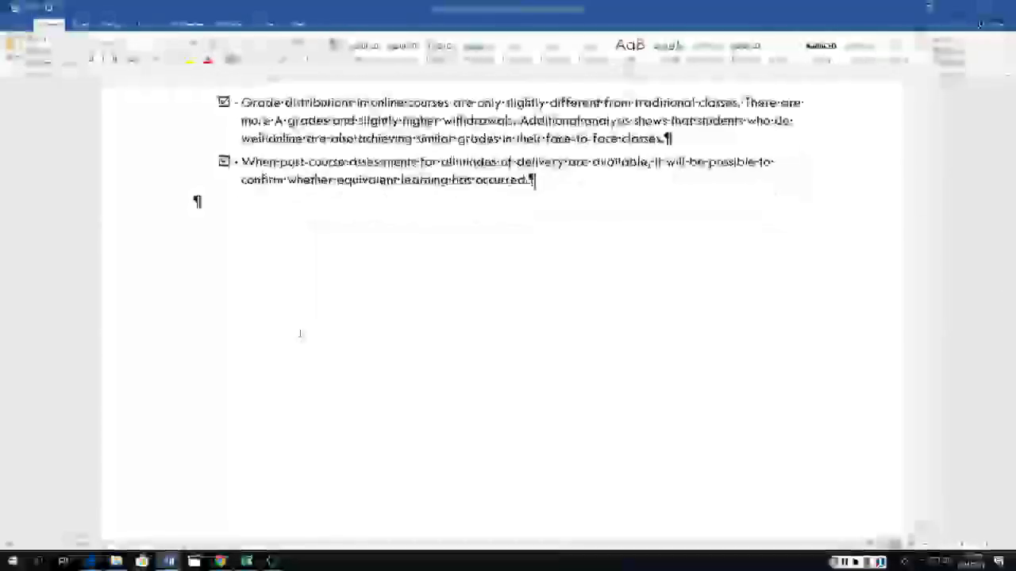
scroll(300, 333, "up", 20)
scroll(300, 333, "up", 20)
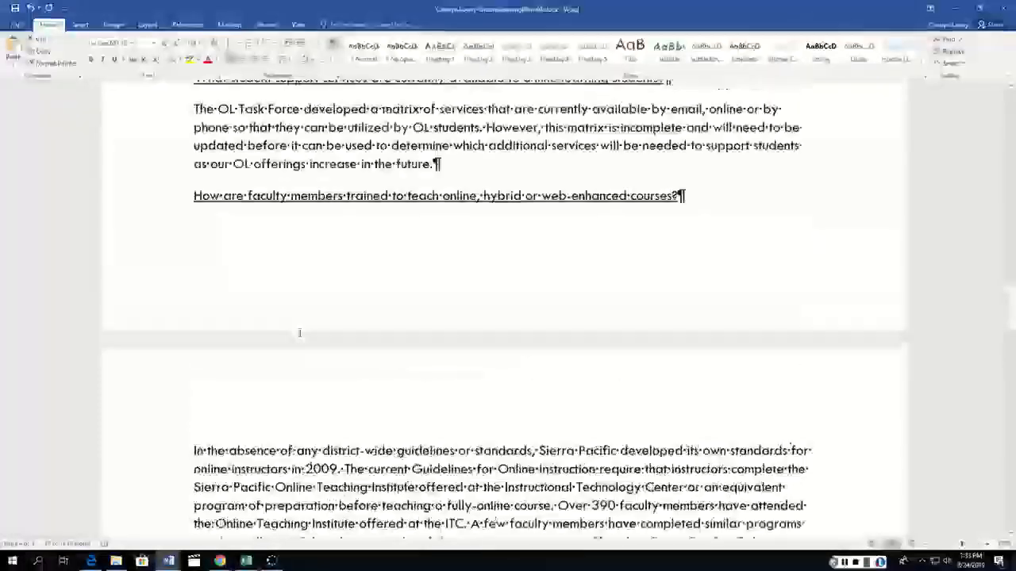
scroll(508, 317, "up", 15)
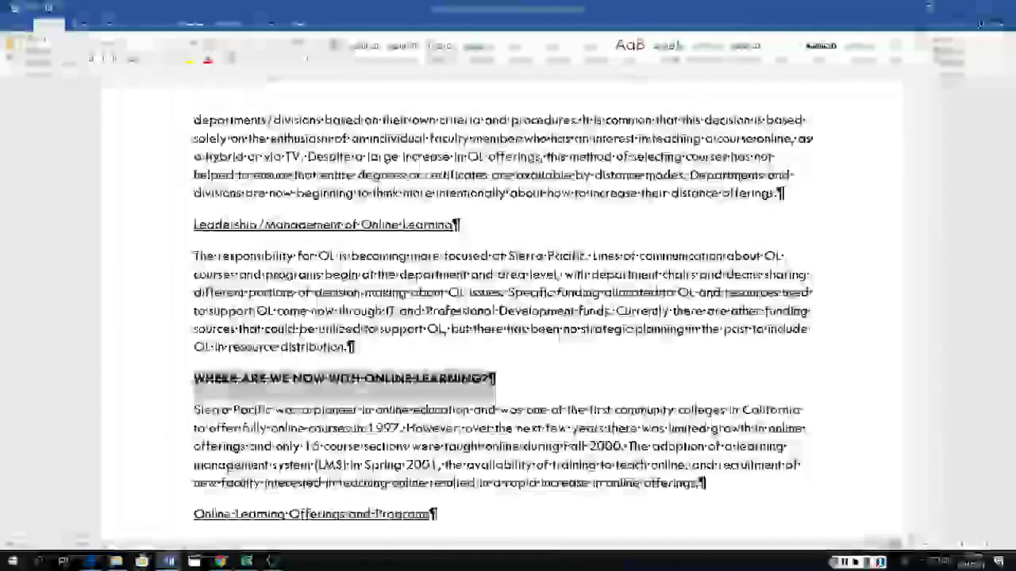
scroll(300, 333, "up", 12)
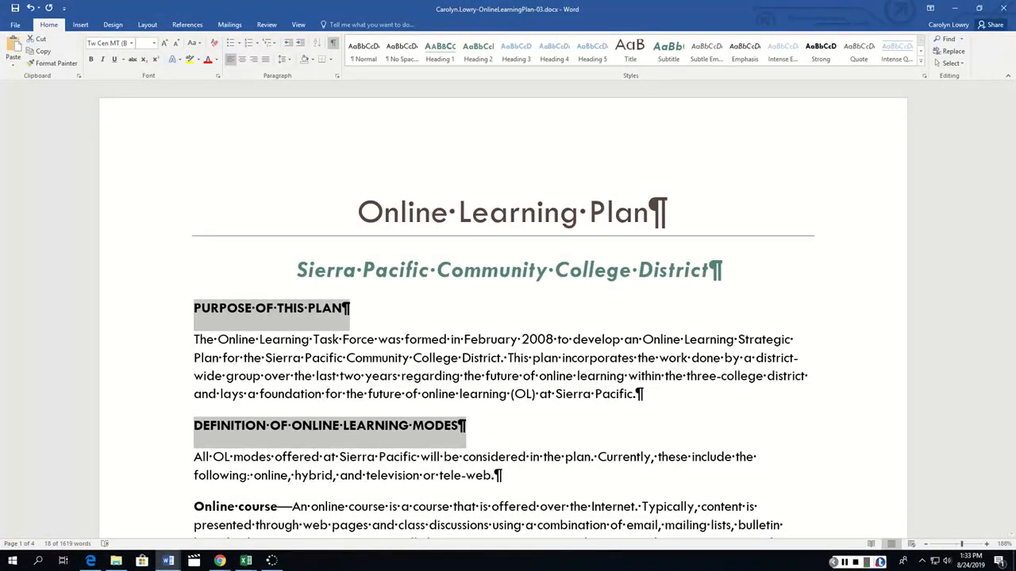
left_click(439, 50)
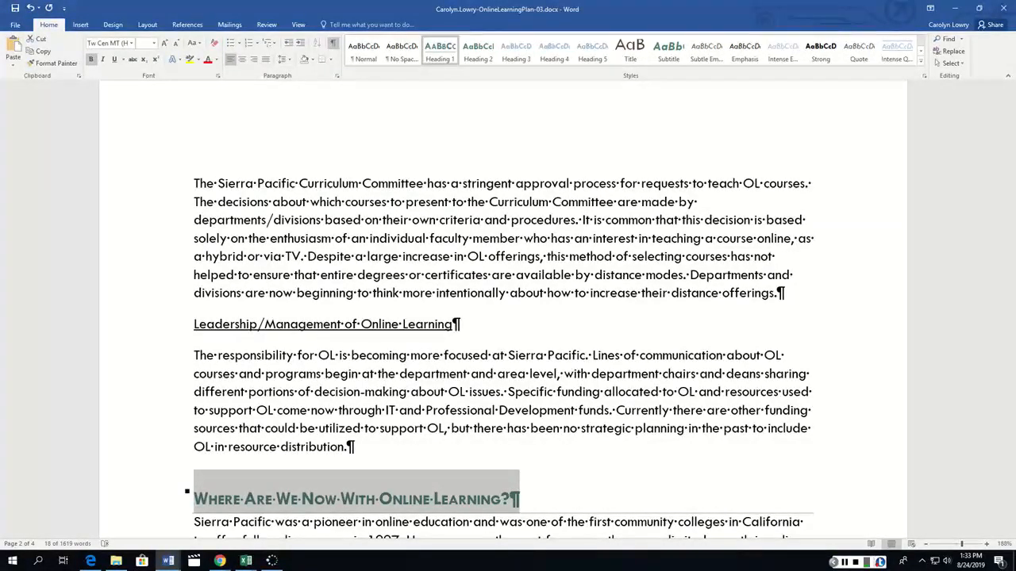
Apply the Heading 2 style to How are Courses and Programs Selected for Online Learning Delivery? and Leadership/Management of Online Learning.
scroll(314, 291, "up", 5)
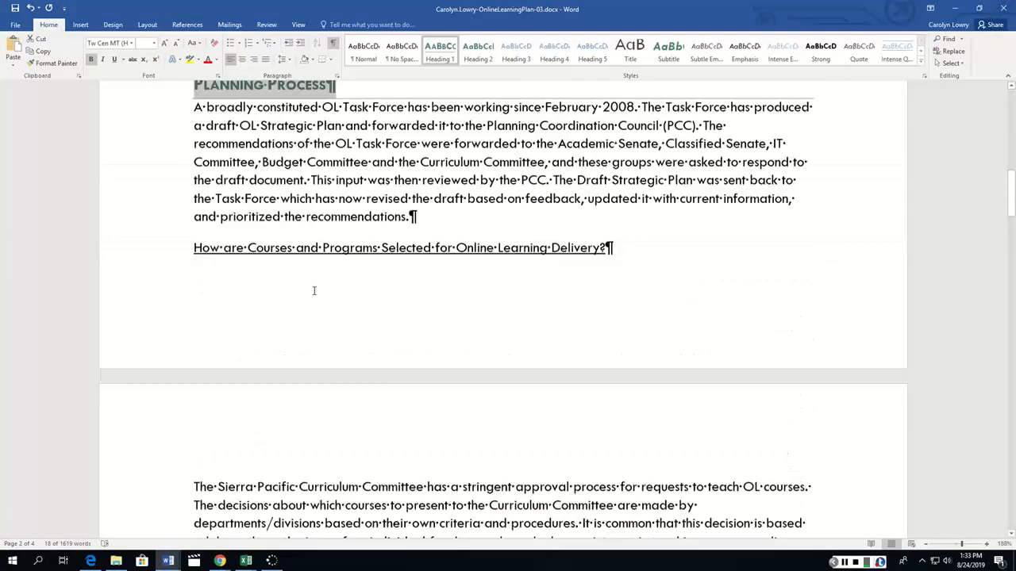
scroll(313, 291, "up", 15)
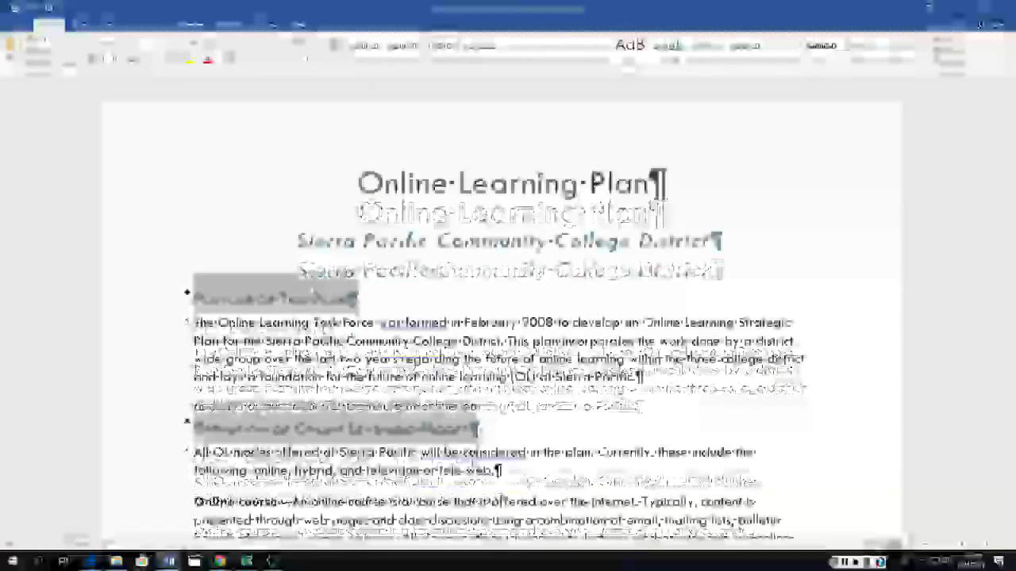
scroll(508, 317, "down", 15)
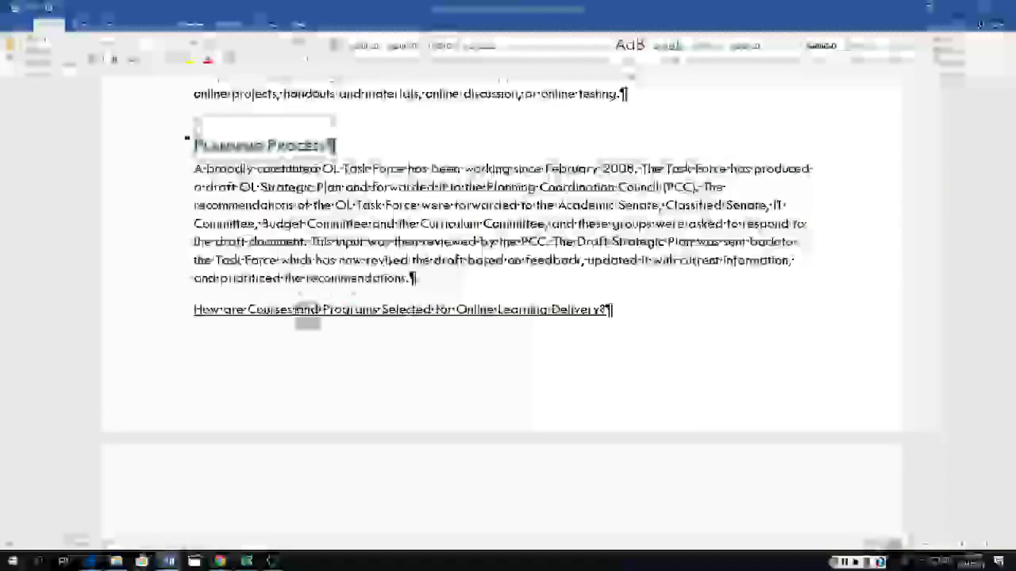
triple_click(297, 317)
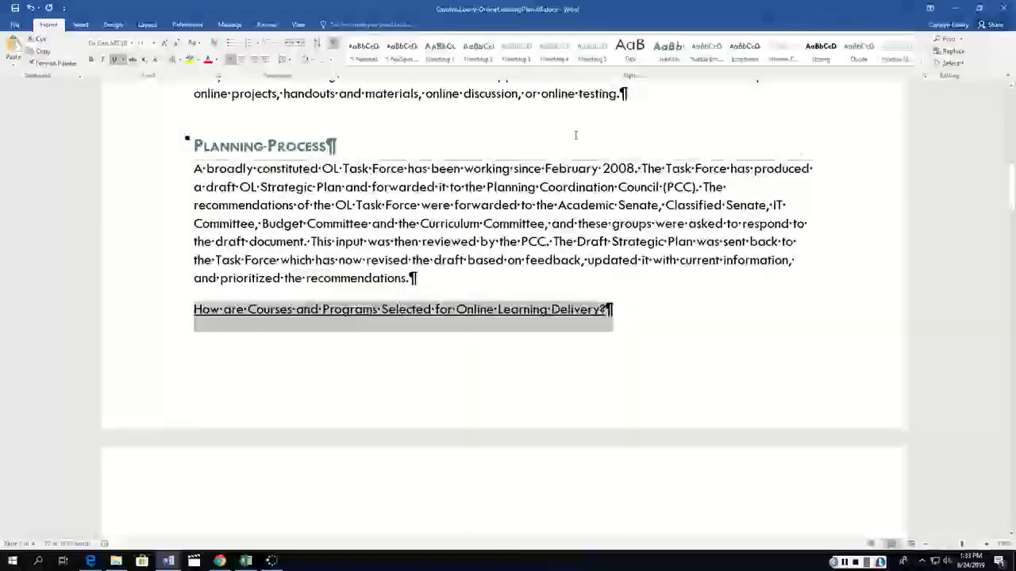
left_click(478, 49)
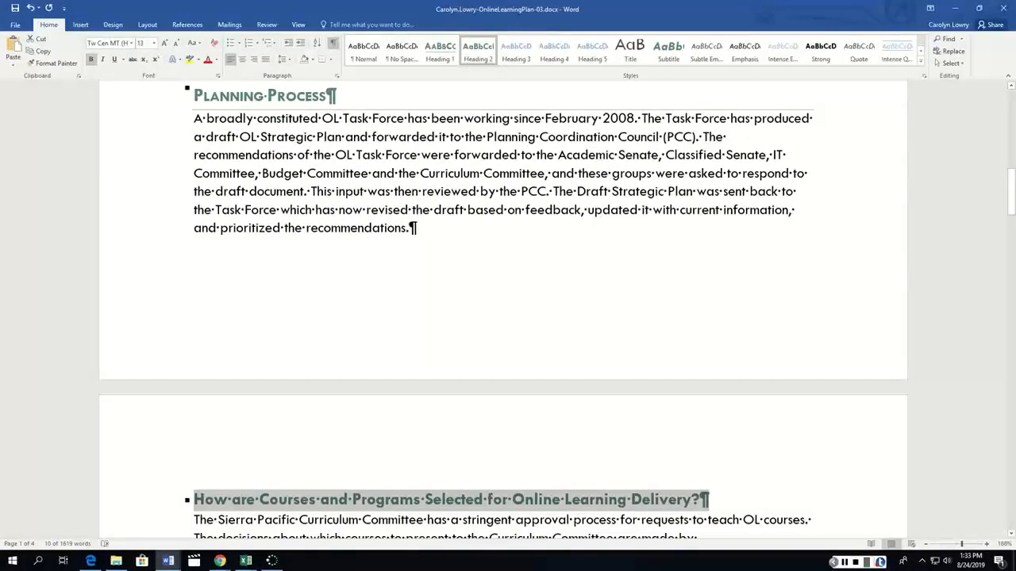
scroll(422, 191, "down", 6)
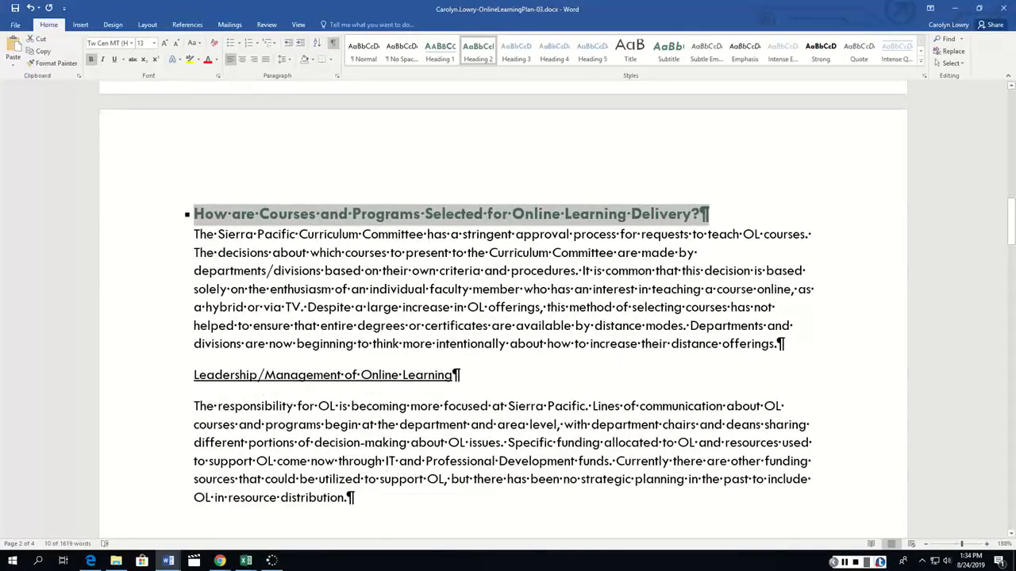
scroll(255, 154, "up", 18)
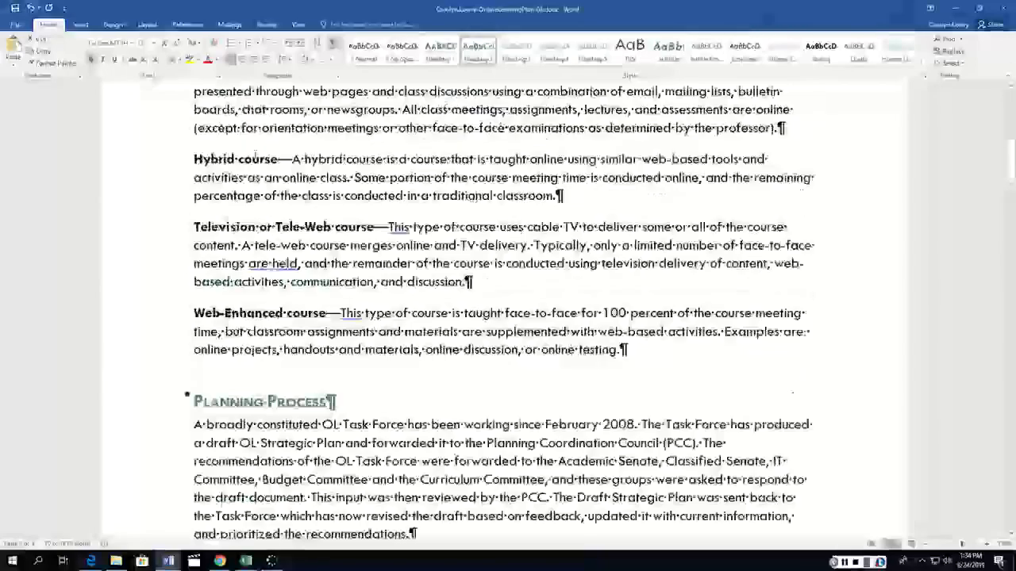
scroll(254, 154, "up", 3)
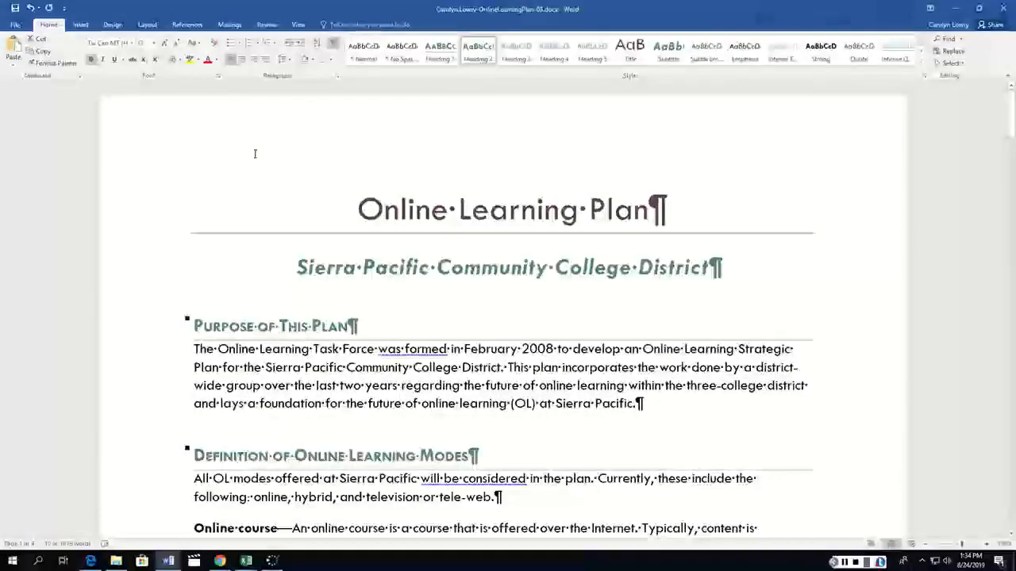
scroll(255, 154, "down", 10)
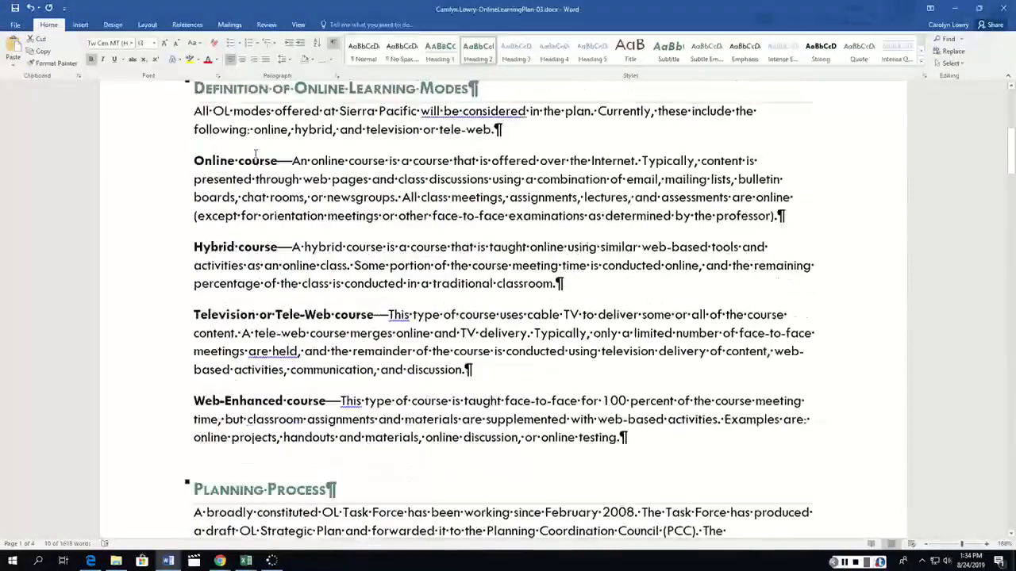
scroll(499, 315, "down", 1)
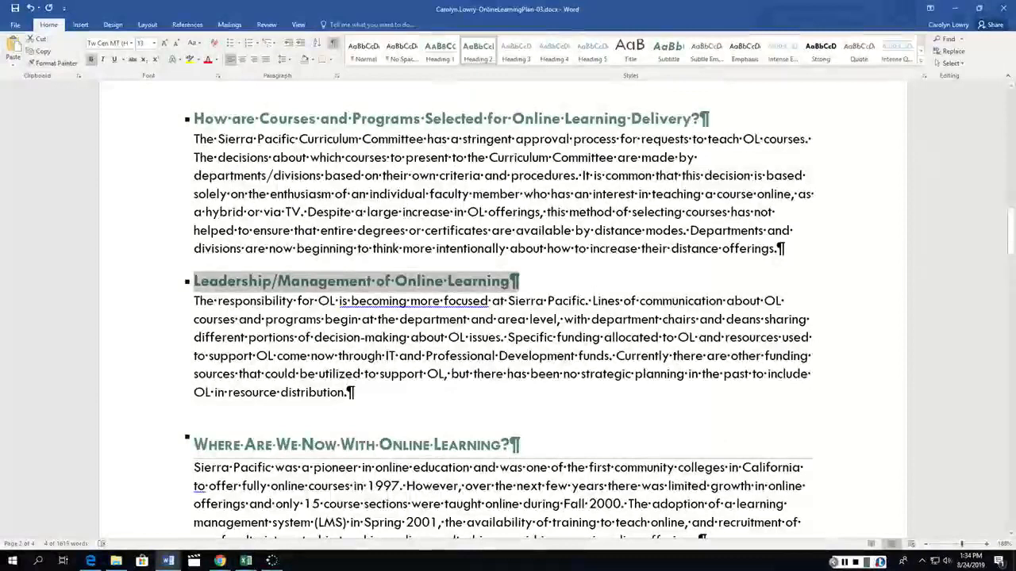
Copy the Leadership/Management heading's format with Format Painter to Online Learning Offerings and Programs and the underlined heading about student support services.
left_click(53, 63)
scroll(177, 389, "down", 5)
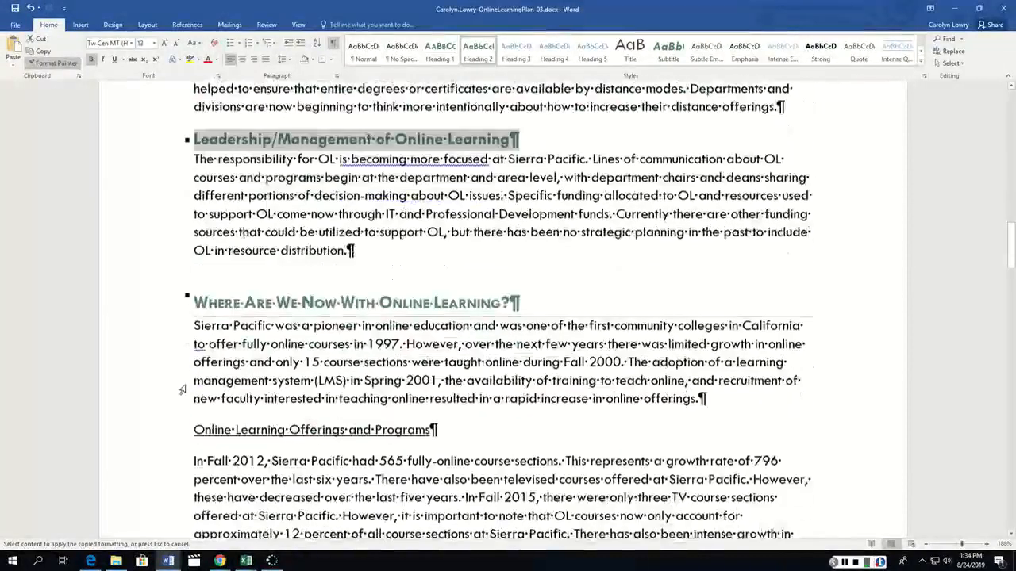
left_click(184, 287)
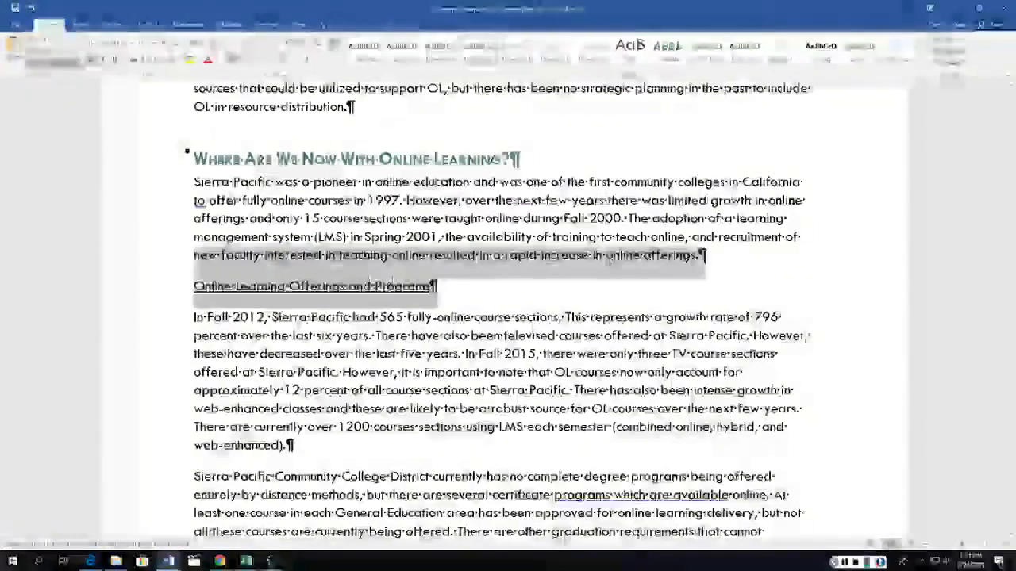
scroll(261, 325, "down", 1)
scroll(261, 326, "down", 4)
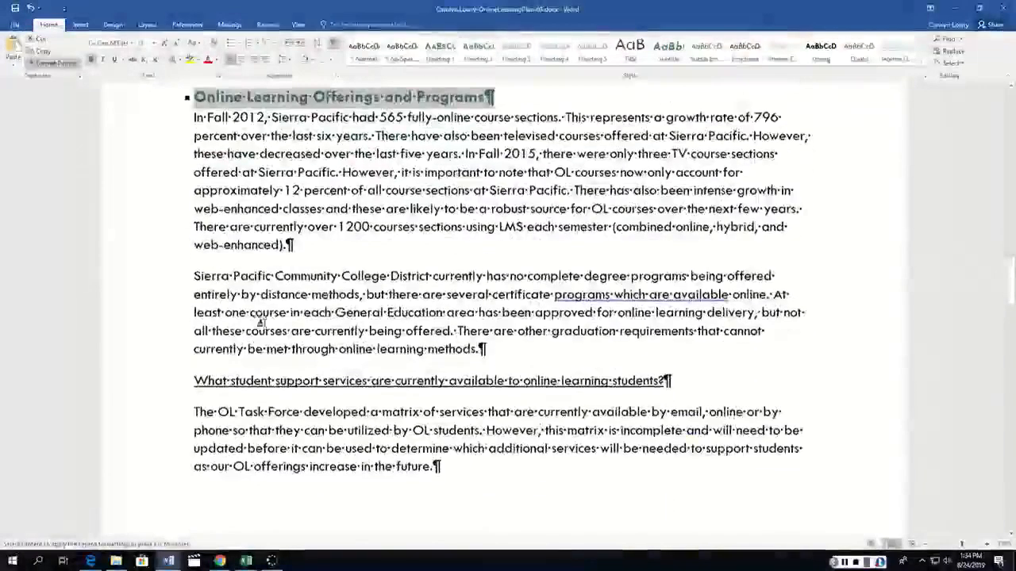
left_click(187, 286)
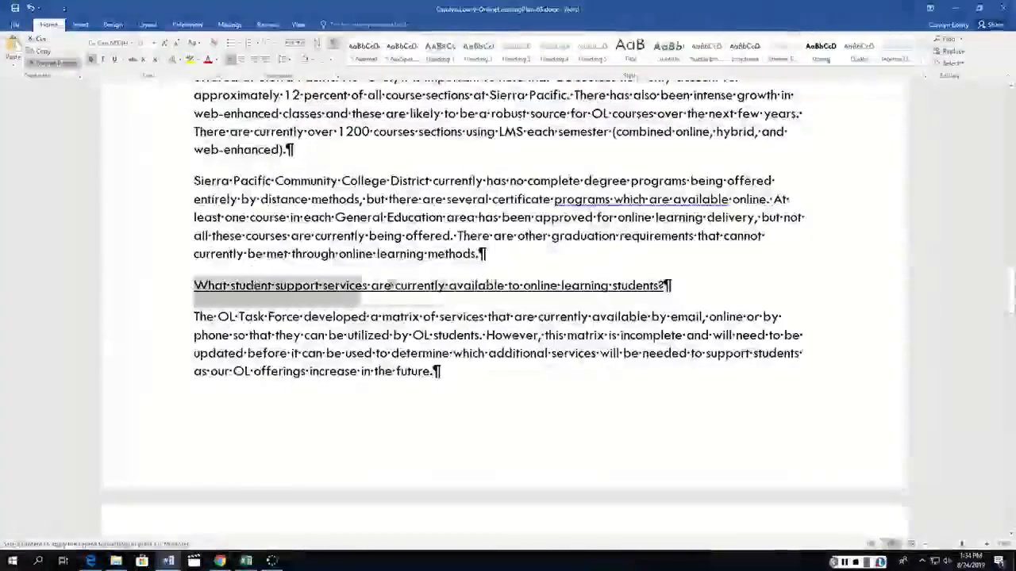
Paint the Heading 2 format onto the underlined headings about how faculty members are trained and what tech support services are available.
scroll(349, 327, "down", 6)
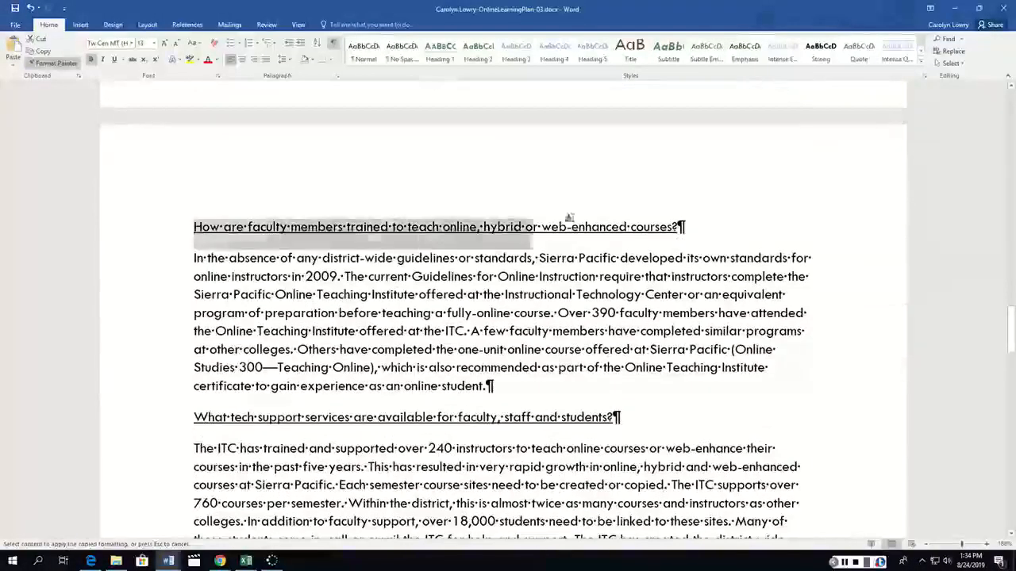
left_click_drag(667, 226, 680, 227)
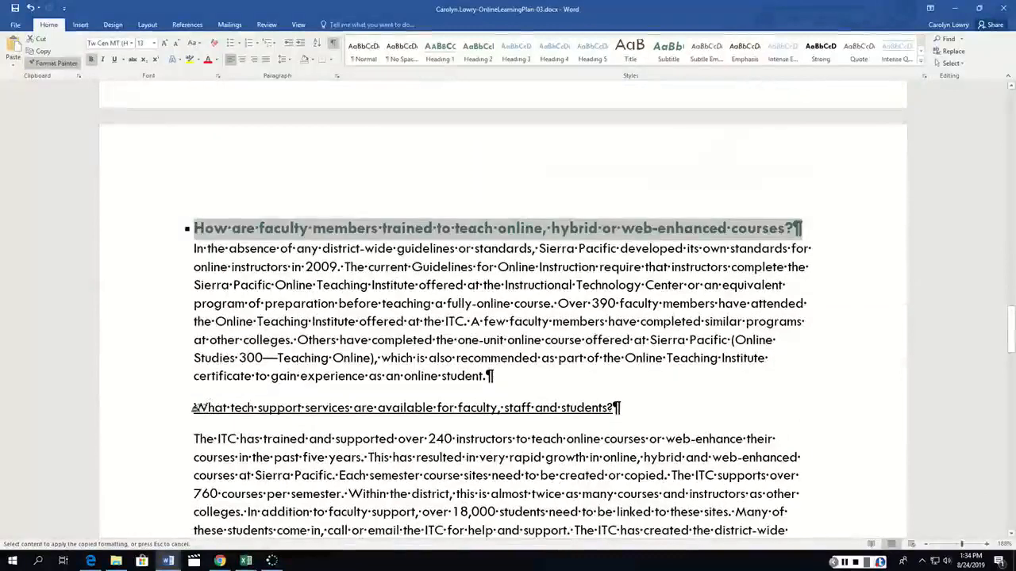
left_click_drag(190, 408, 619, 408)
Paint the Heading 2 format onto the underlined heading about research comparing online and in-class students, and turn off Format Painter.
scroll(2, 308, "down", 5)
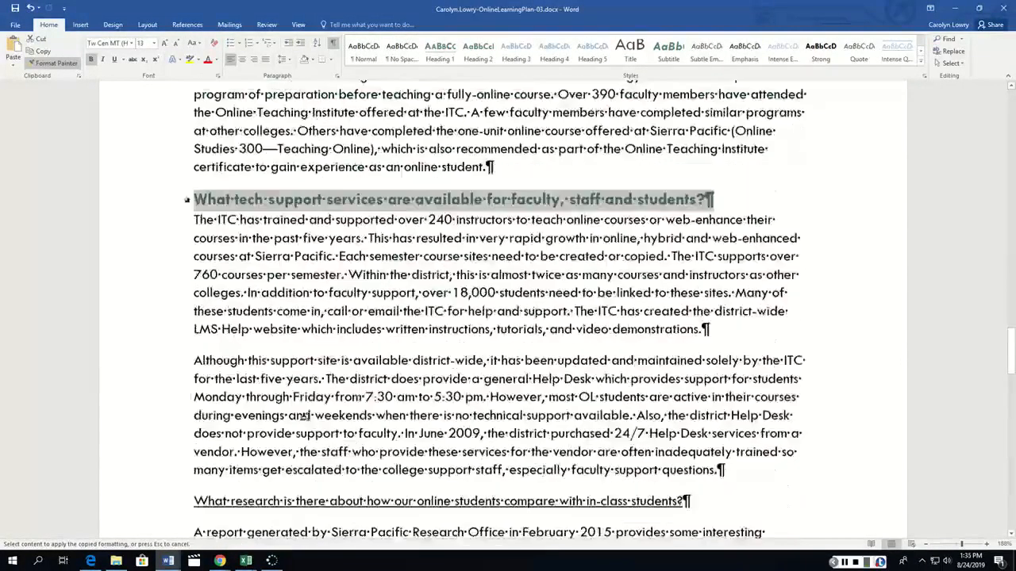
scroll(2, 308, "down", 1)
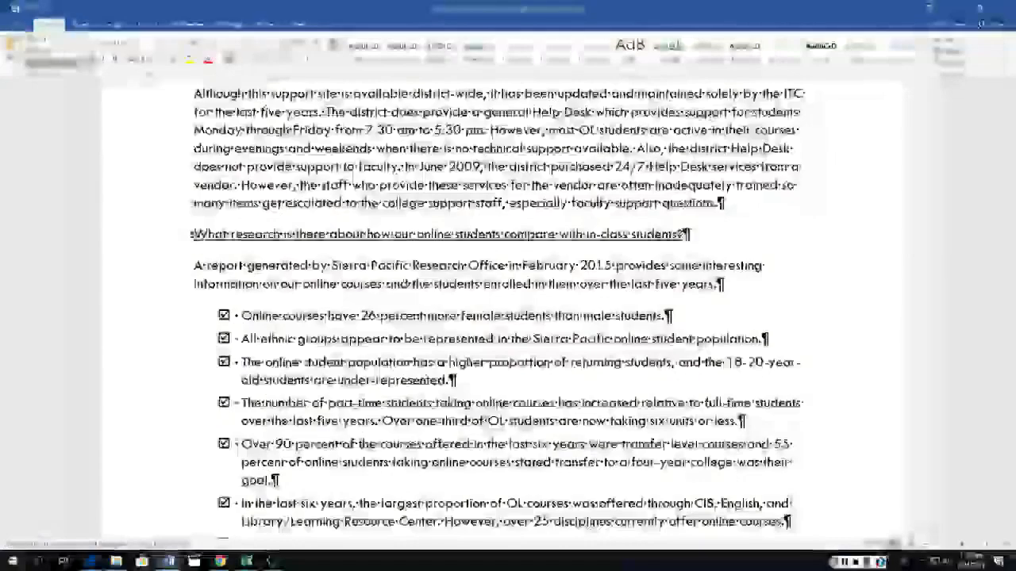
left_click_drag(191, 234, 748, 251)
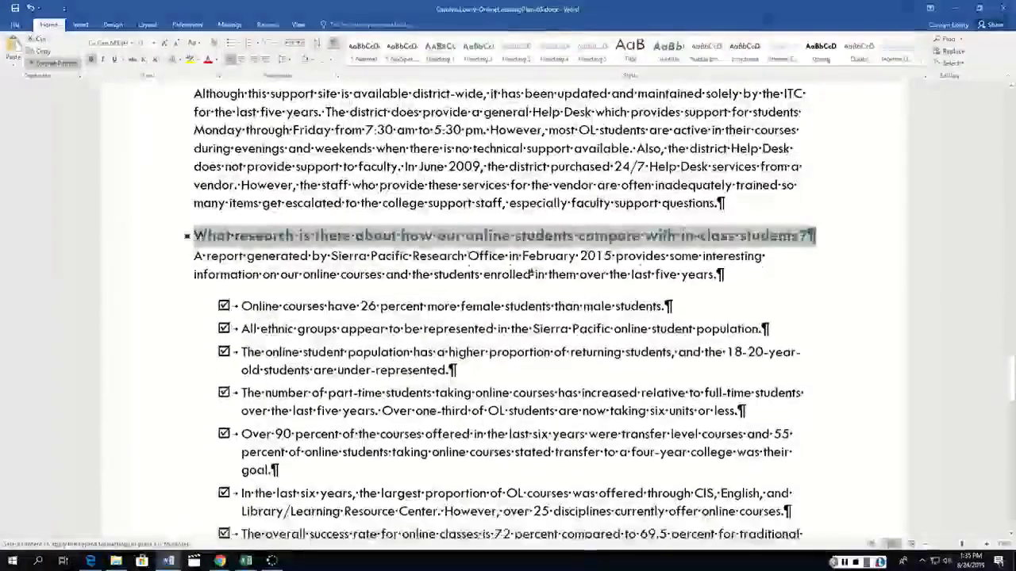
scroll(401, 309, "down", 1)
scroll(401, 309, "down", 12)
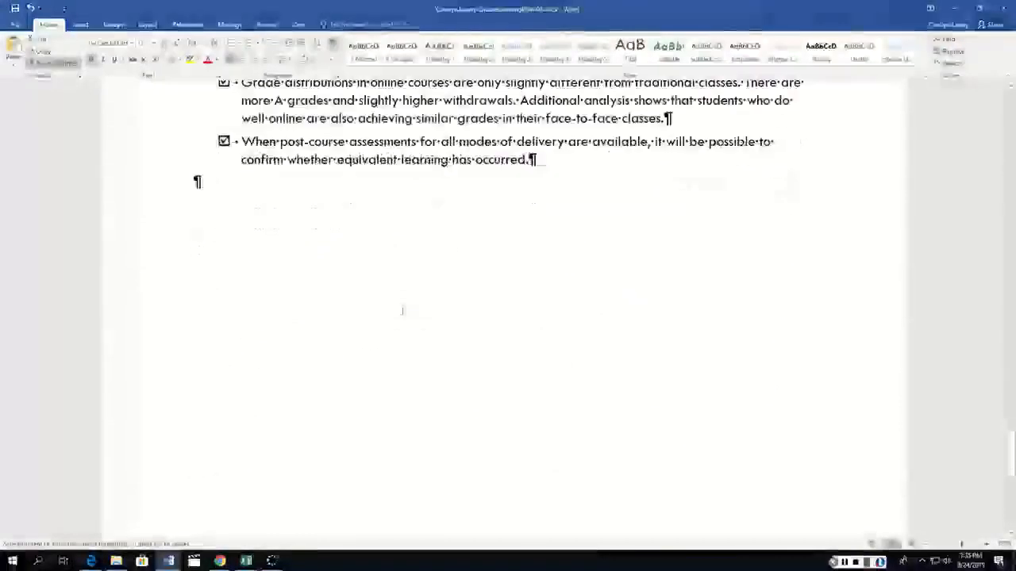
scroll(395, 310, "up", 7)
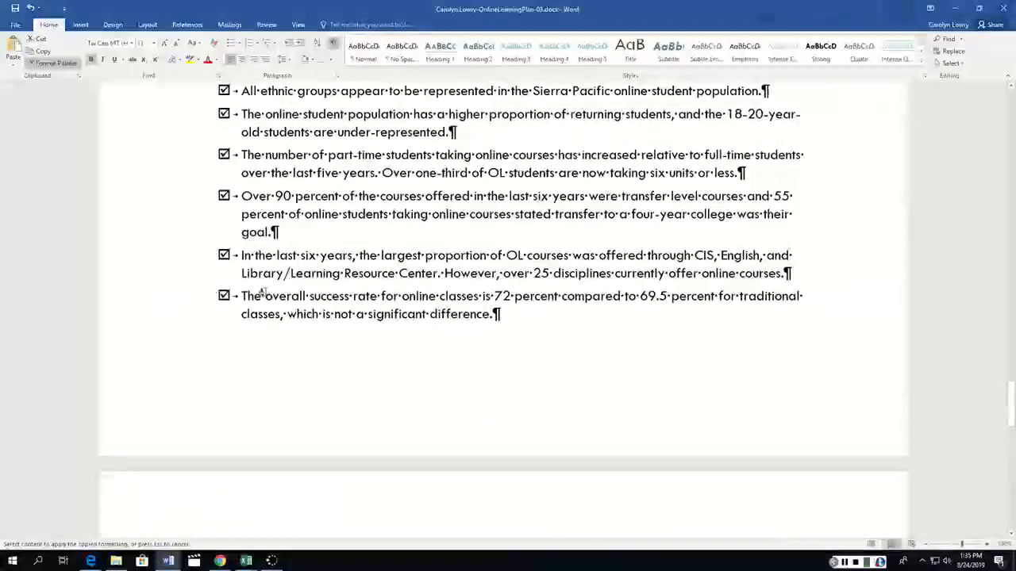
key("Escape")
scroll(274, 296, "up", 8)
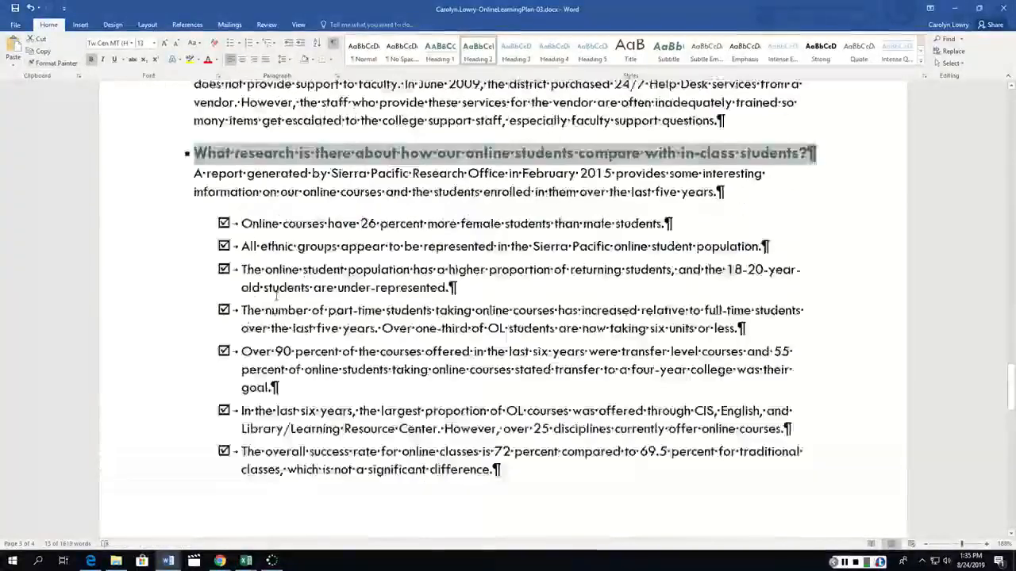
scroll(276, 296, "up", 20)
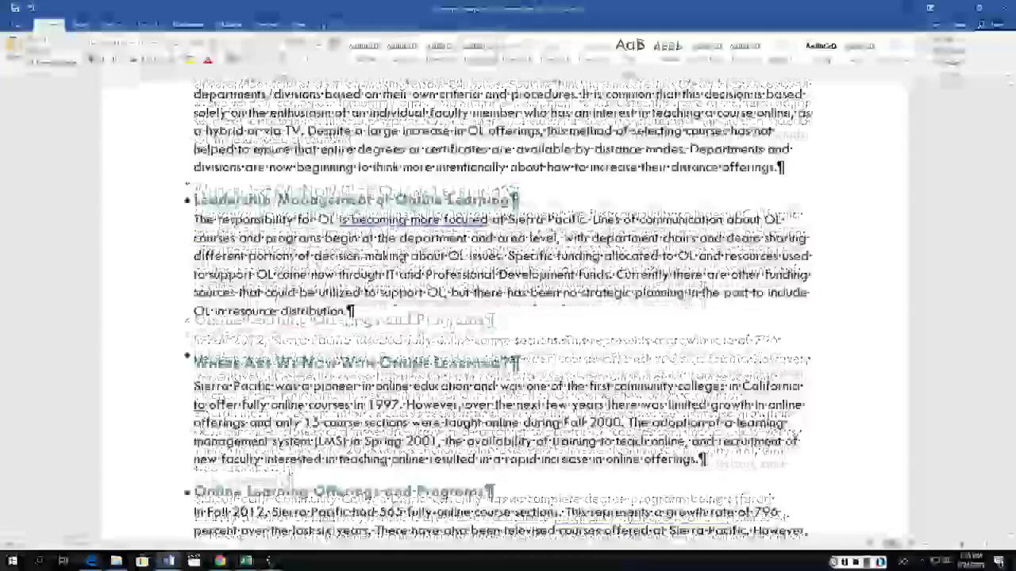
scroll(276, 297, "up", 20)
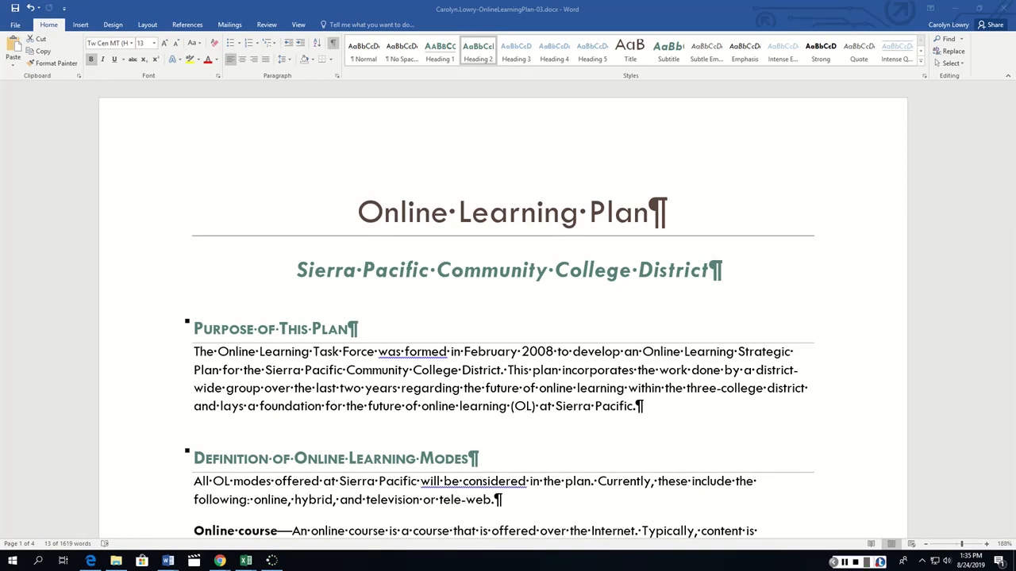
Insert a page break before the Purpose of This Plan heading.
left_click(196, 328)
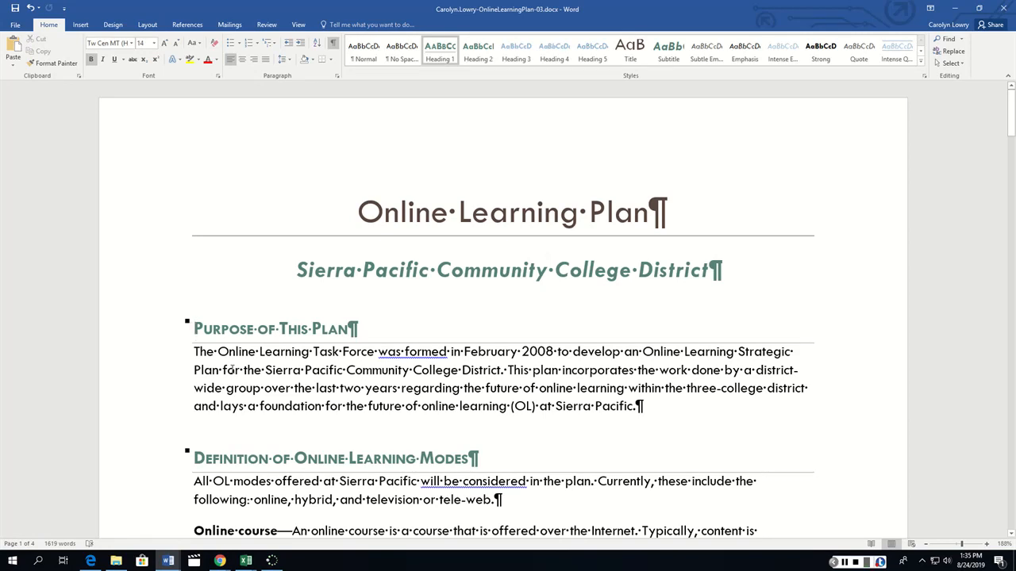
key("ctrl+Return")
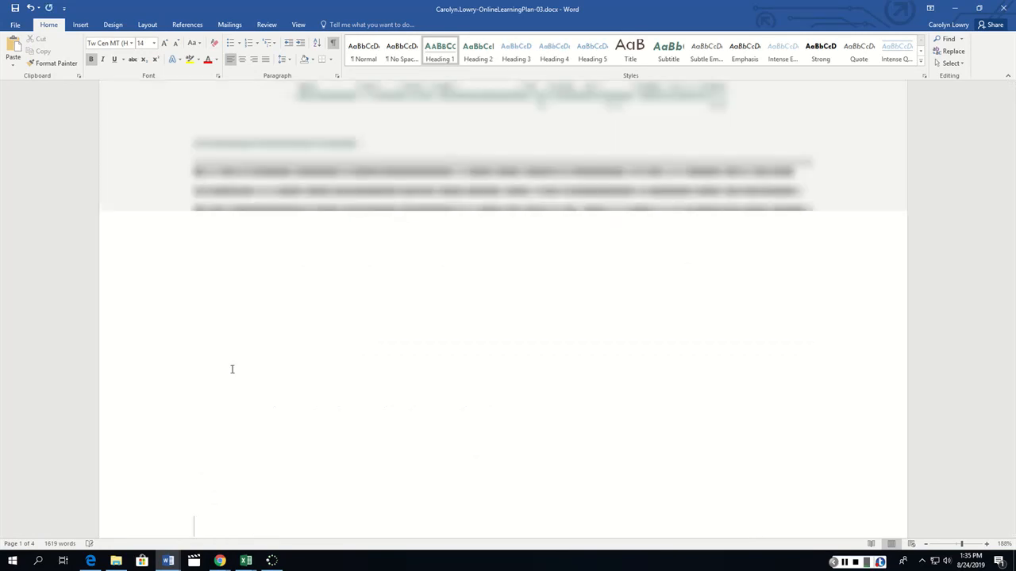
scroll(227, 374, "up", 15)
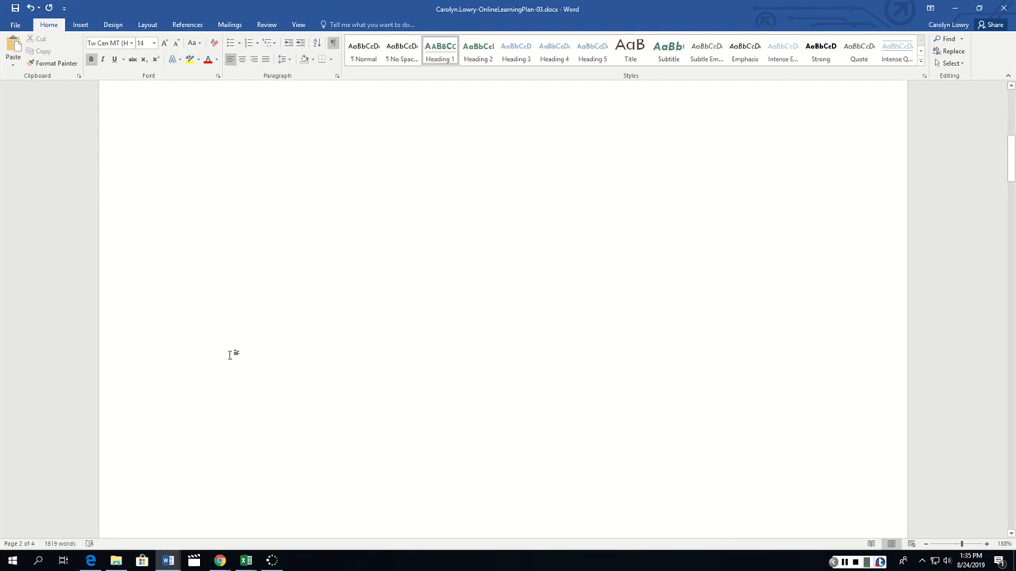
Add a blank paragraph below the Sierra Pacific Community College District subtitle and insert the Automatic Table 2 table of contents there.
left_click(195, 314)
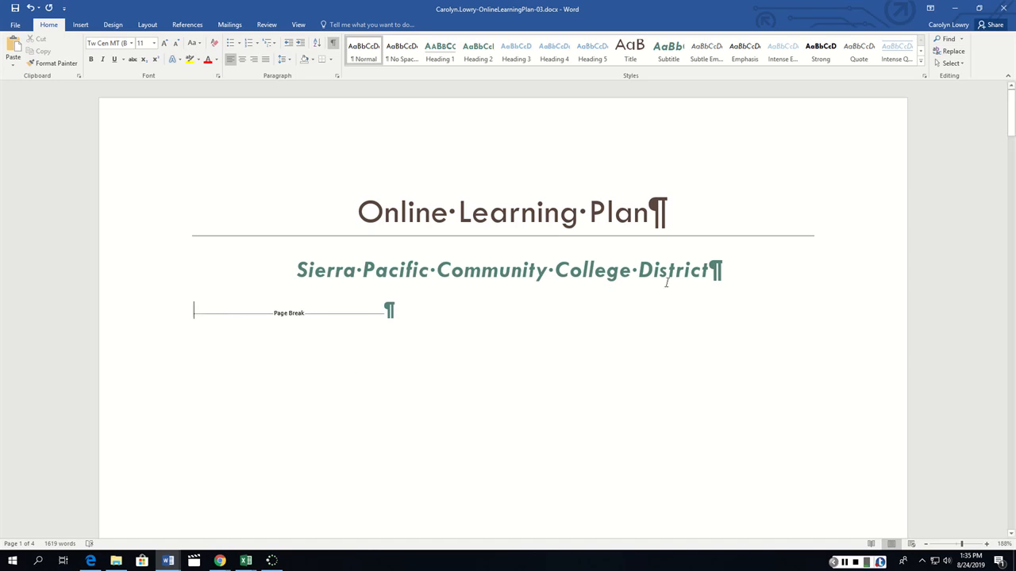
left_click(730, 268)
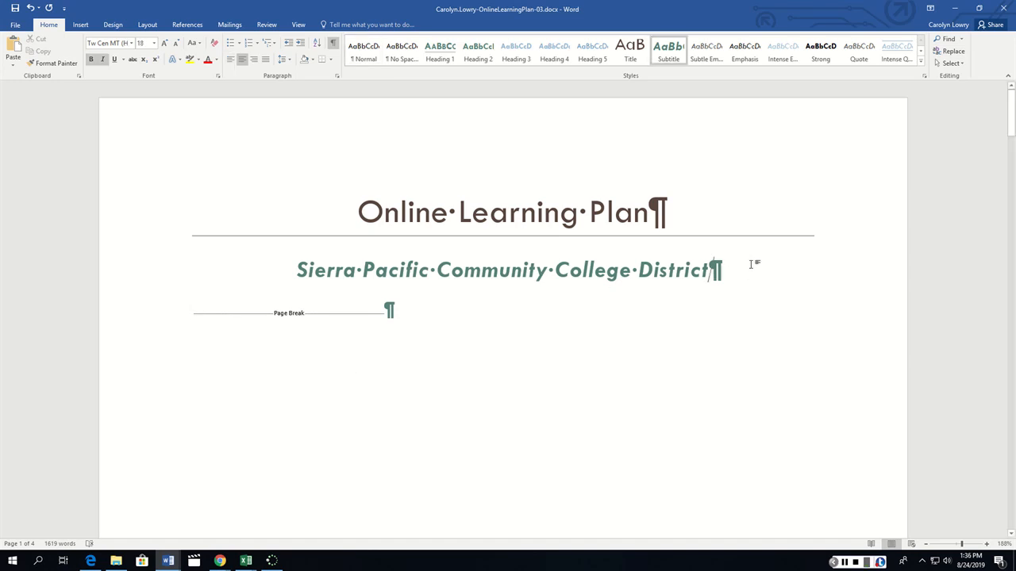
key("Return")
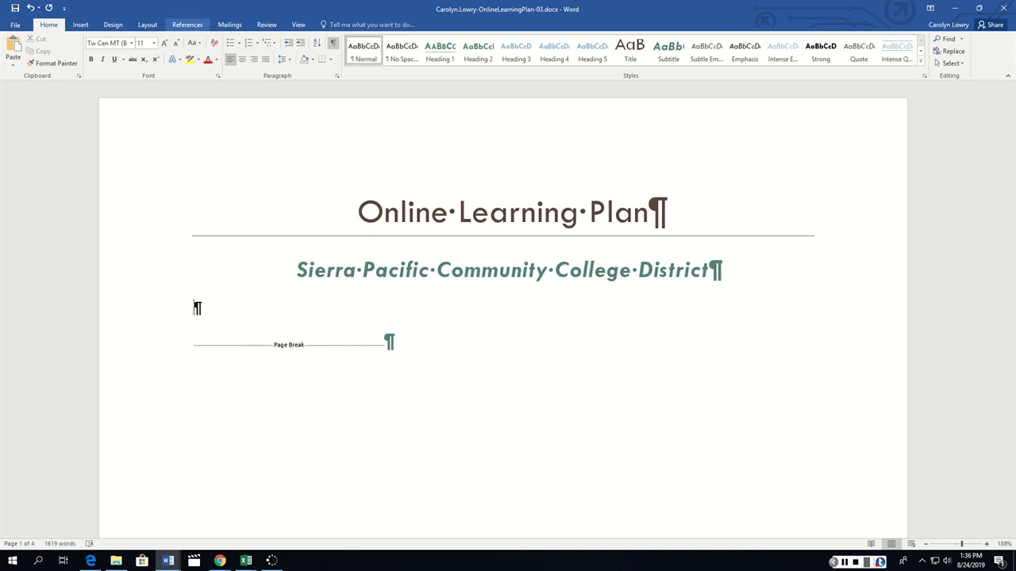
left_click(187, 25)
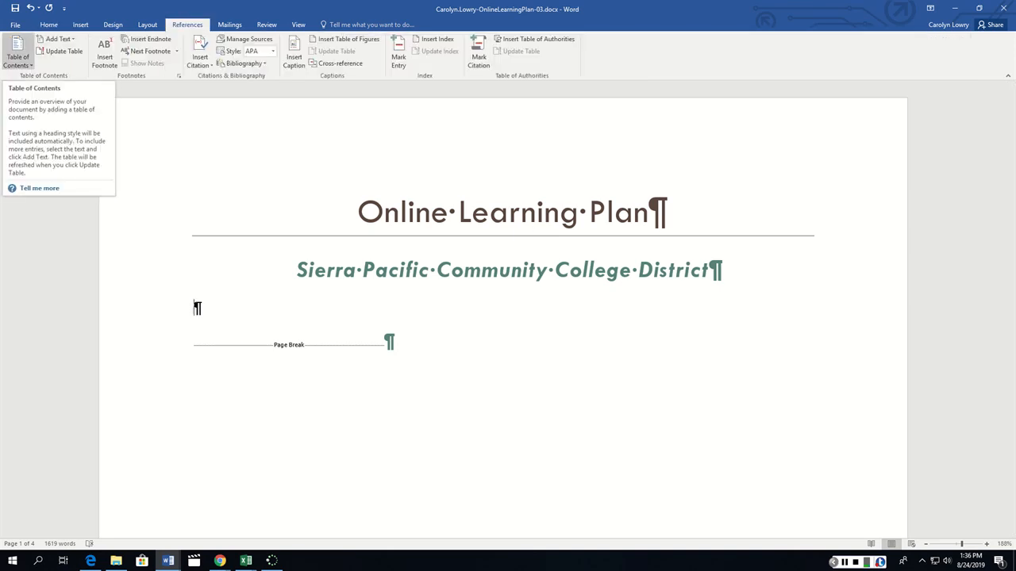
left_click(18, 60)
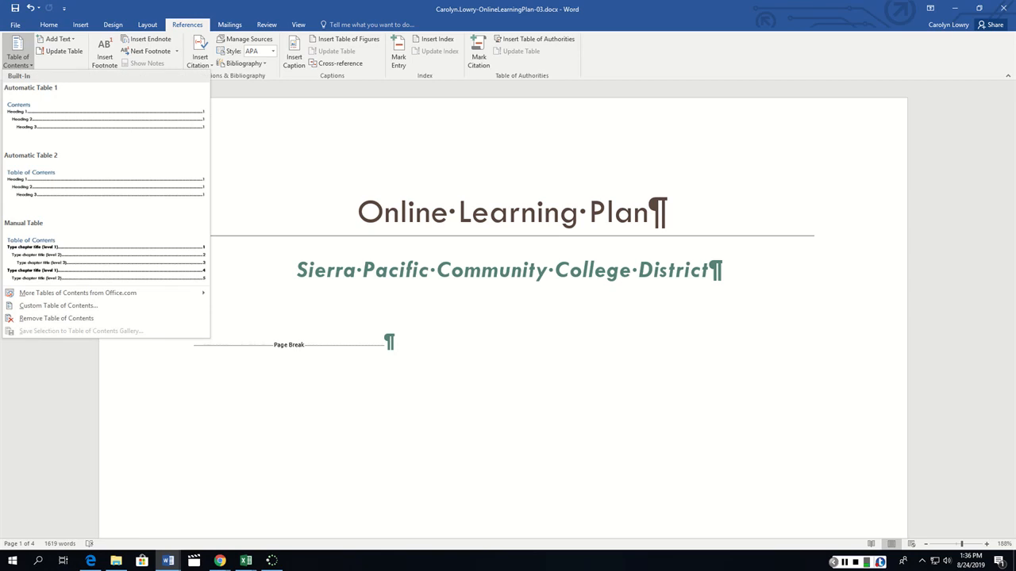
left_click(103, 186)
scroll(48, 174, "down", 3)
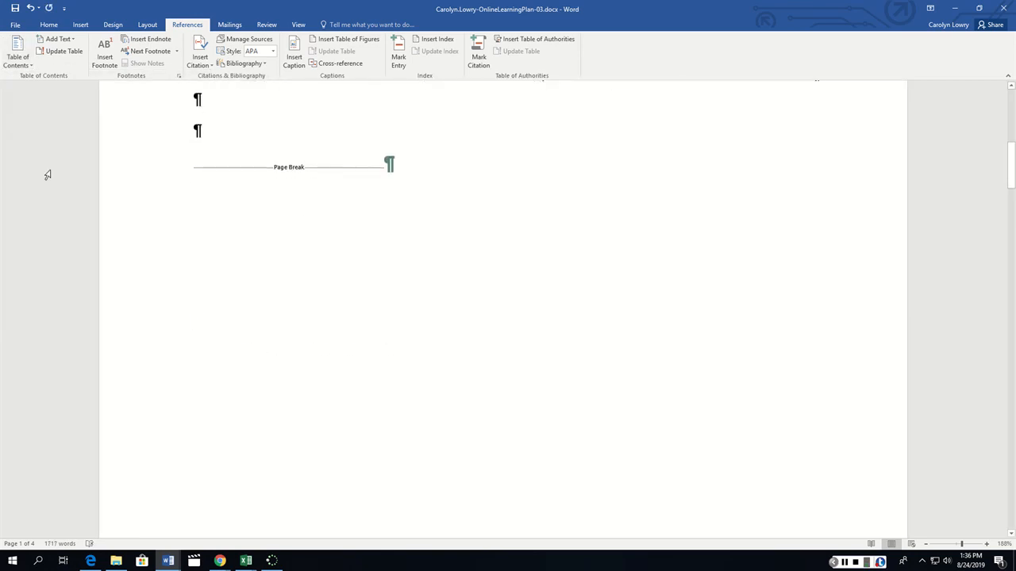
scroll(48, 175, "up", 3)
scroll(48, 174, "up", 3)
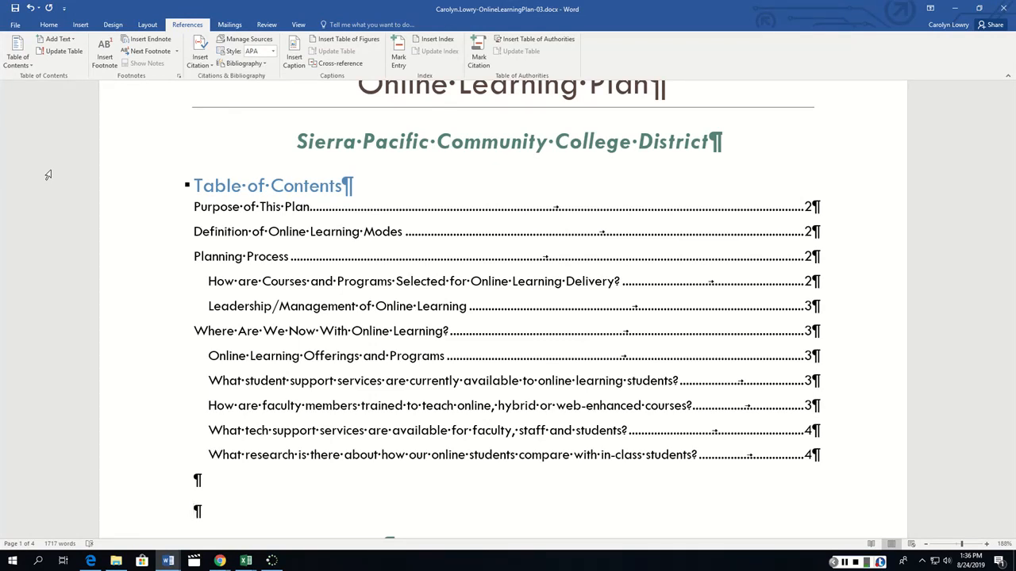
Set the font color of the Table of Contents heading to Automatic.
triple_click(255, 189)
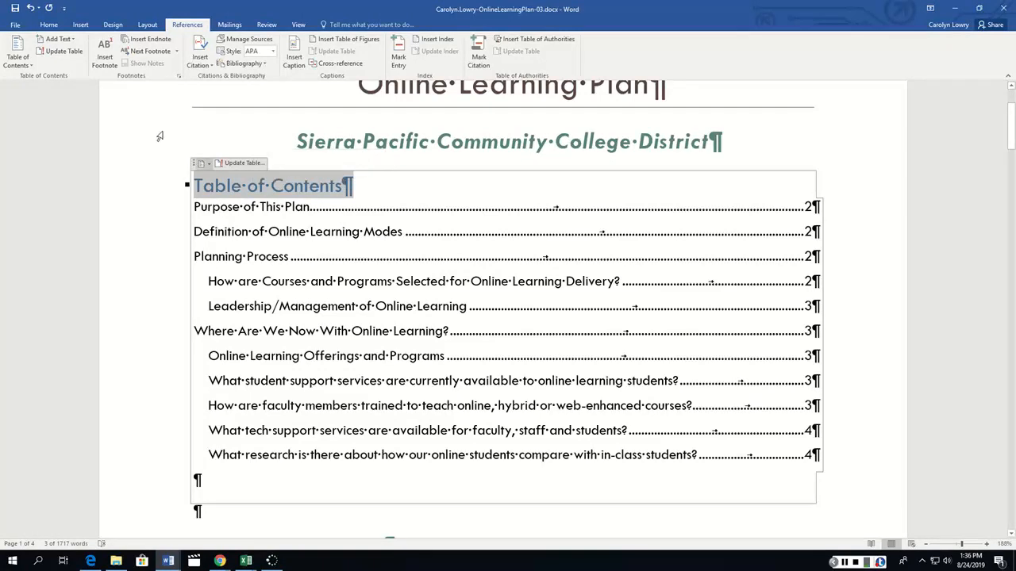
left_click(48, 24)
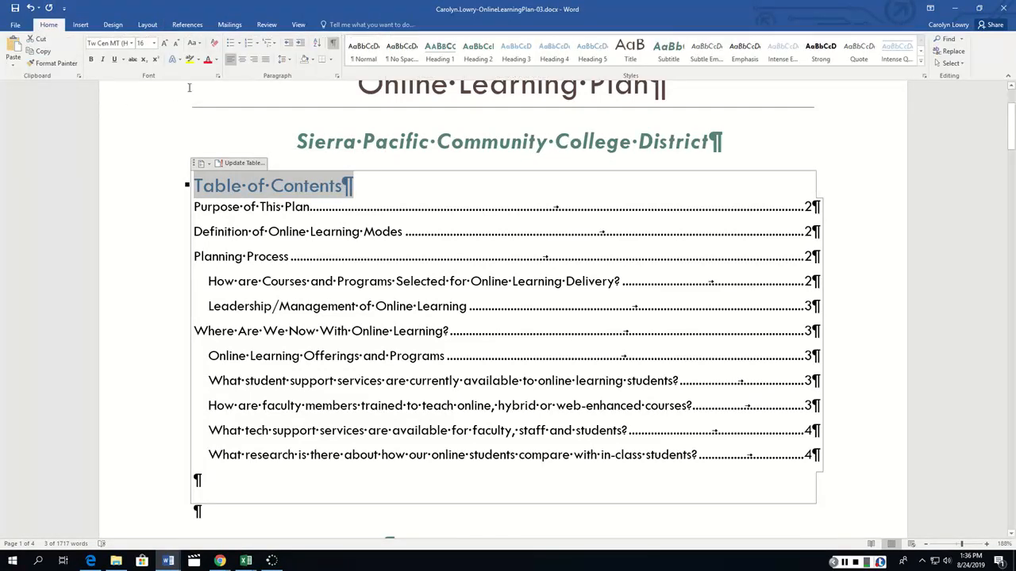
left_click(216, 60)
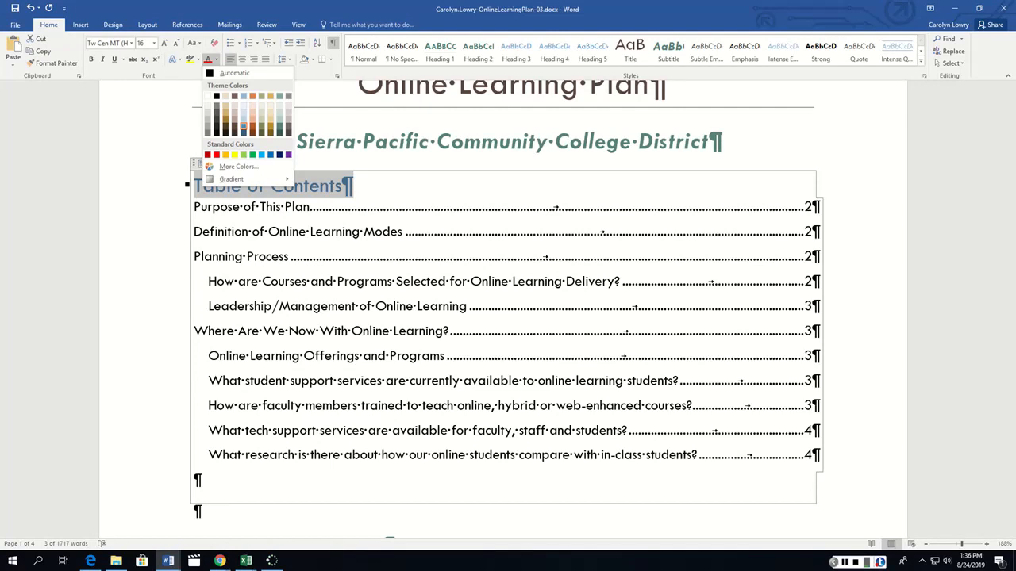
left_click(234, 72)
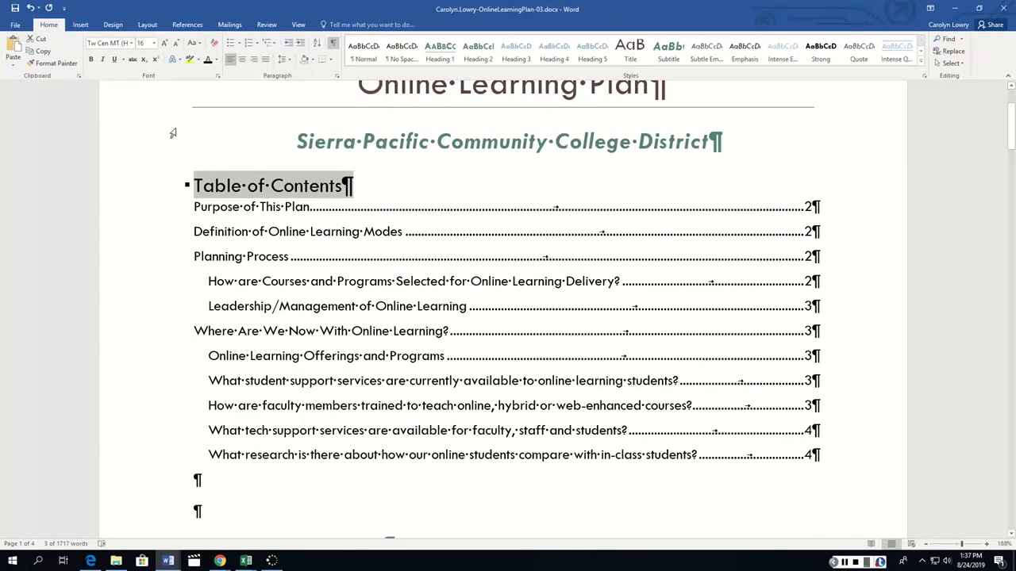
Search the document for "web enhanced".
scroll(353, 261, "down", 5)
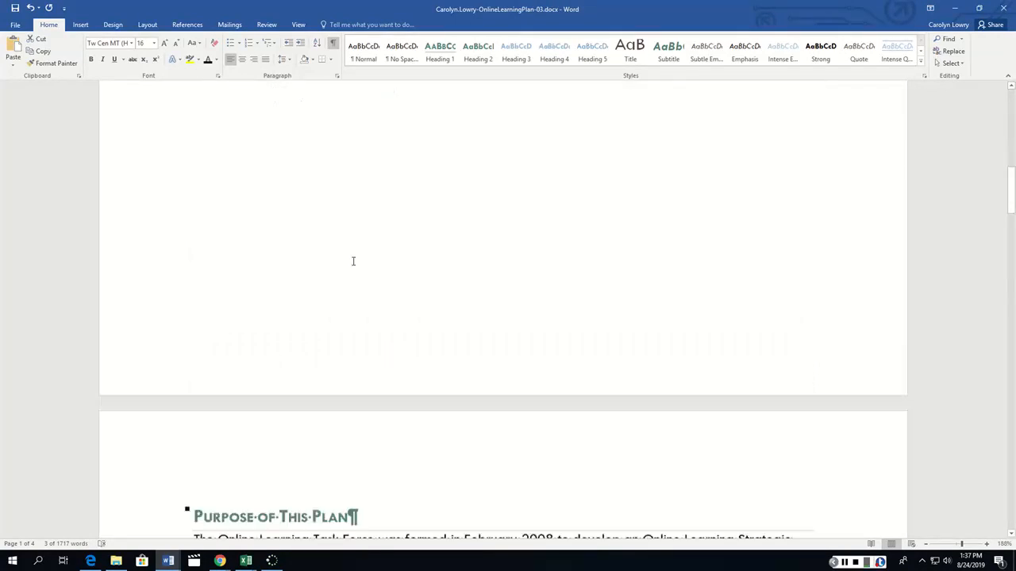
scroll(353, 261, "down", 5)
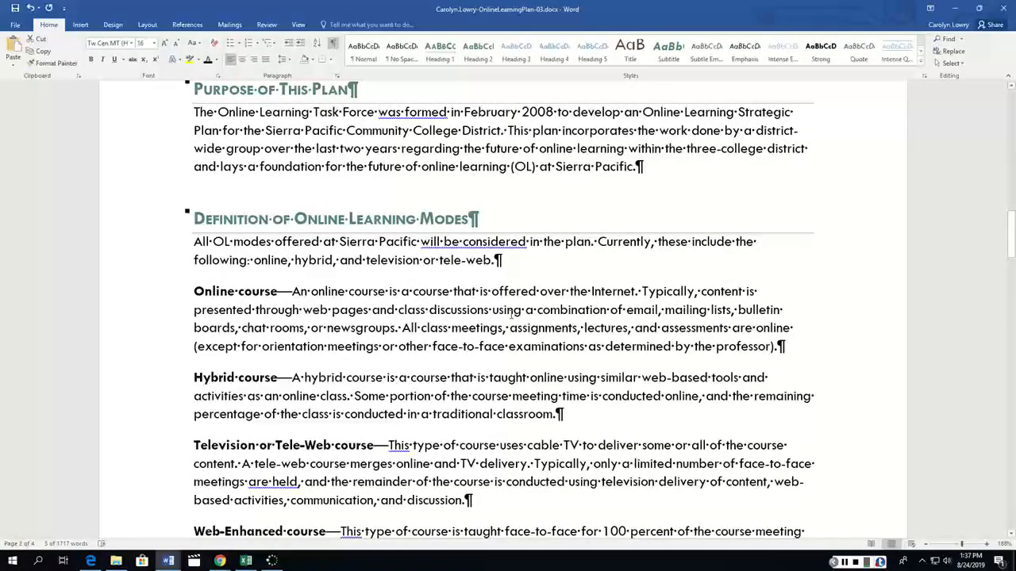
scroll(471, 286, "down", 2)
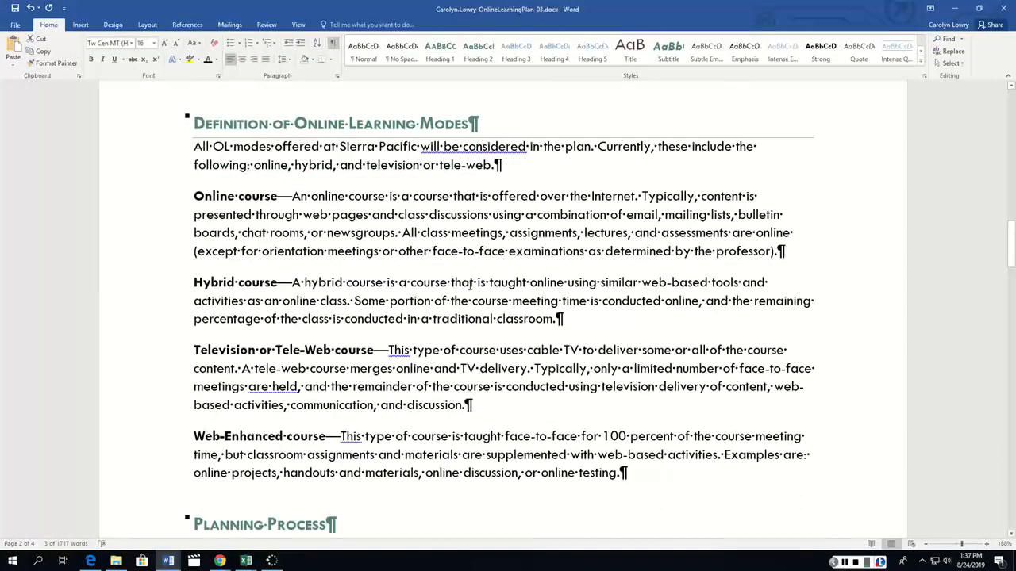
scroll(471, 286, "down", 2)
scroll(472, 286, "up", 4)
scroll(471, 285, "up", 7)
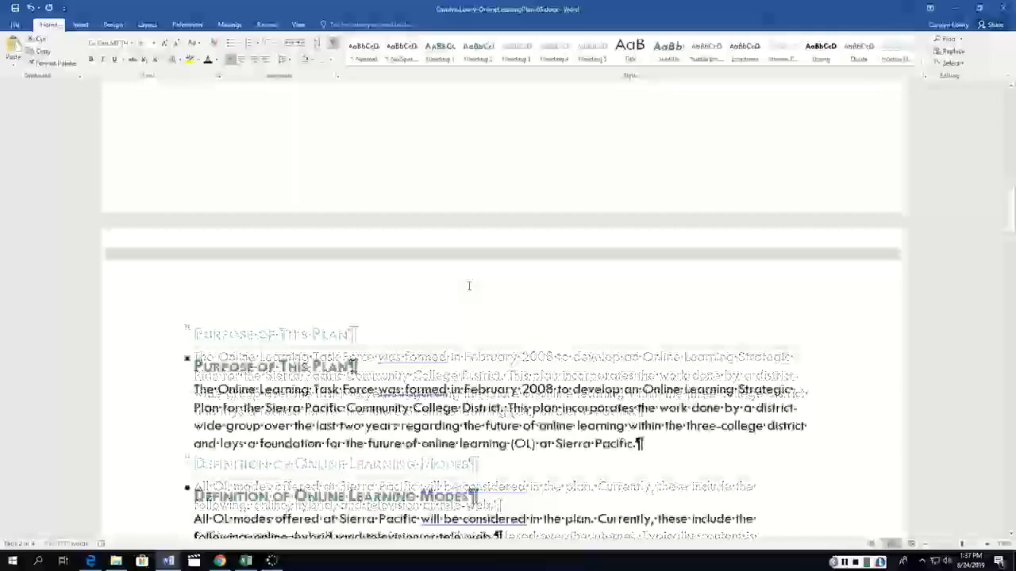
scroll(472, 285, "down", 3)
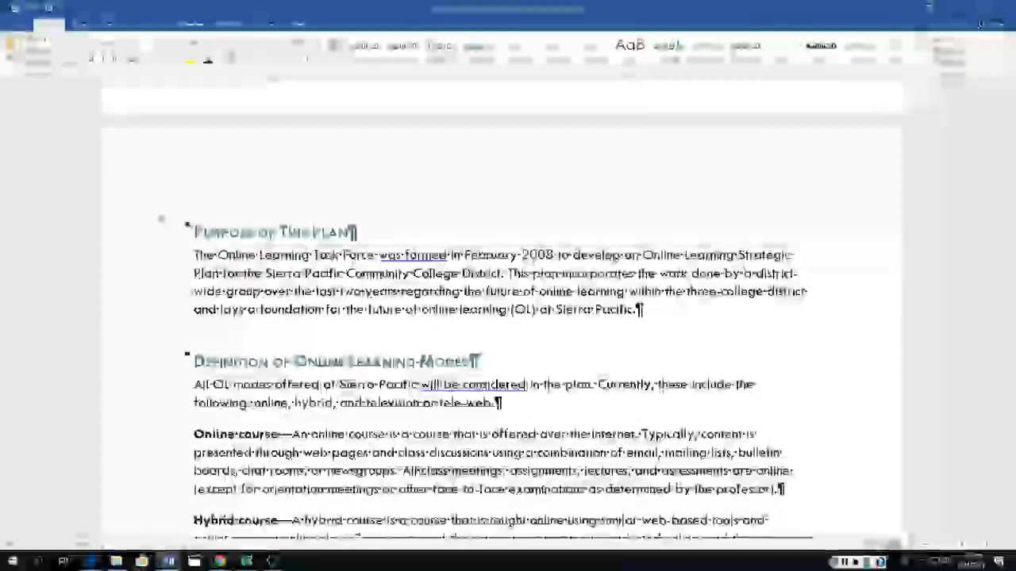
key("ctrl+f")
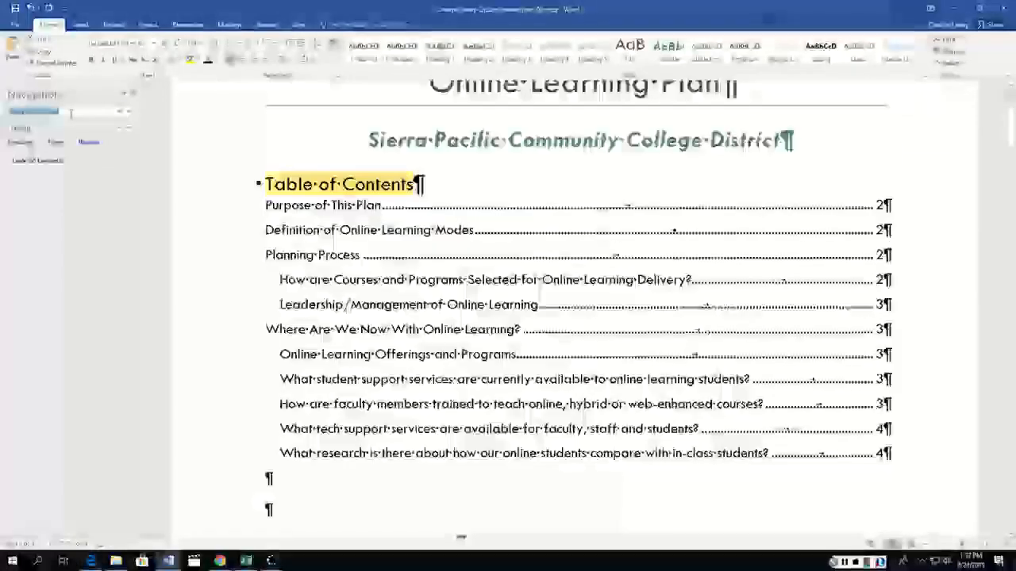
type("web-enhanced")
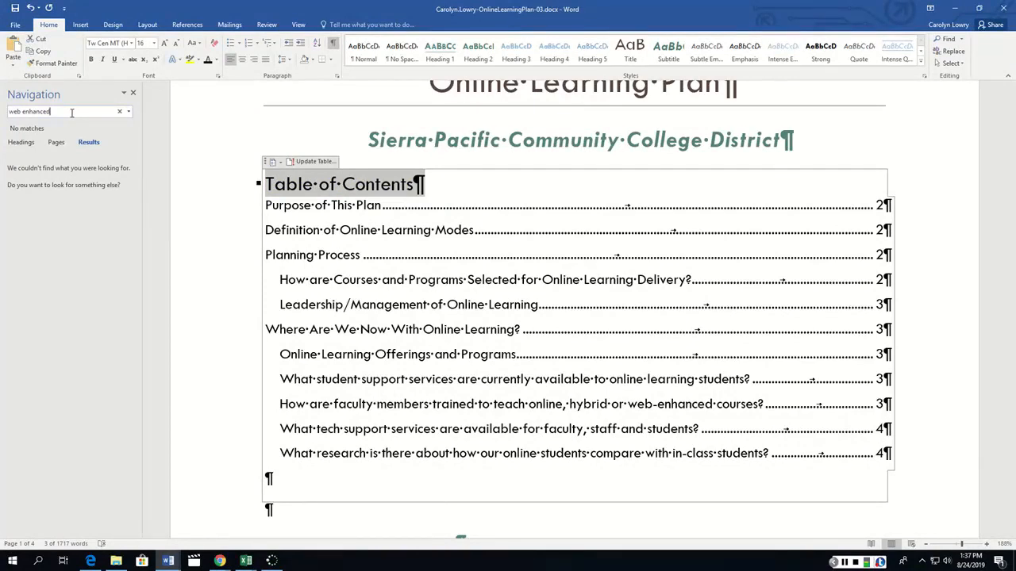
Shorten the search term to "web-" and go to its second match, in the Definition of Online Learning Modes section.
key("BackSpace")
key("BackSpace")
key("BackSpace")
key("BackSpace")
key("BackSpace")
key("BackSpace")
key("BackSpace")
key("BackSpace")
key("BackSpace")
type("-")
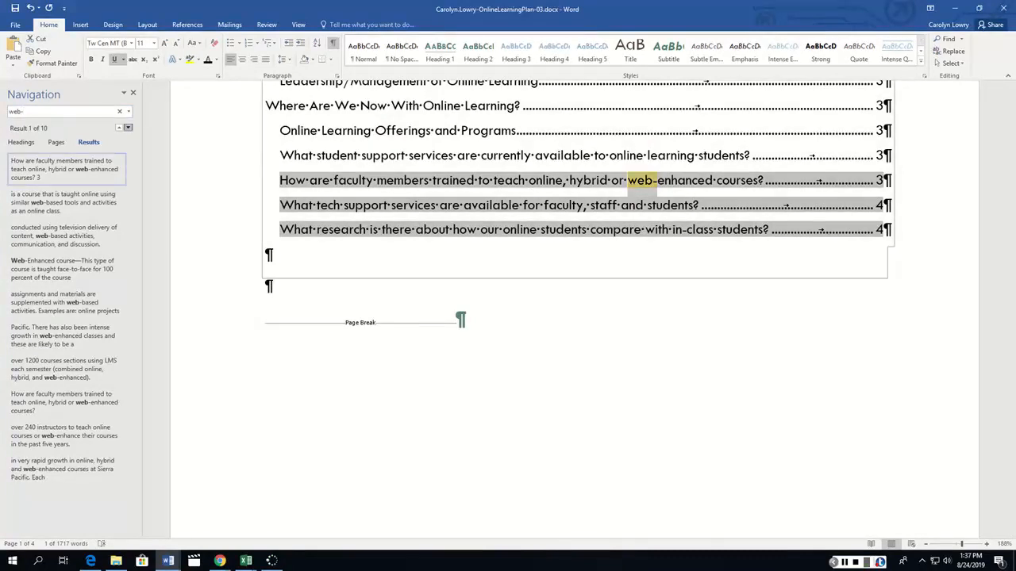
left_click(127, 127)
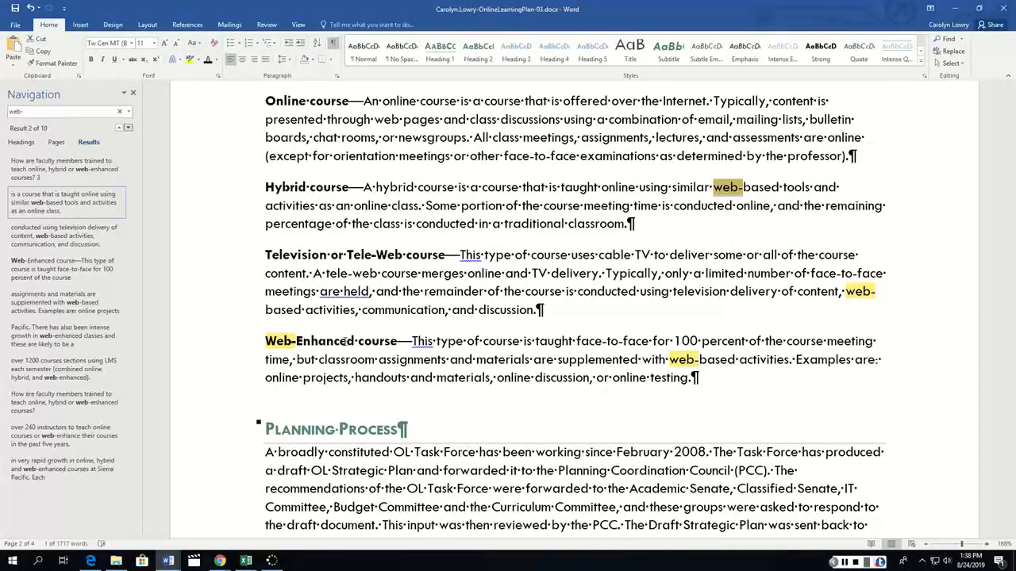
Insert a footnote directly after "Web-Enhanced course" reading "This is a non-OL course that uses OL tools.".
left_click(400, 341)
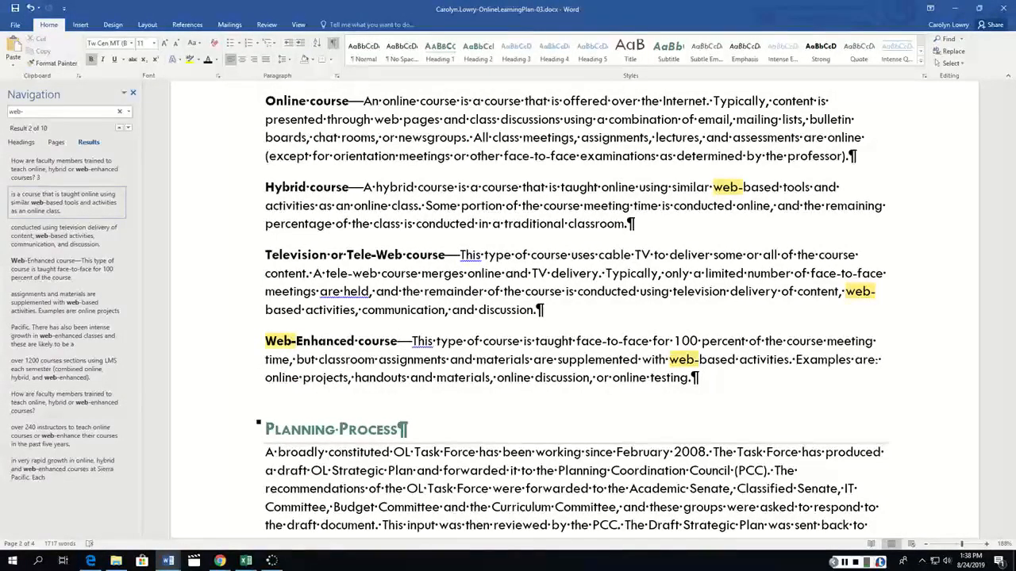
left_click(132, 93)
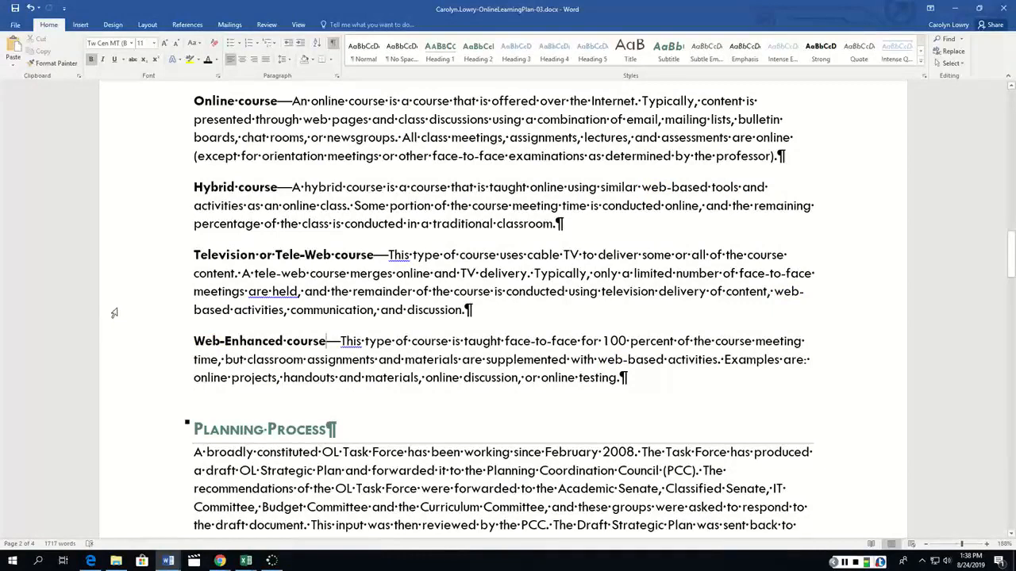
left_click(187, 25)
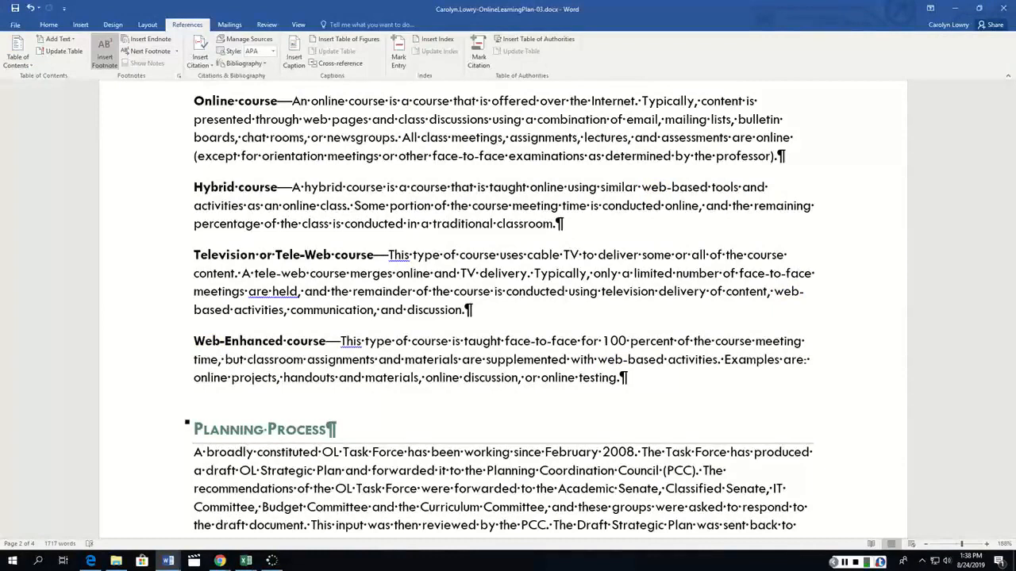
left_click(104, 56)
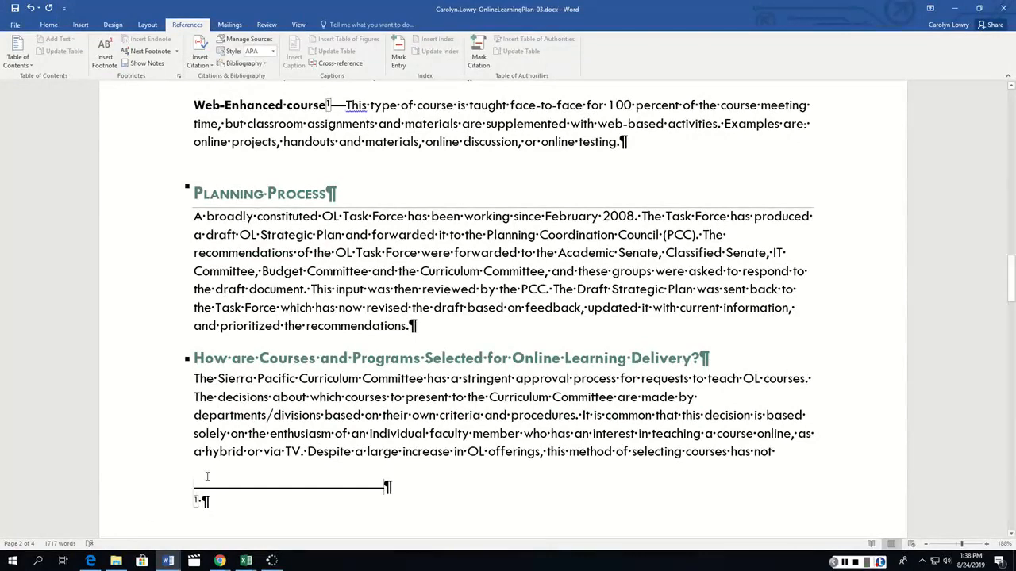
type("This is")
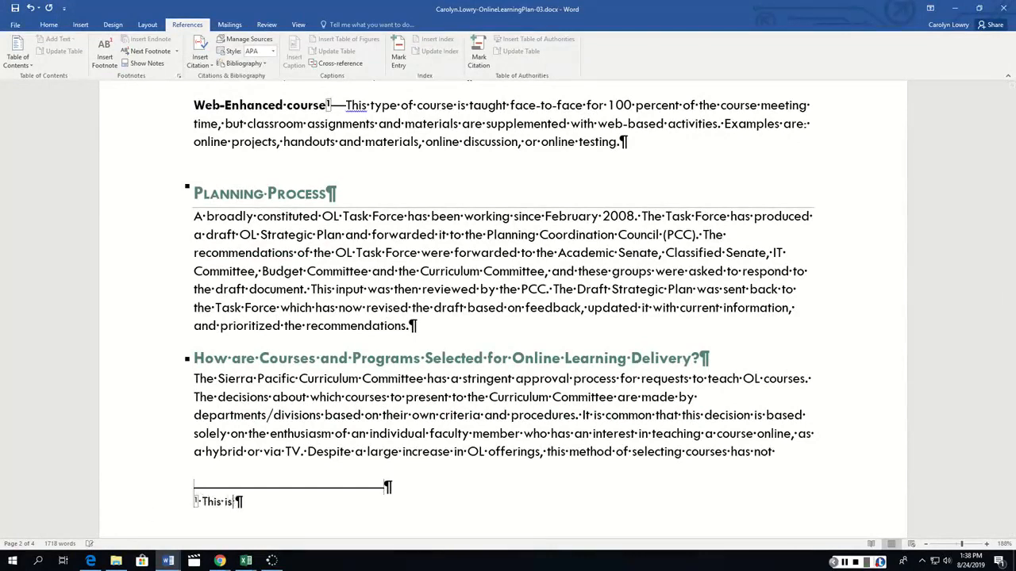
type(" a non-OL")
type("cour")
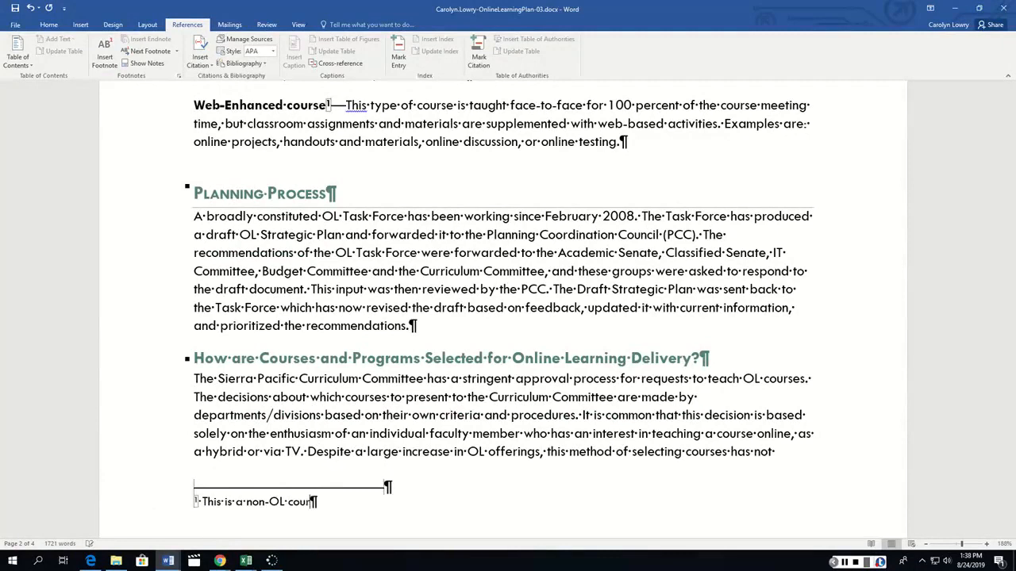
type("se that uses OL (")
key("BackSpace")
type("tools.")
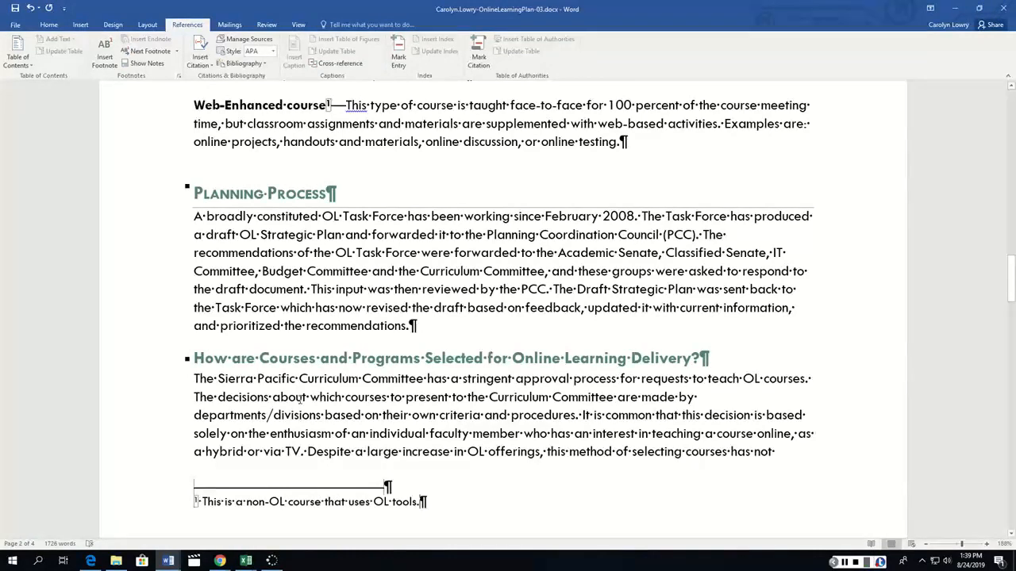
Insert a footnote ahead of the Web-Enhanced course footnote, reading "Online learning is referred to as OL throughout this report".
scroll(300, 398, "down", 3)
scroll(300, 397, "down", 4)
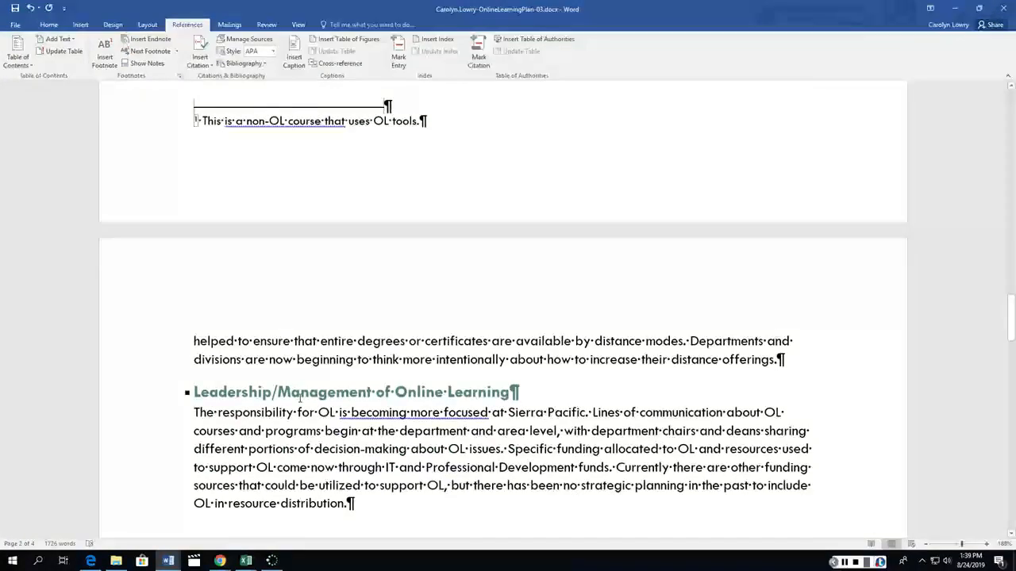
scroll(300, 397, "up", 10)
scroll(300, 401, "up", 10)
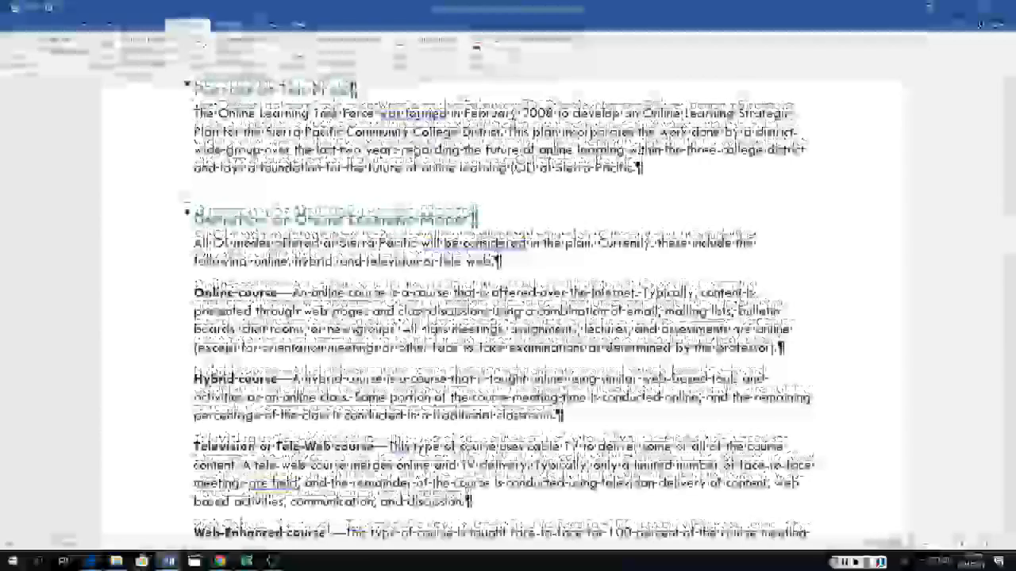
scroll(300, 400, "down", 1)
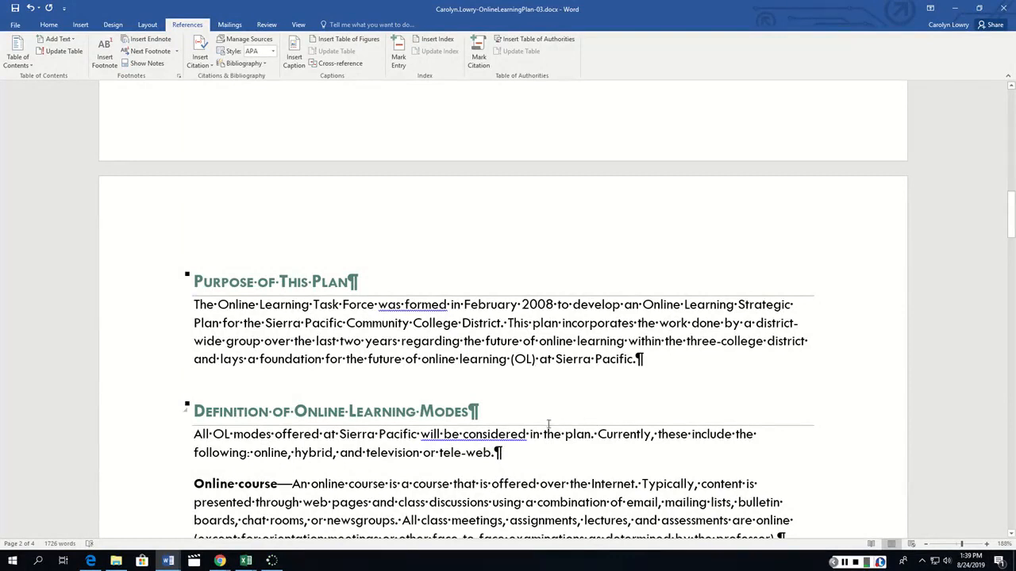
left_click(104, 52)
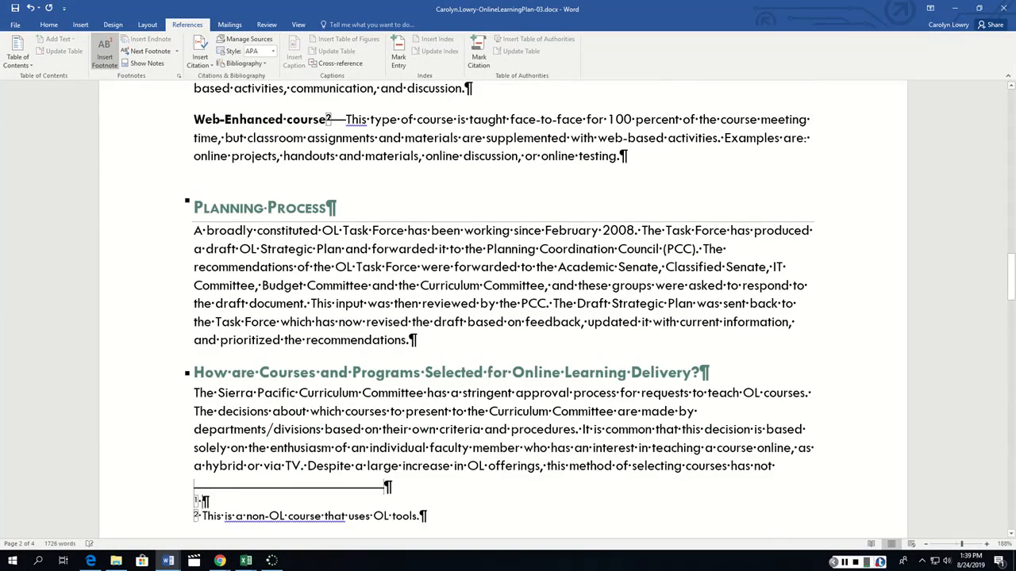
mouse_move(246, 562)
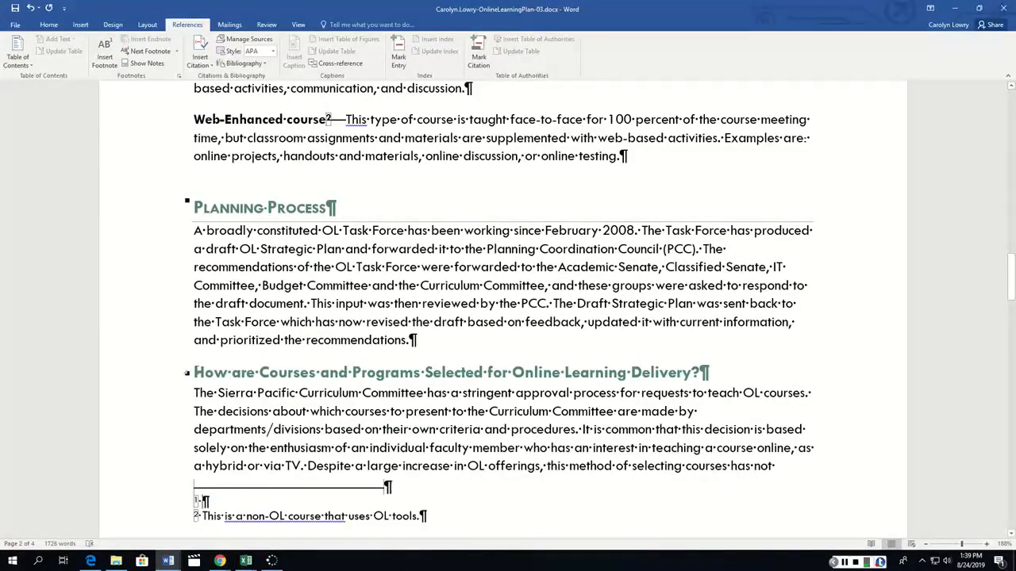
type("Online learn")
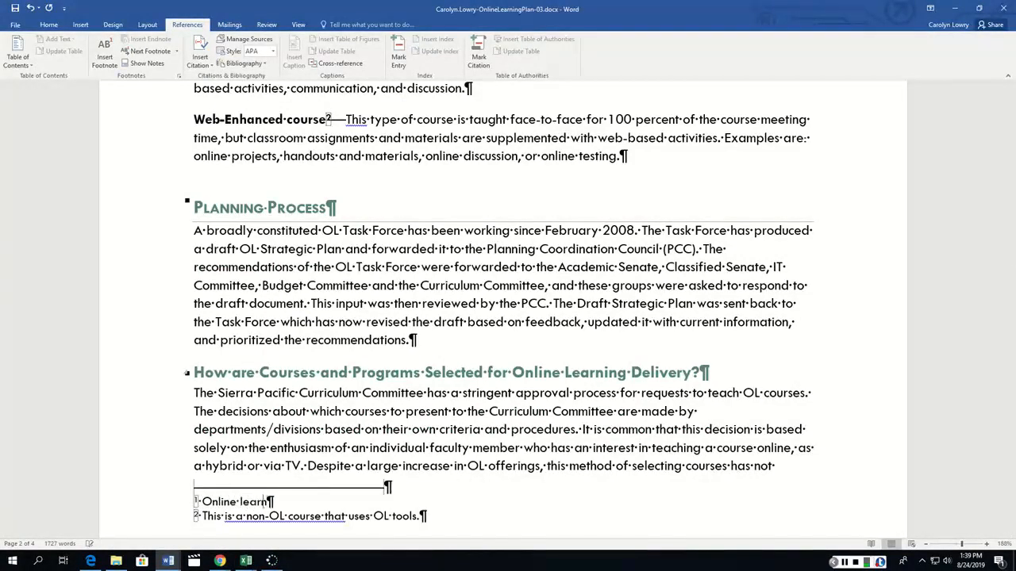
type("ing is referred to as")
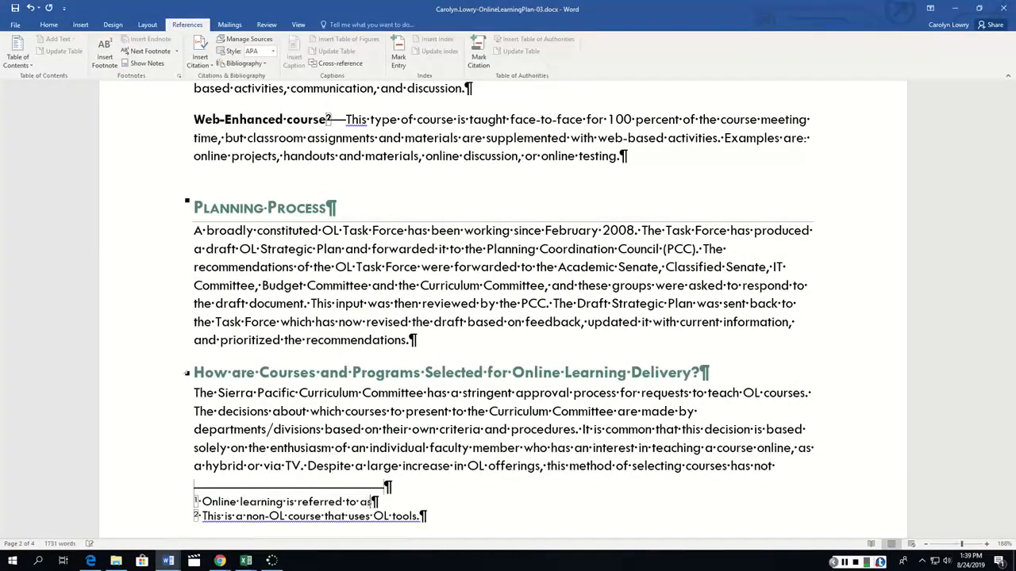
type(" OL throughout this report")
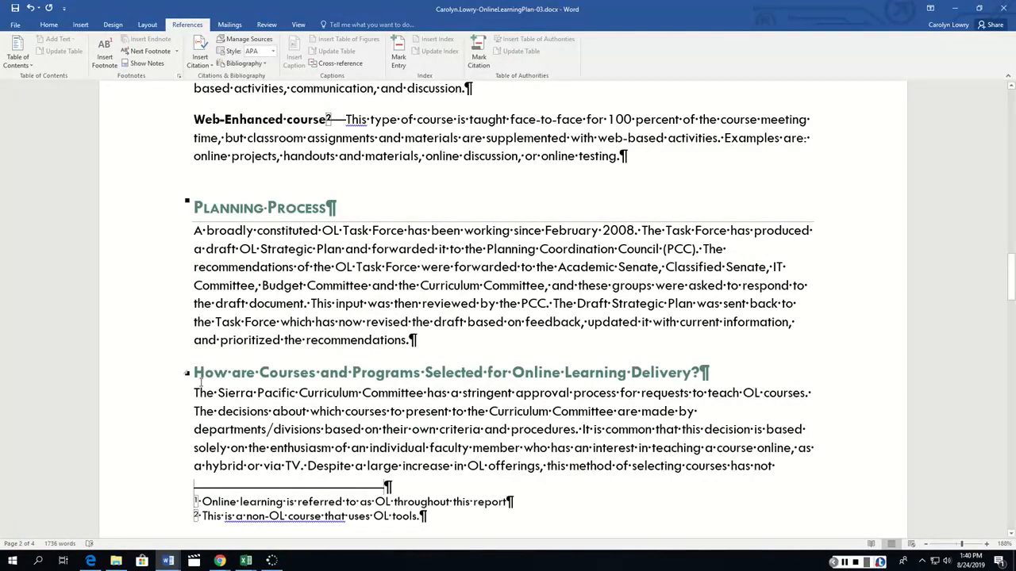
Change the footnote number format to lowercase Roman numerals (i, ii, iii) and apply it to the whole document.
left_click(332, 429)
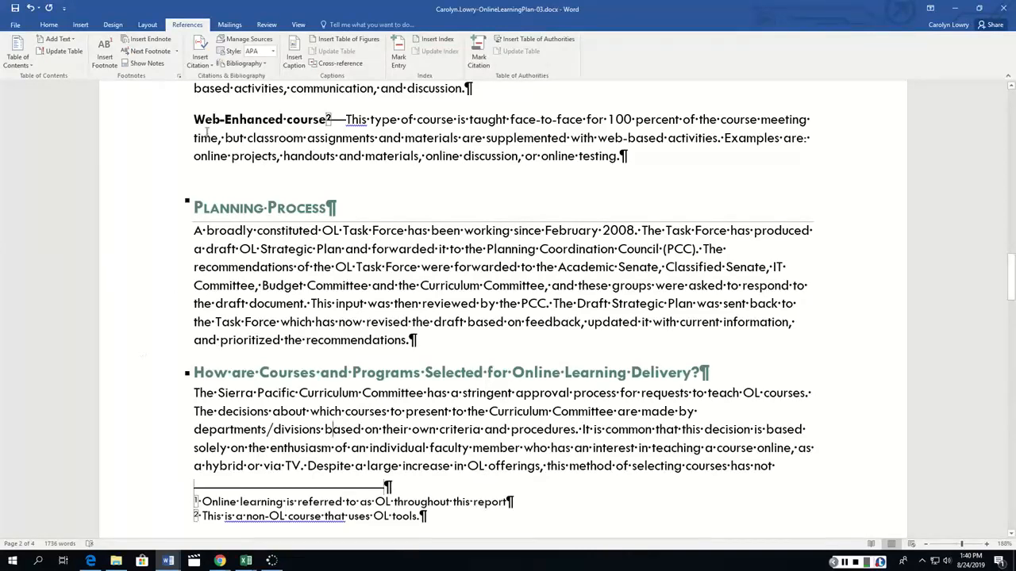
left_click(179, 76)
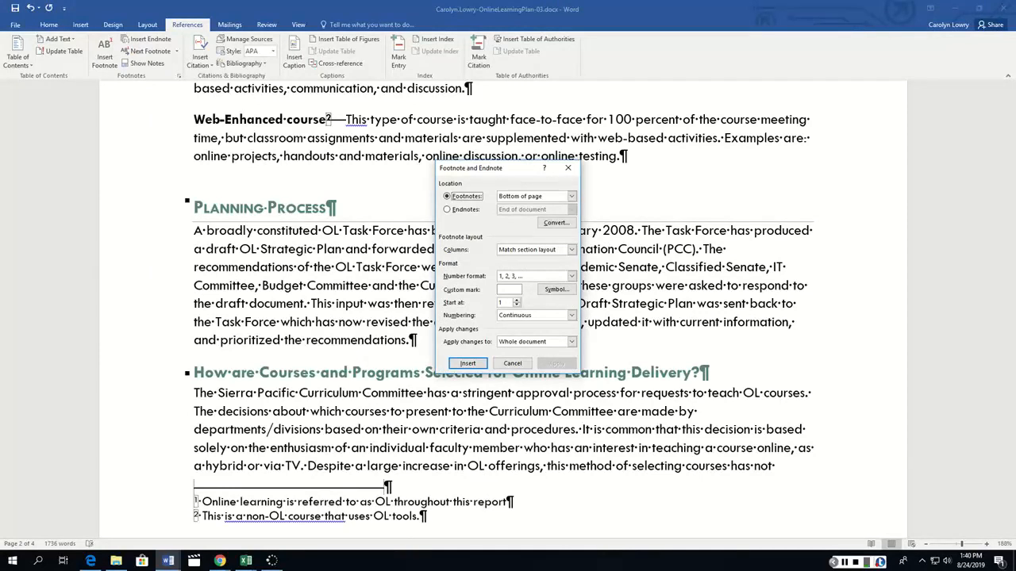
left_click(571, 275)
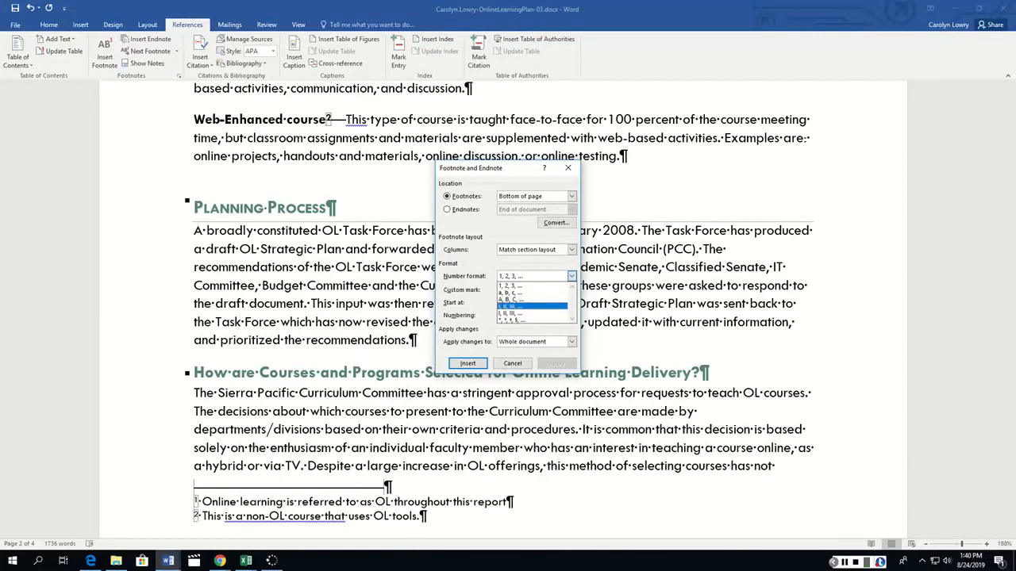
left_click(532, 306)
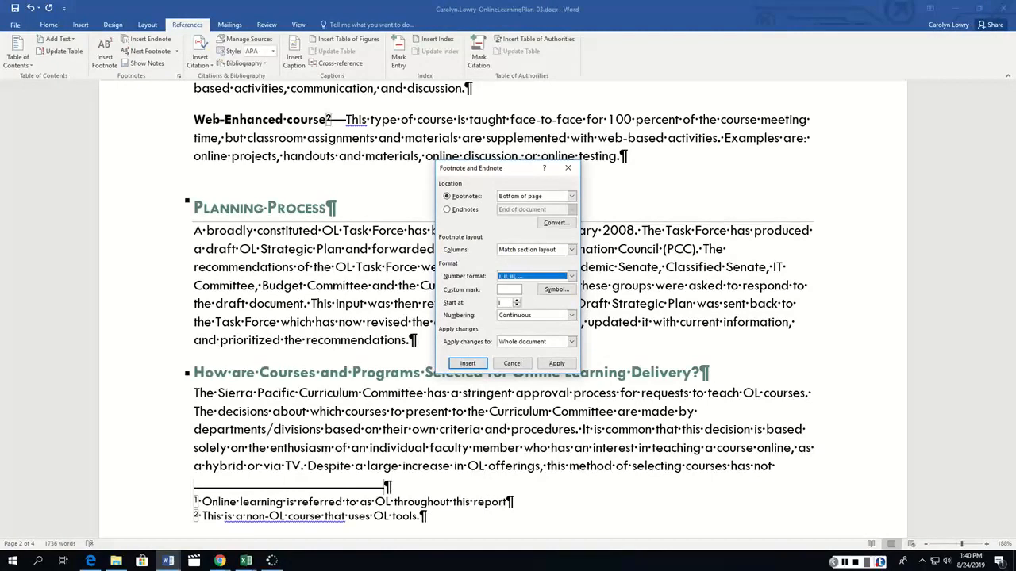
left_click(556, 363)
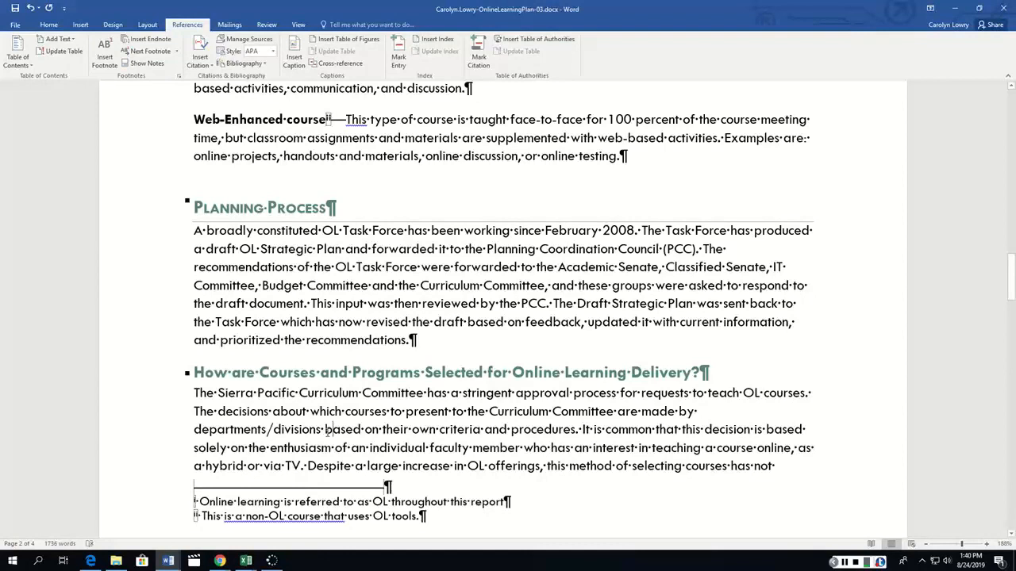
Open the first page's footer for editing and insert the Document Title field at its left edge.
key("ctrl+Home")
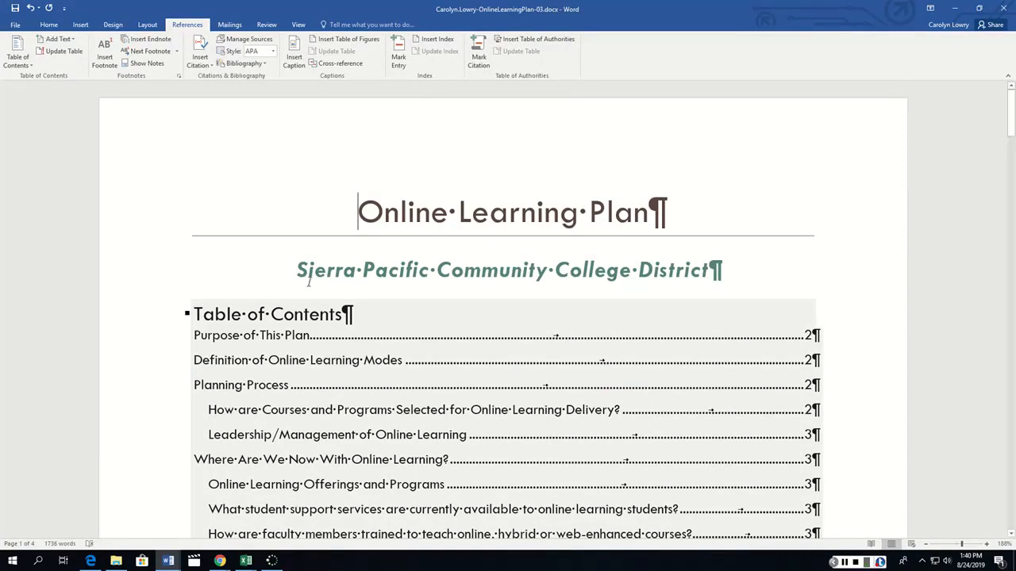
left_click(80, 23)
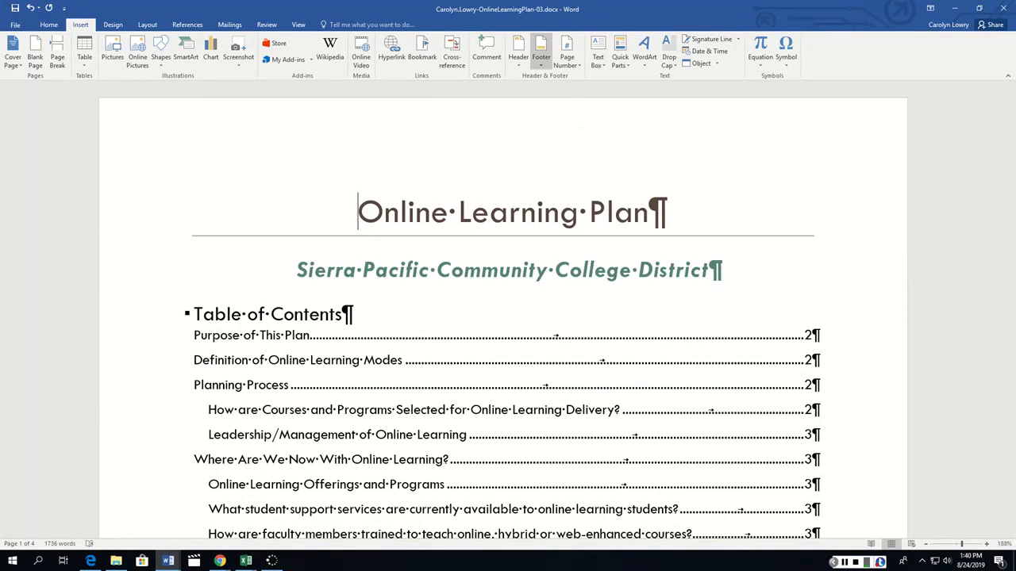
left_click(541, 52)
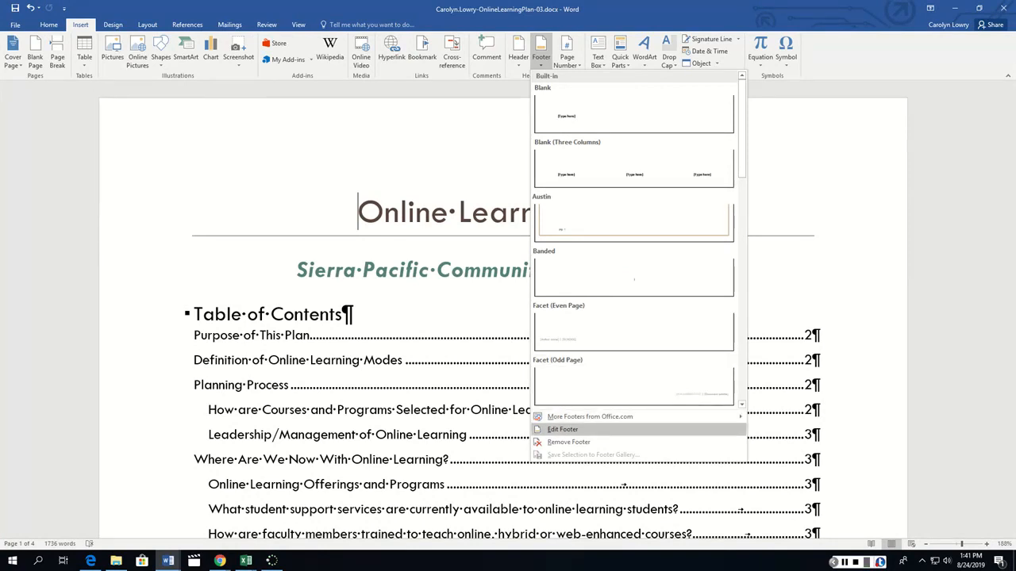
left_click(564, 429)
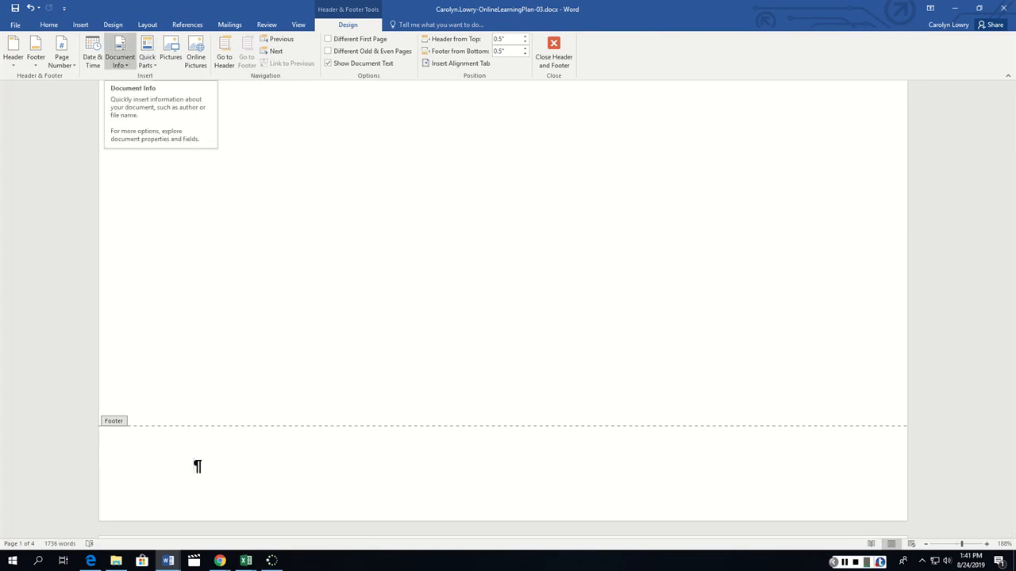
left_click(120, 60)
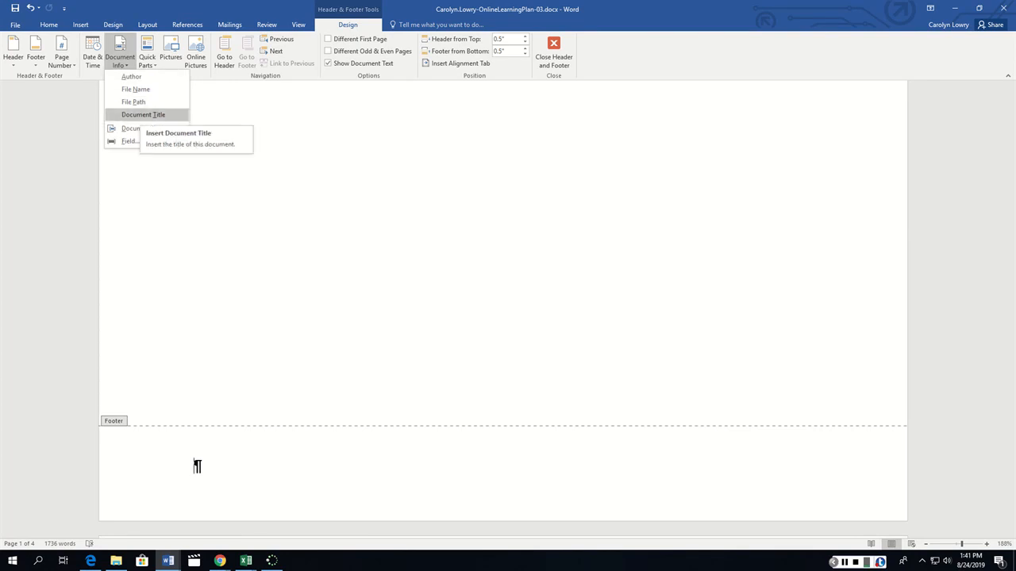
left_click(141, 115)
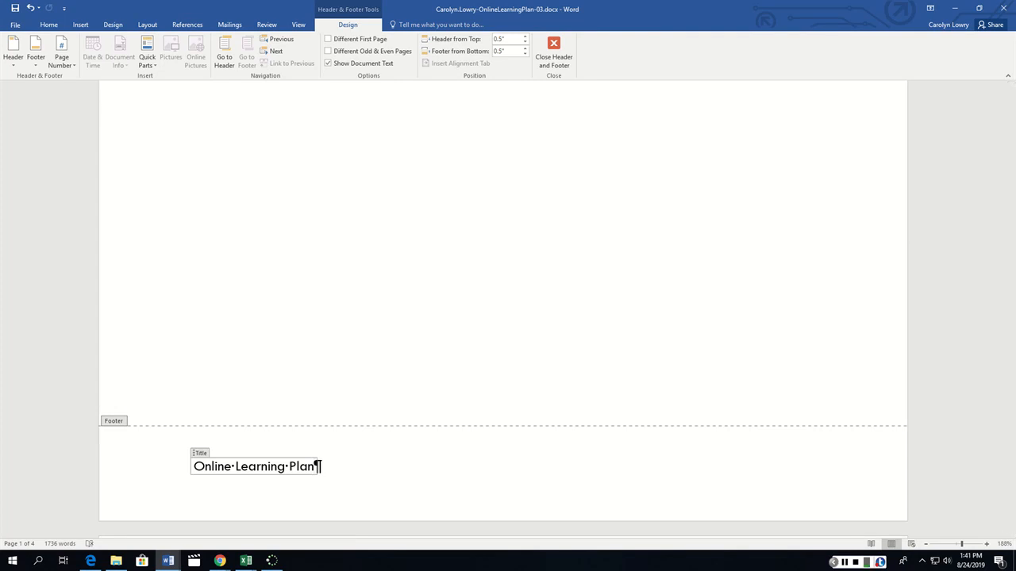
key("Right")
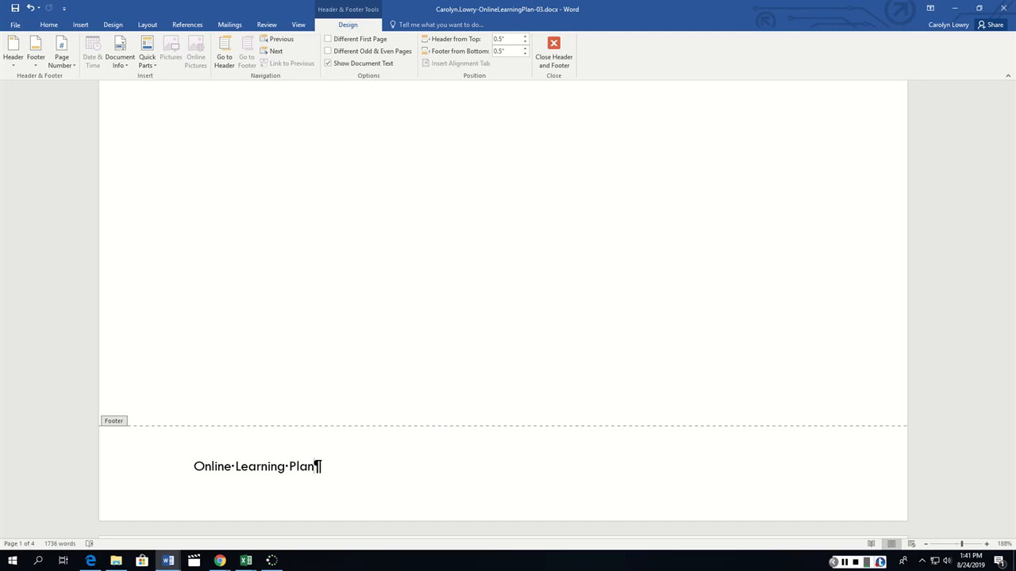
Insert the Company document property at the footer's center tab stop.
key("Tab")
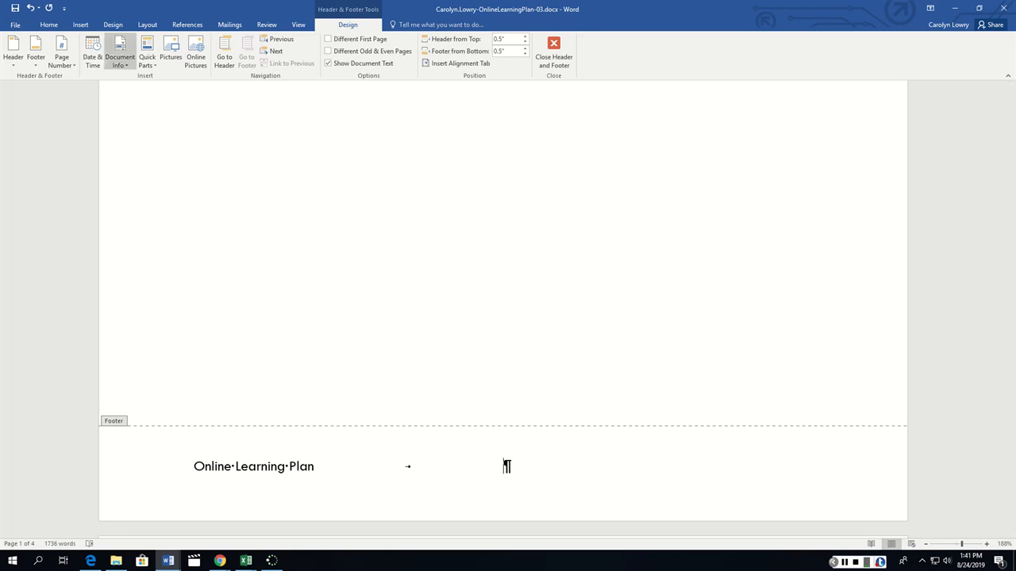
left_click(119, 59)
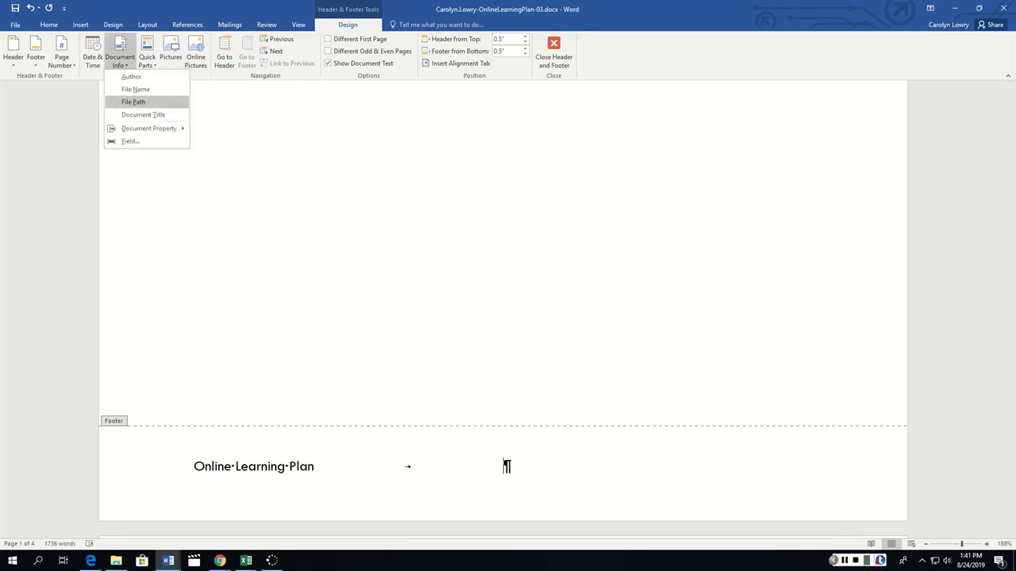
mouse_move(149, 128)
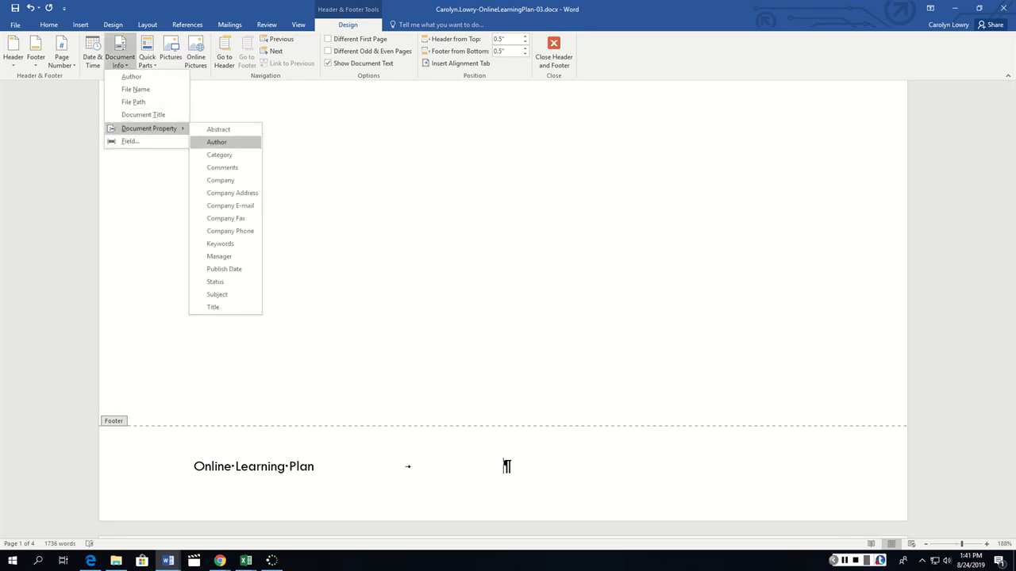
left_click(221, 180)
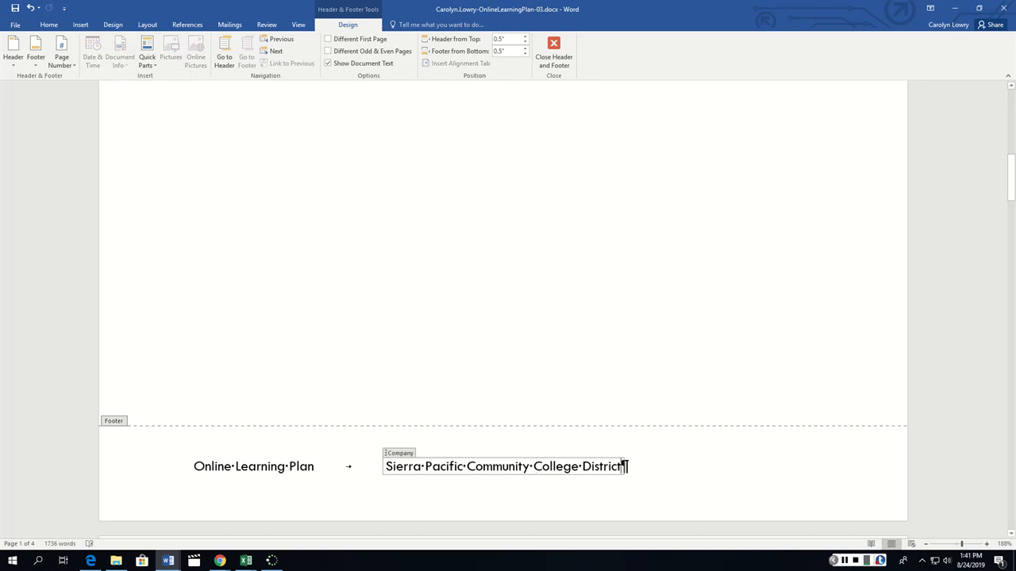
key("Right")
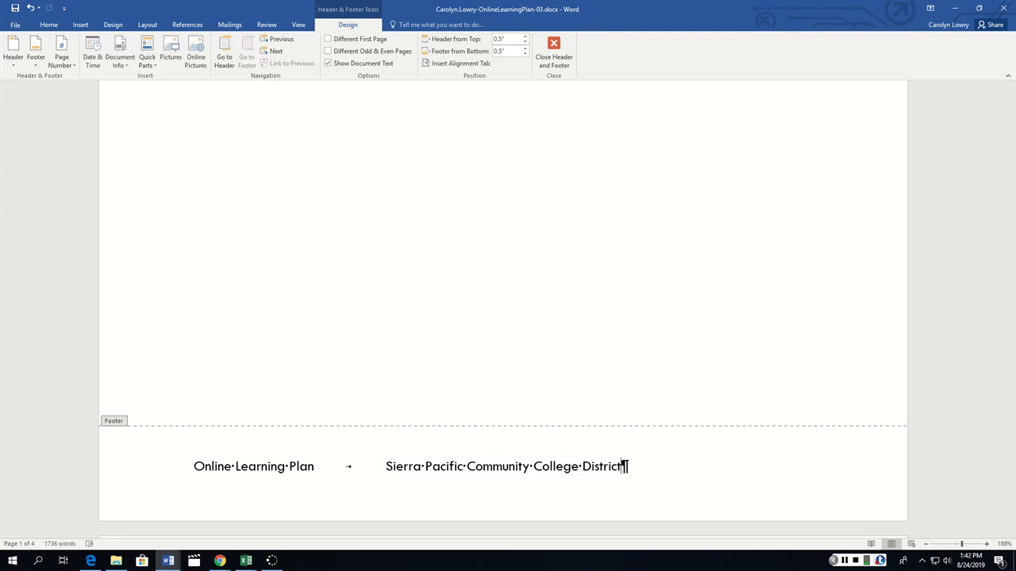
Insert a Page X of Y page number in the Bold Numbers style at the footer's right tab stop.
key("Tab")
left_click(844, 560)
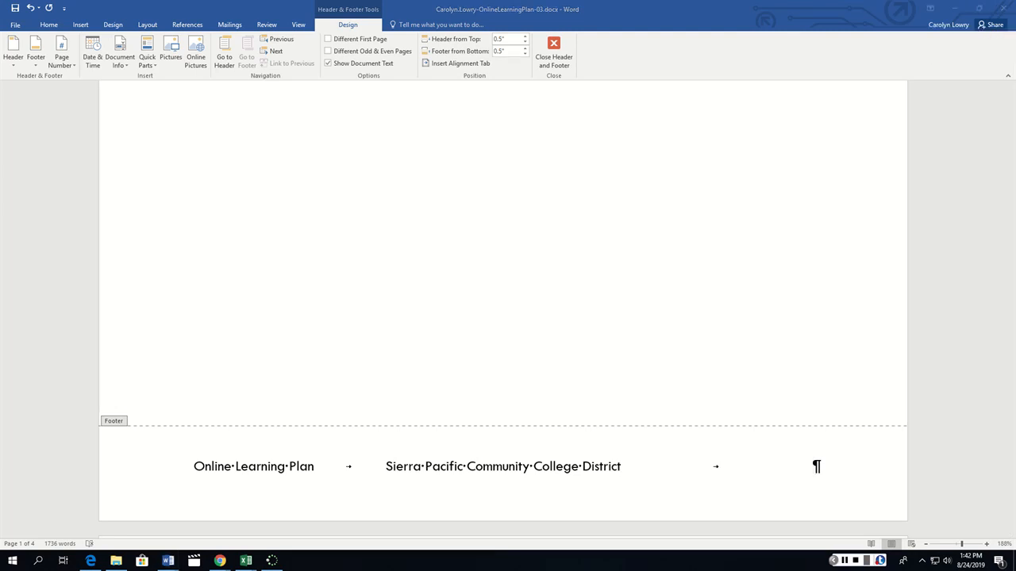
left_click(62, 57)
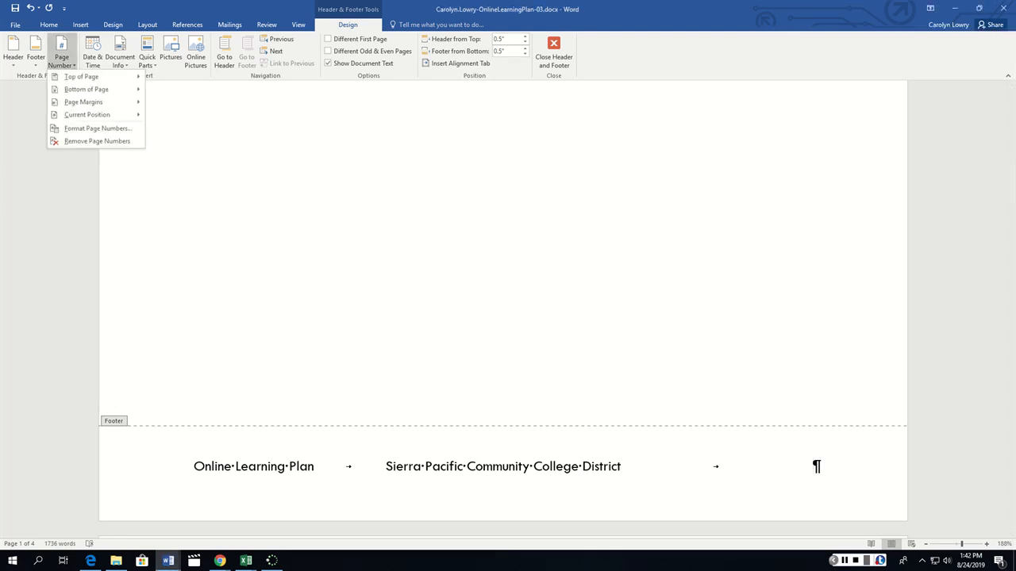
mouse_move(88, 114)
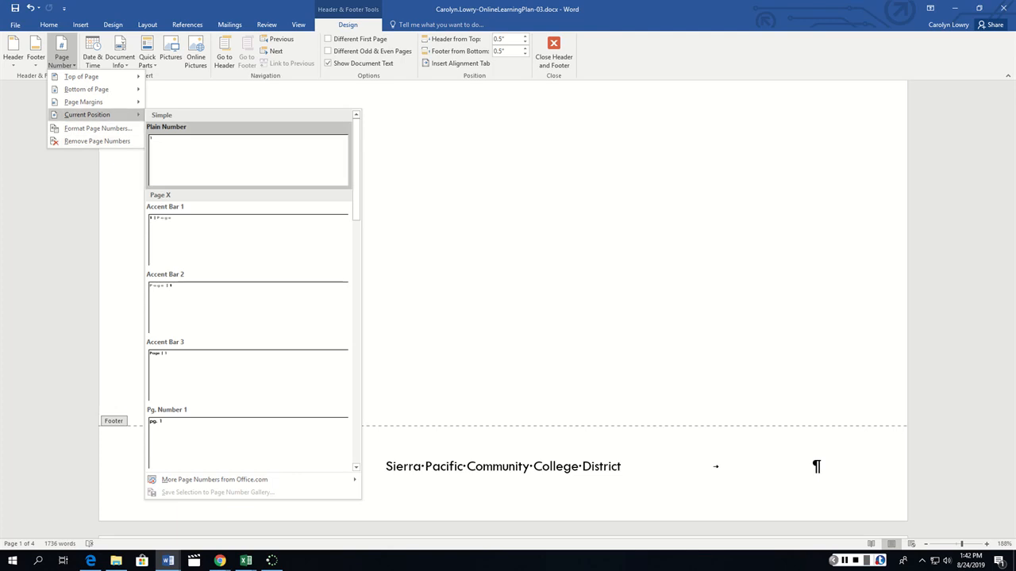
scroll(211, 200, "down", 2)
scroll(211, 200, "up", 2)
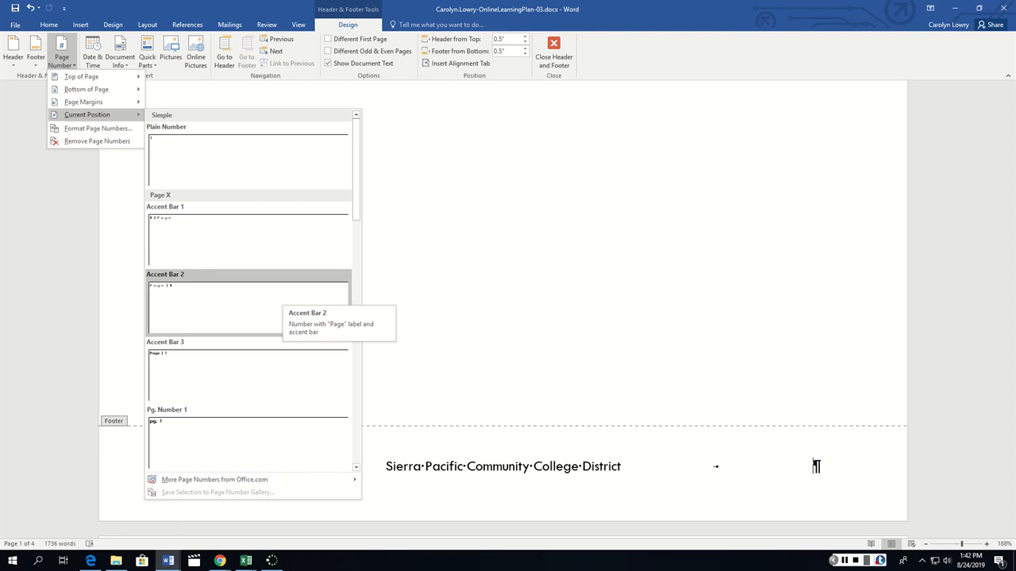
scroll(247, 290, "down", 2)
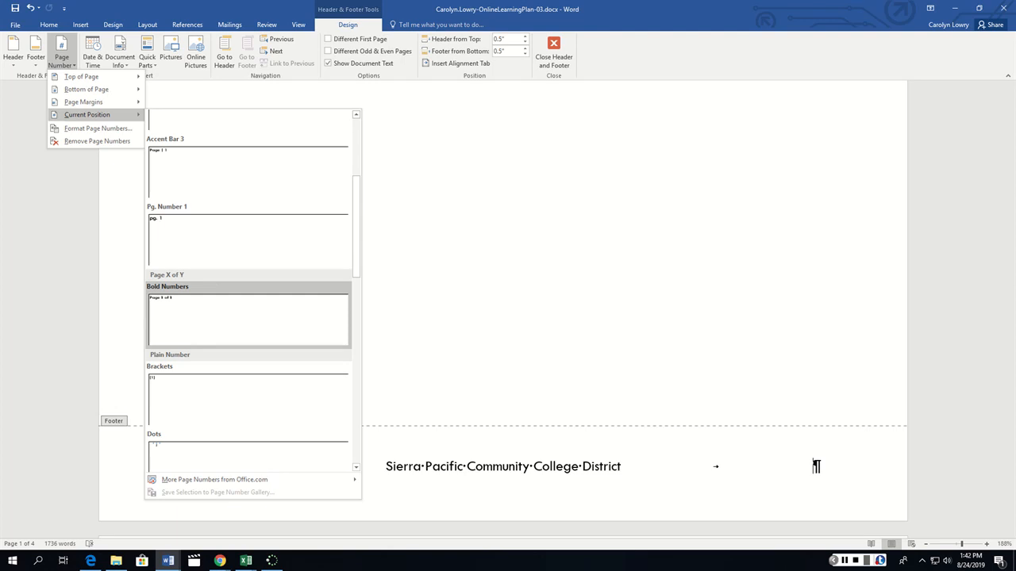
left_click(247, 319)
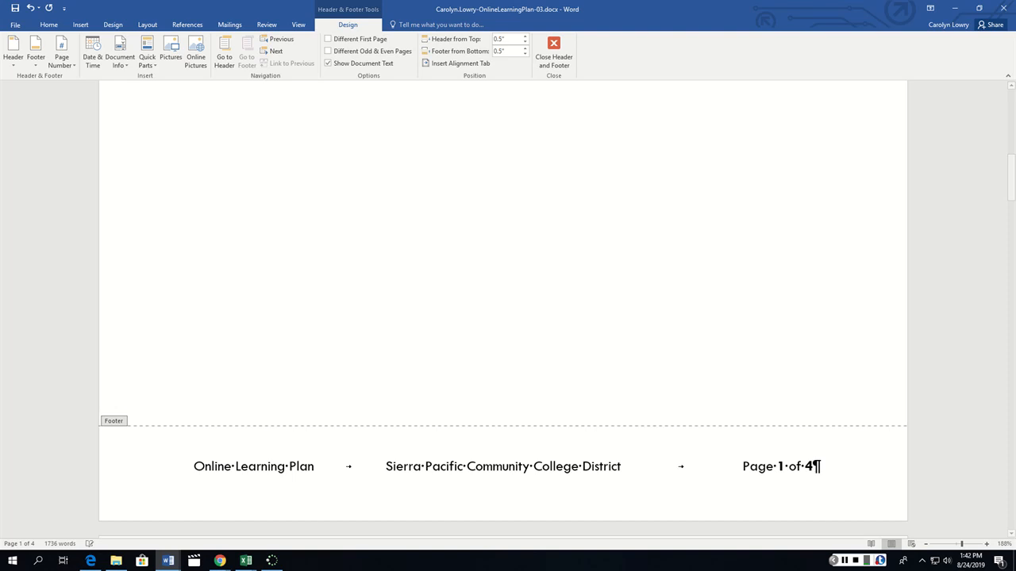
Set the font size of all the footer text to 10 pt and return to the document body.
left_click_drag(815, 467, 193, 467)
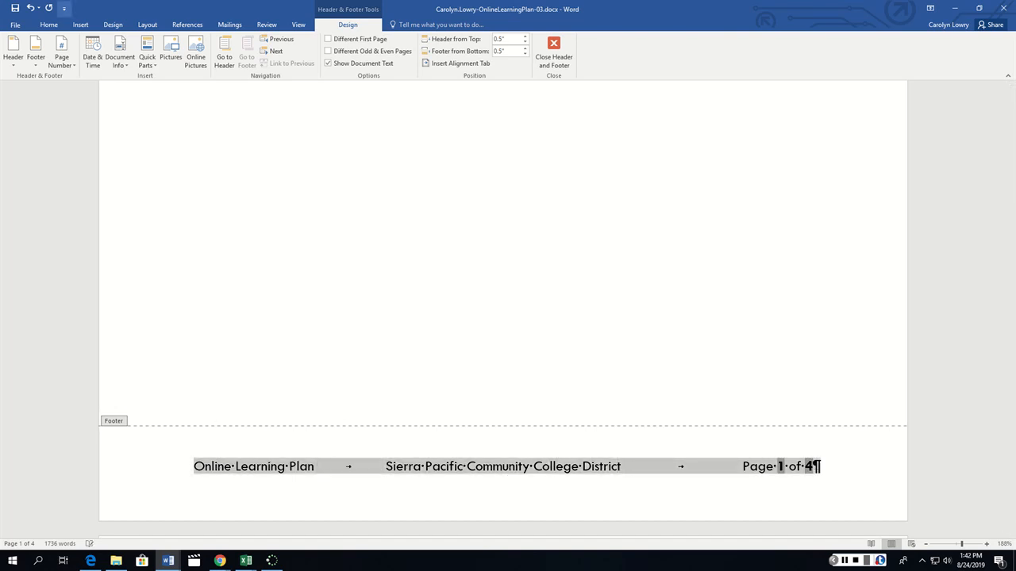
left_click(48, 25)
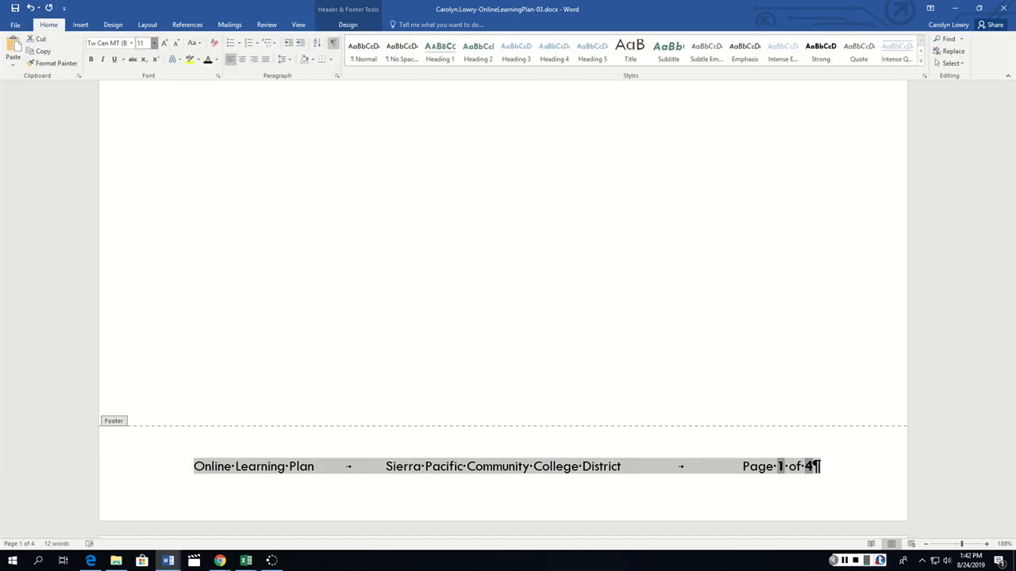
left_click(154, 43)
left_click(143, 76)
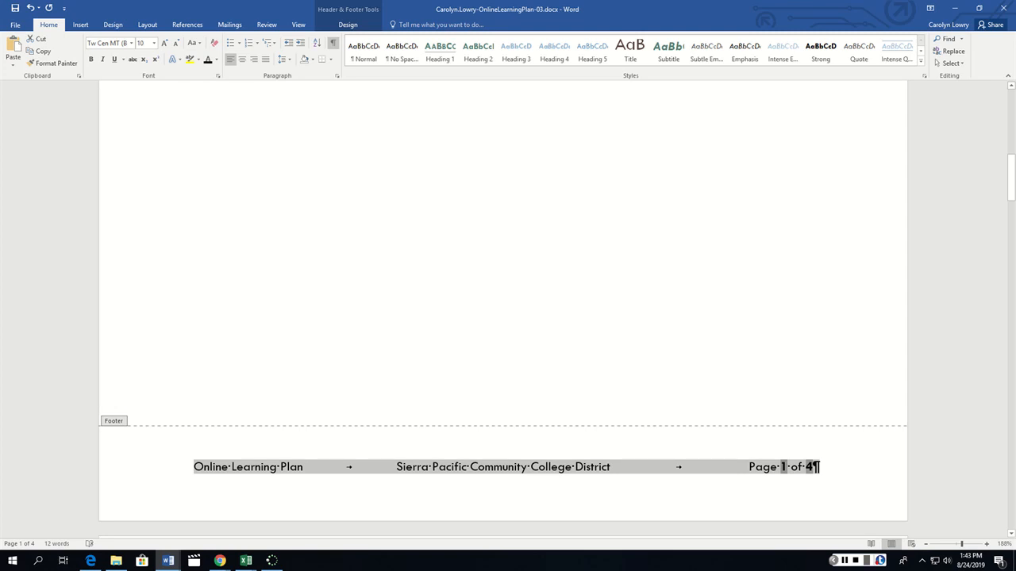
double_click(561, 241)
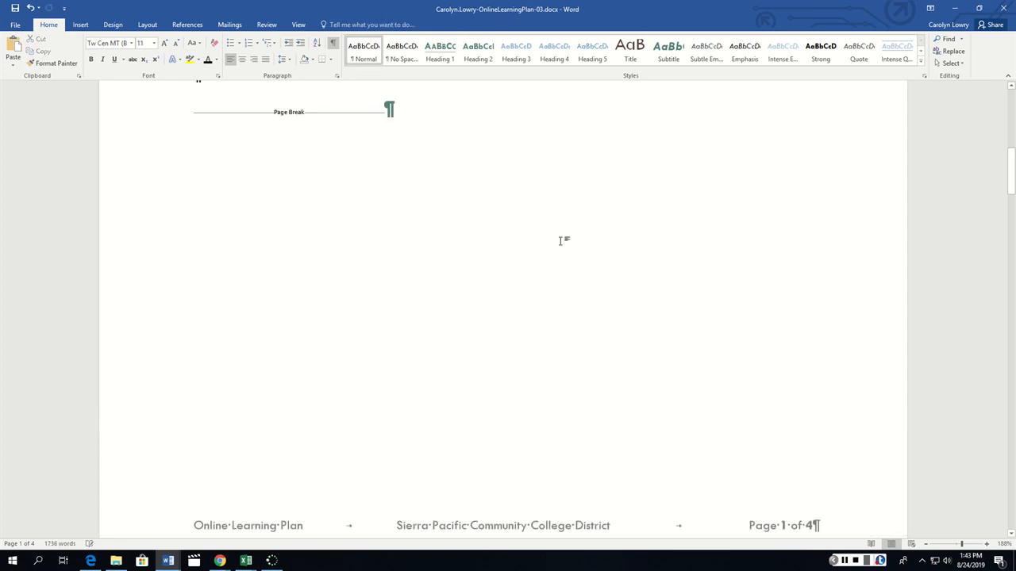
Insert a page break before the "How are Courses and Programs Selected for Online Learning Delivery?" heading.
scroll(548, 258, "down", 2)
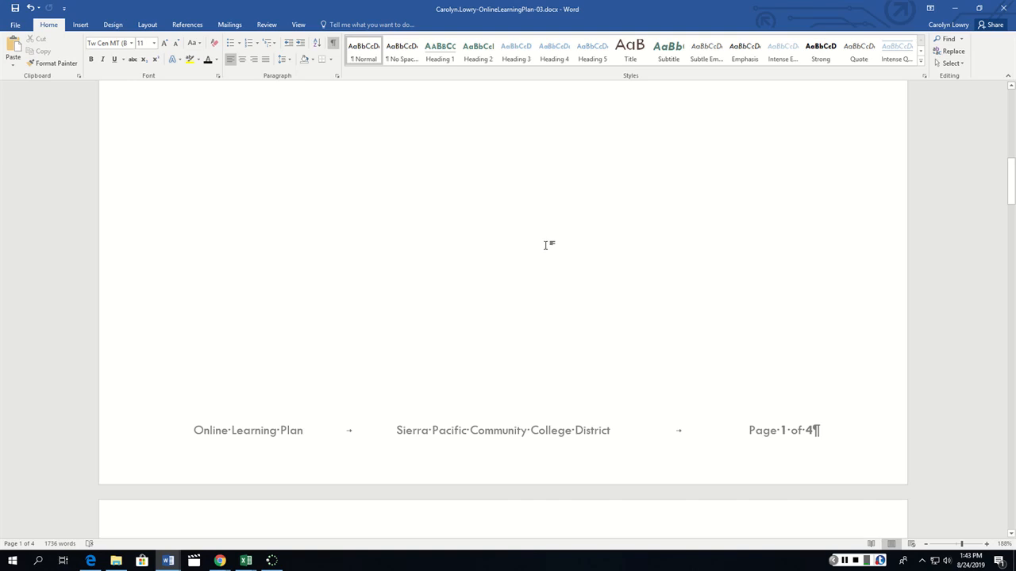
scroll(547, 249, "down", 5)
scroll(545, 246, "down", 10)
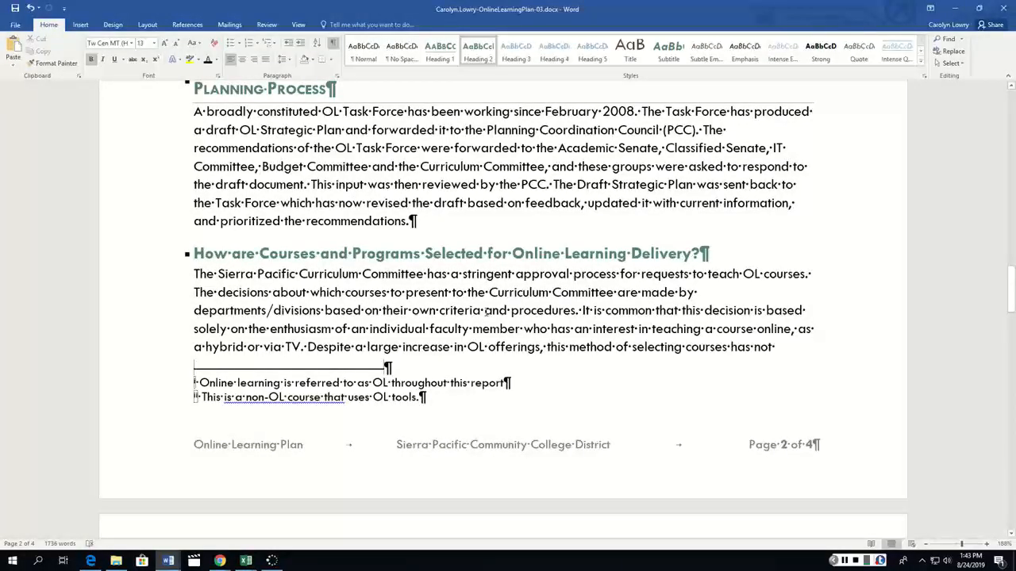
key("ctrl+Return")
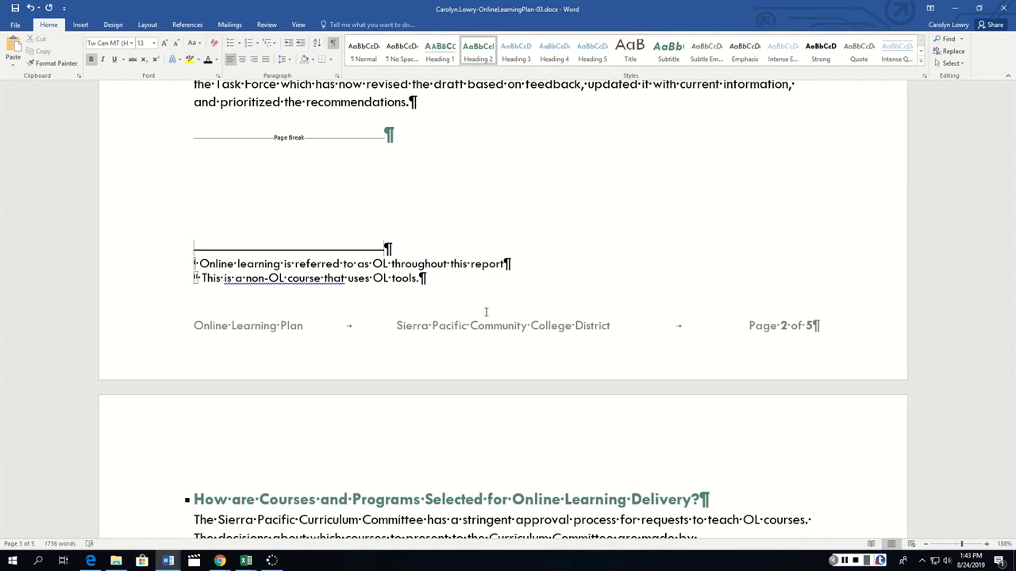
Insert the built-in Retrospect cover page at the beginning of the document.
key("ctrl+Home")
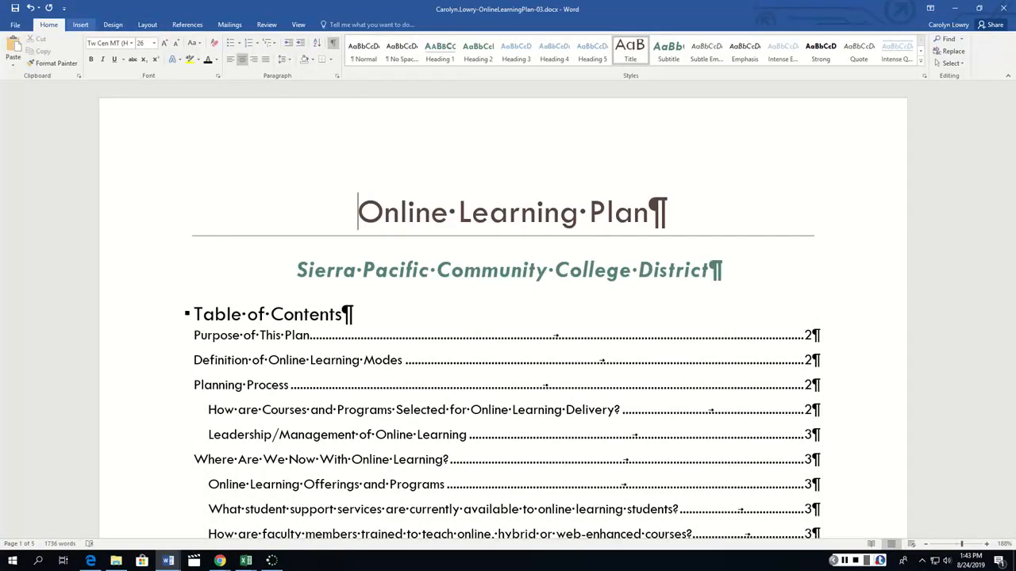
left_click(80, 24)
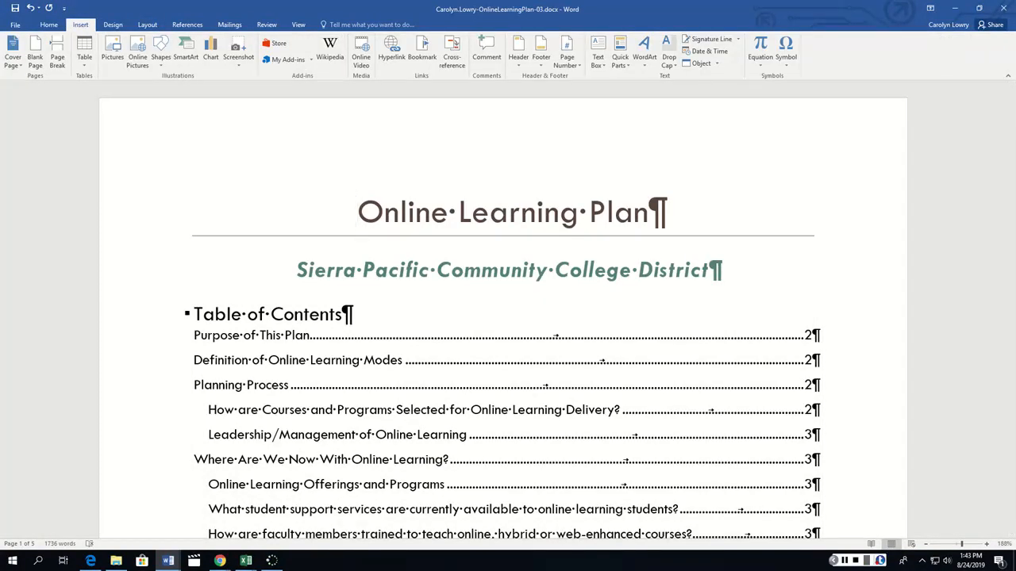
left_click(13, 53)
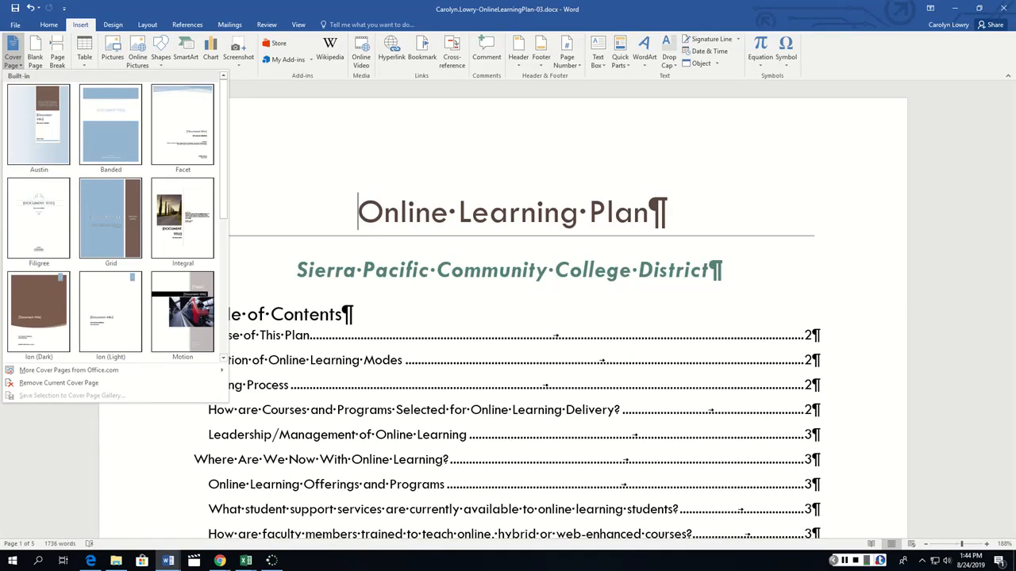
scroll(110, 218, "down", 3)
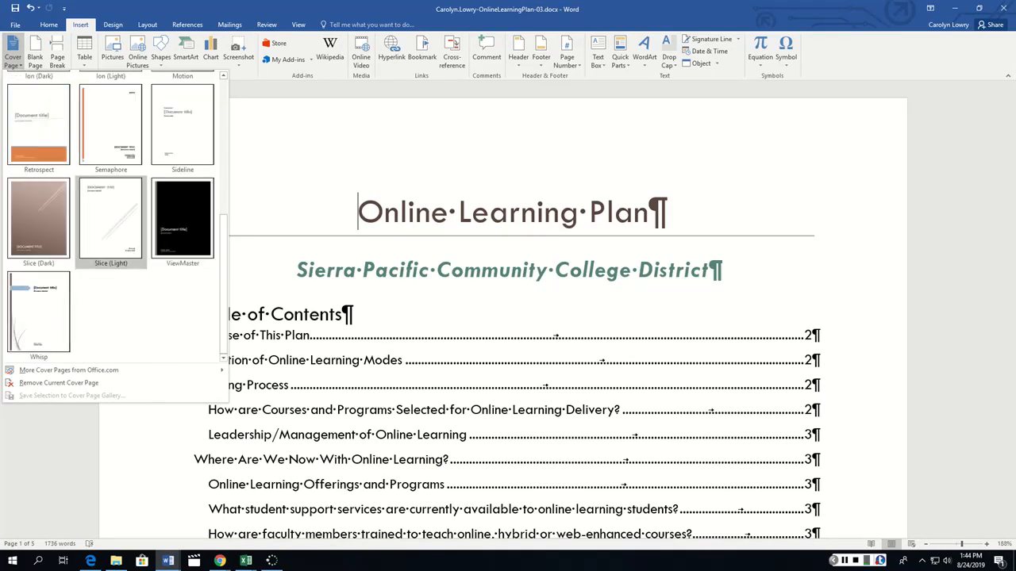
left_click(43, 149)
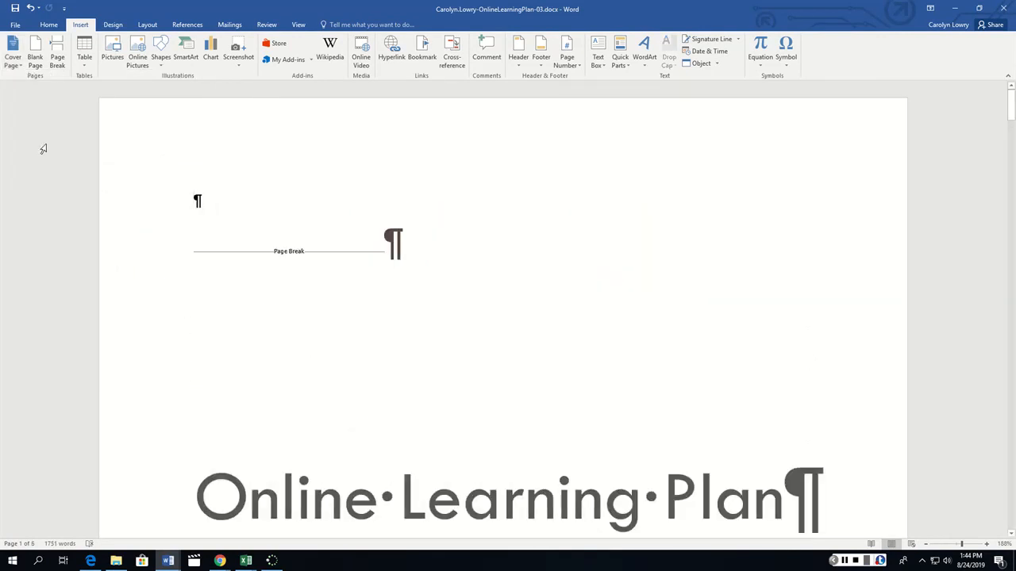
Delete the document subtitle placeholder text below the title on the cover page.
scroll(97, 182, "down", 3)
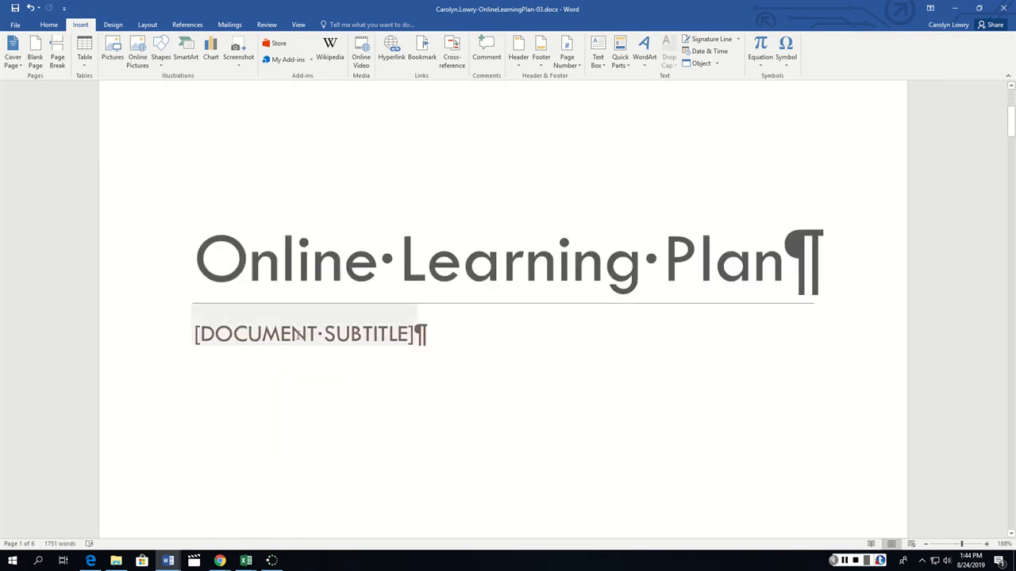
left_click(298, 337)
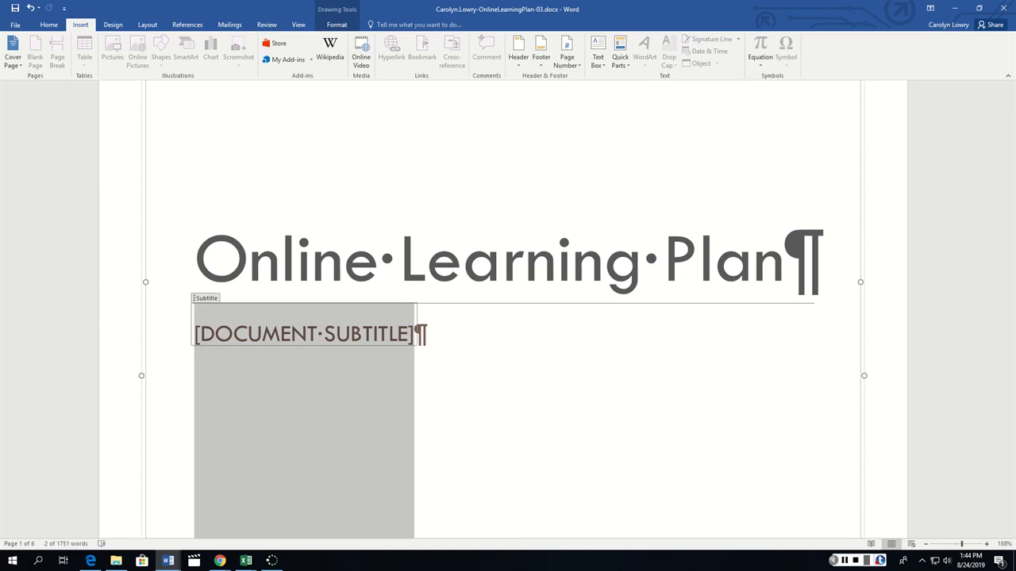
key("Delete")
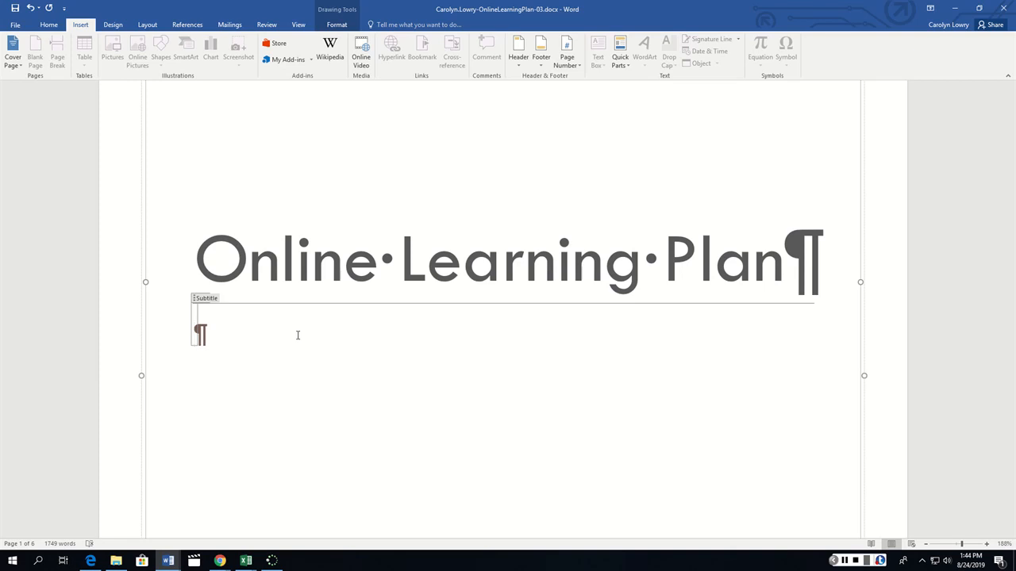
Replace the author field on the cover page's orange band with the Manager document property.
scroll(426, 388, "down", 5)
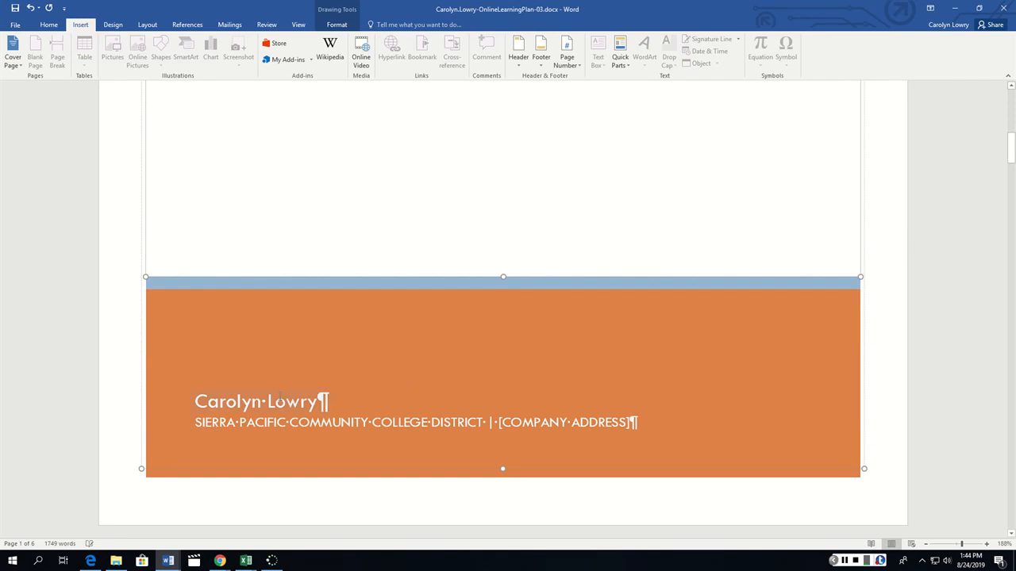
left_click(256, 397)
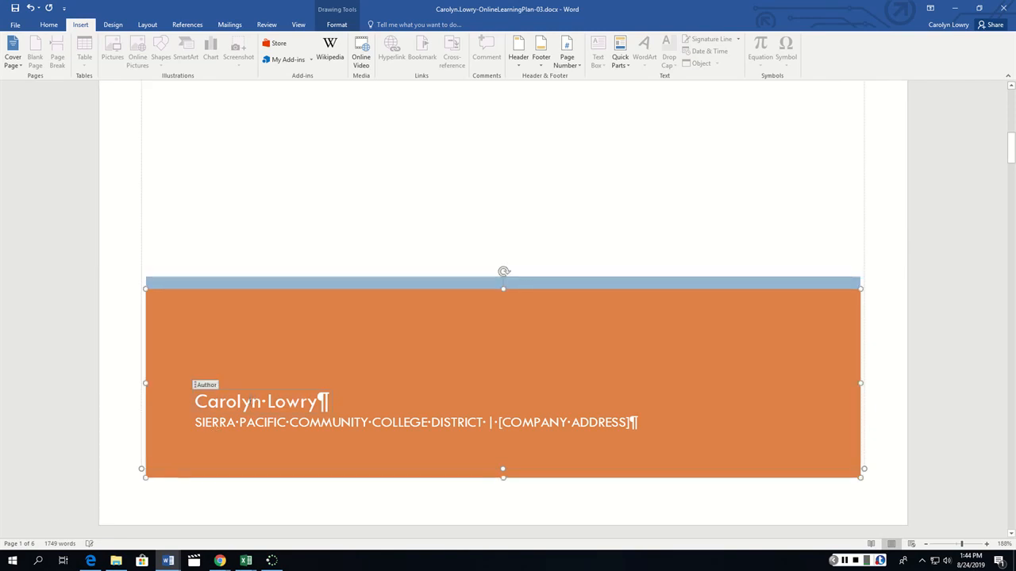
triple_click(252, 401)
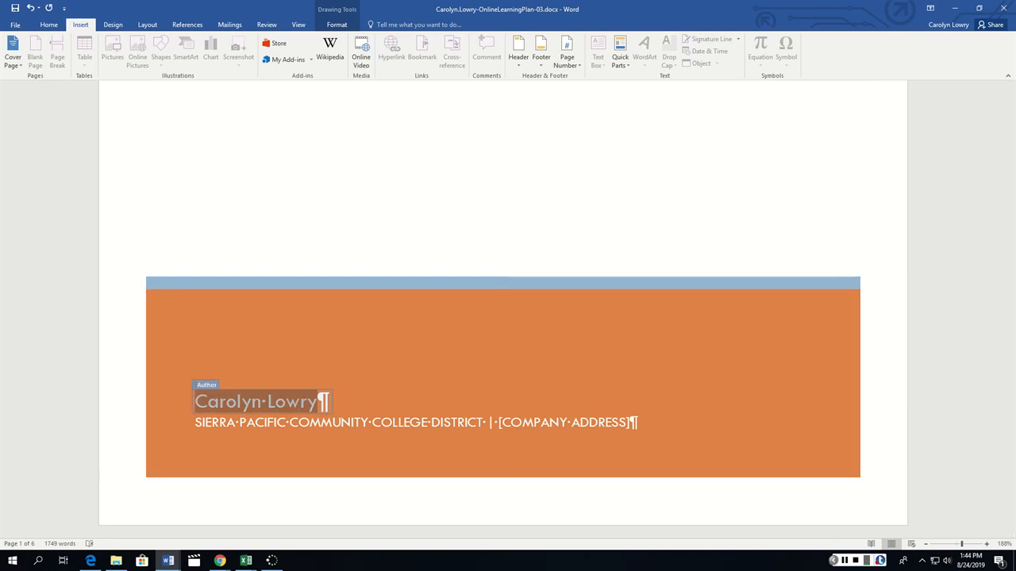
key("Delete")
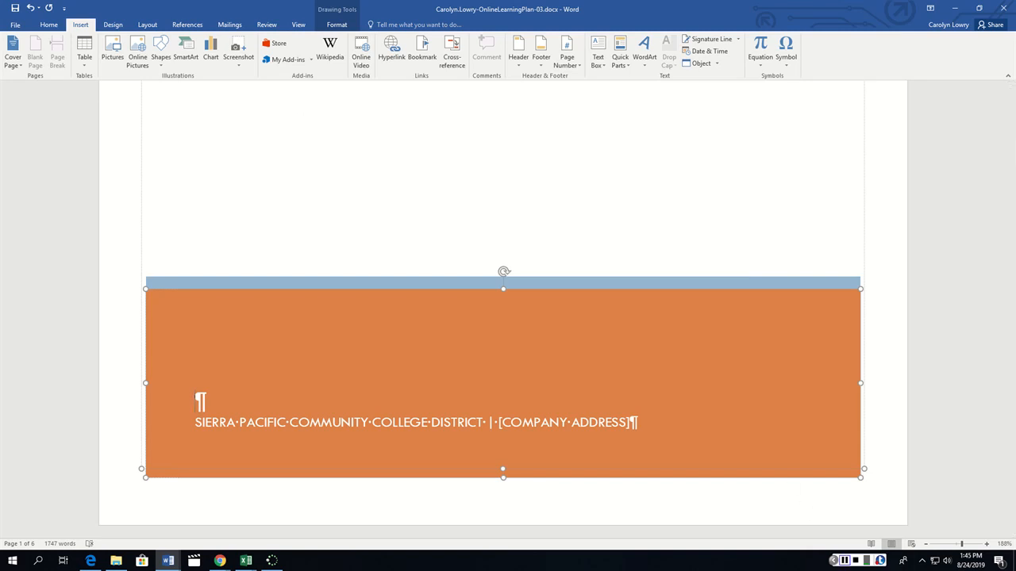
left_click(845, 560)
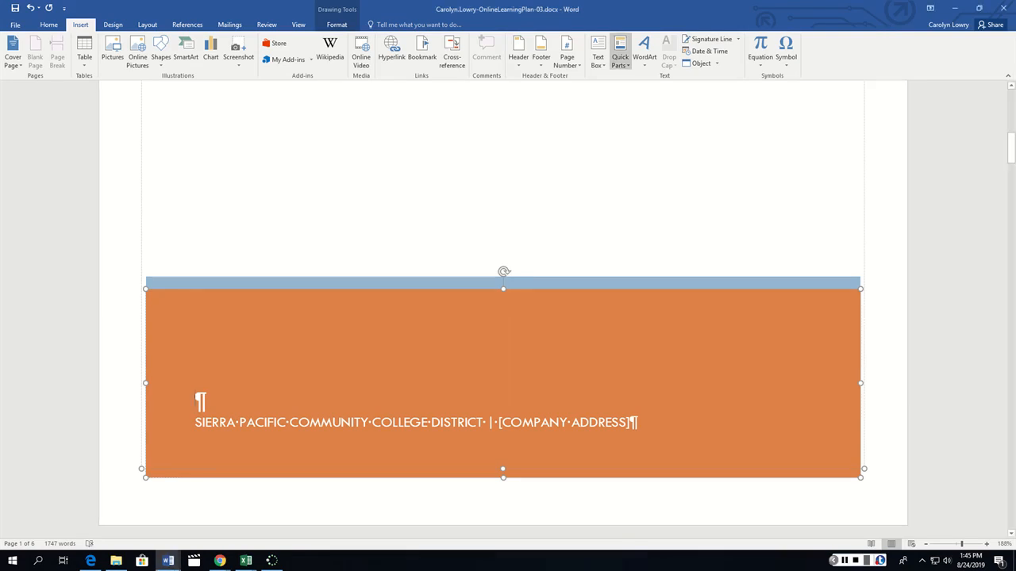
left_click(620, 54)
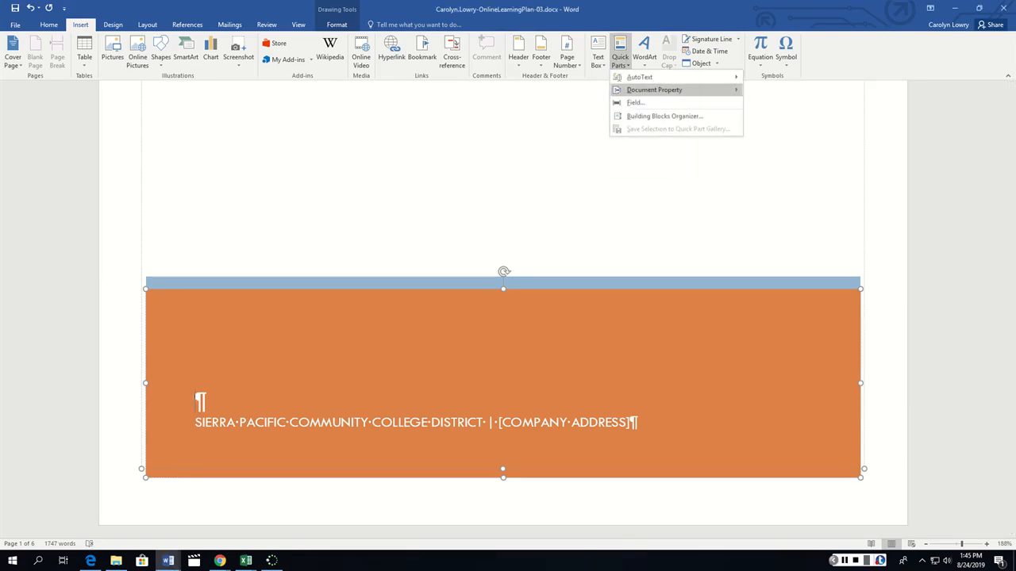
mouse_move(654, 89)
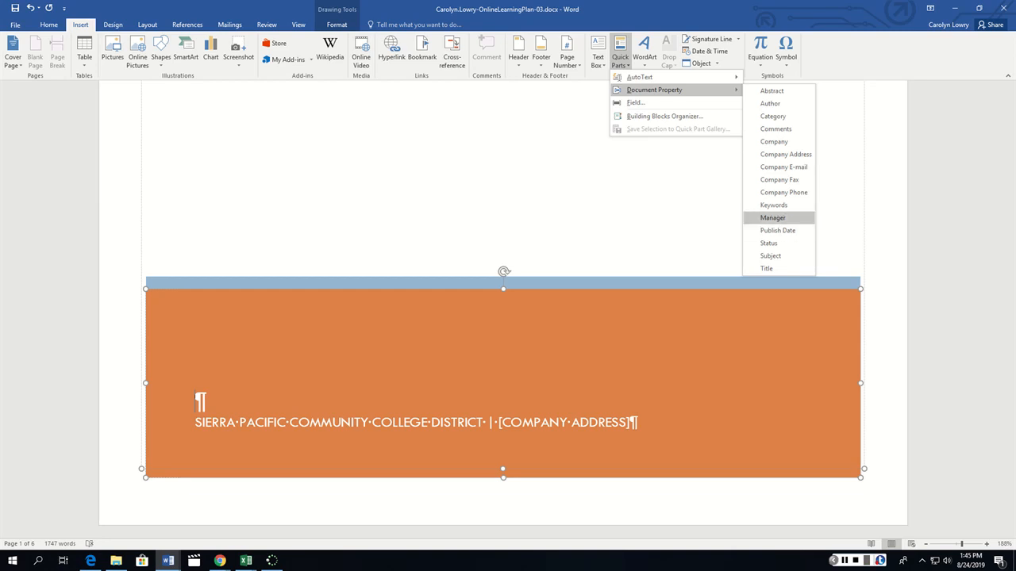
left_click(774, 218)
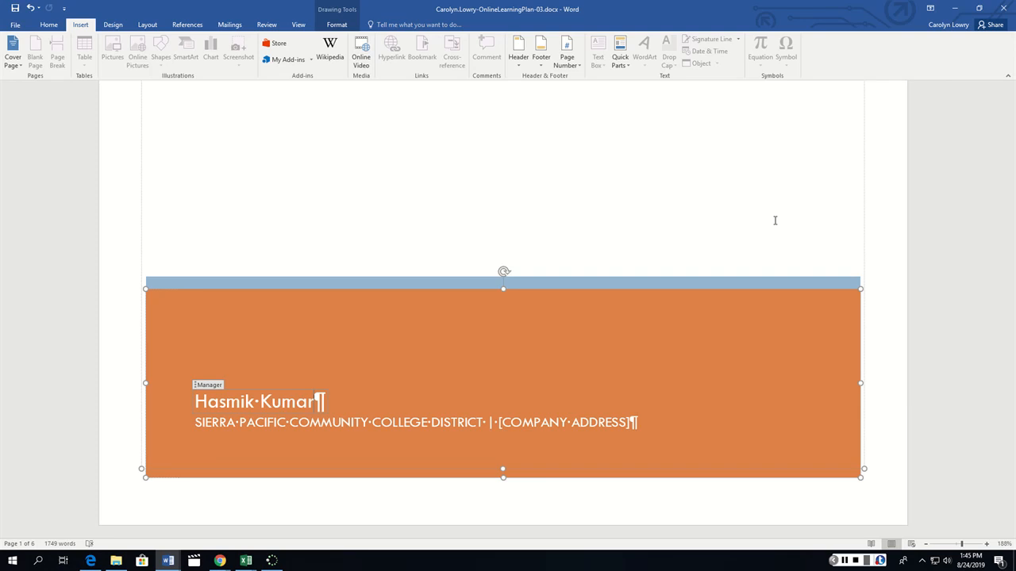
Apply bold to the whole company name and company address line on the cover page.
left_click(447, 424)
left_click(452, 423)
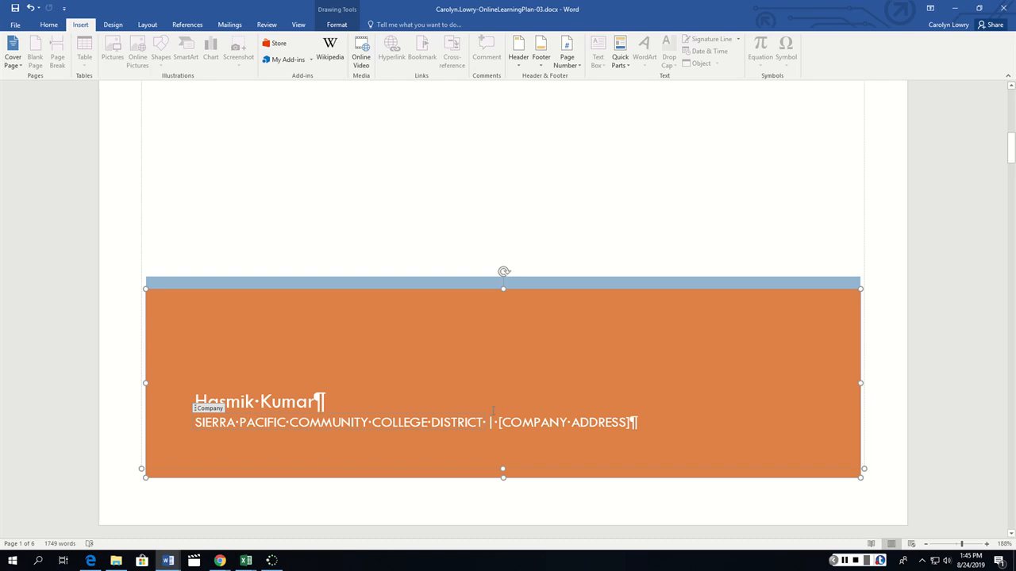
triple_click(438, 423)
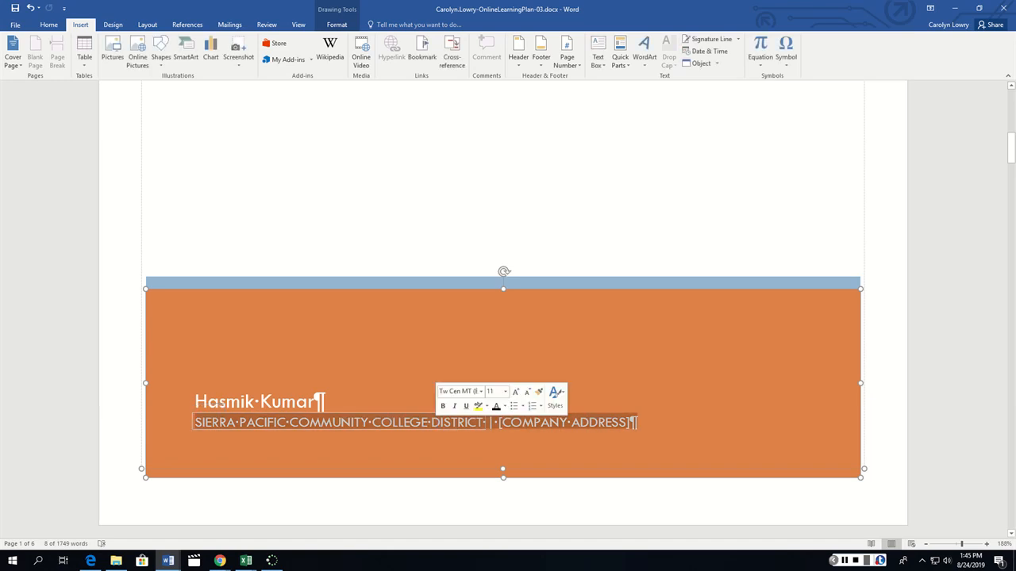
left_click(443, 406)
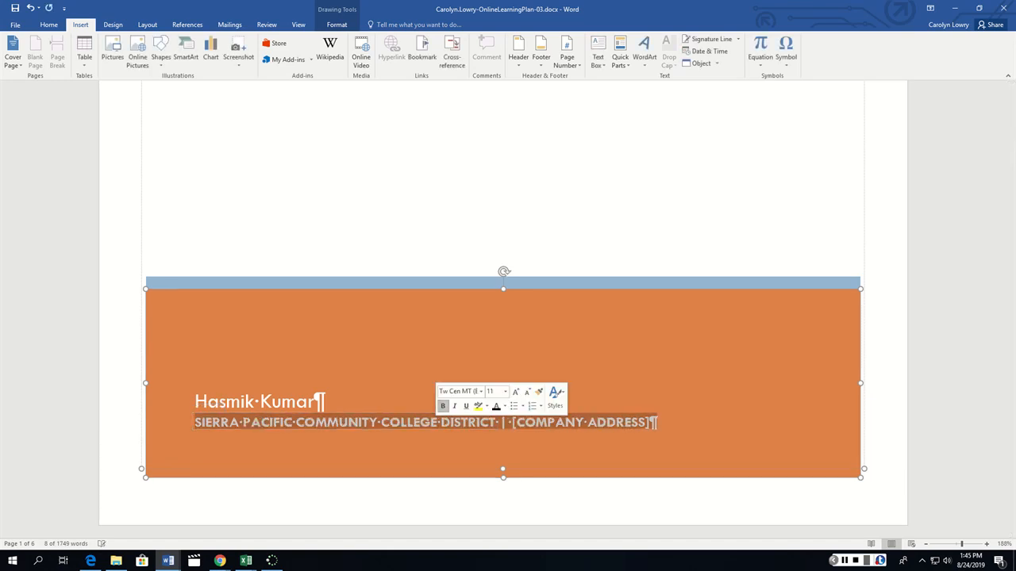
left_click(397, 358)
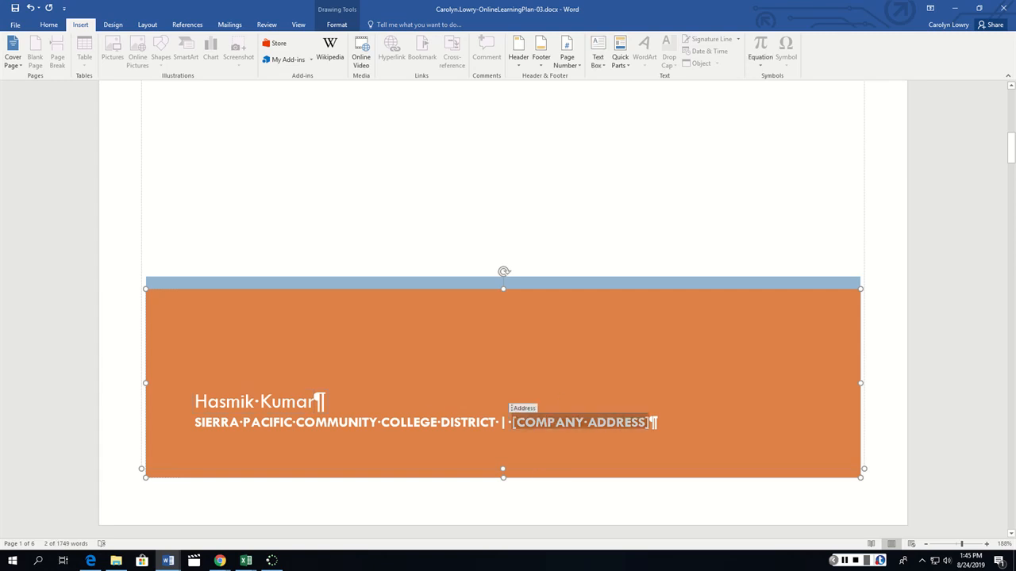
type("www")
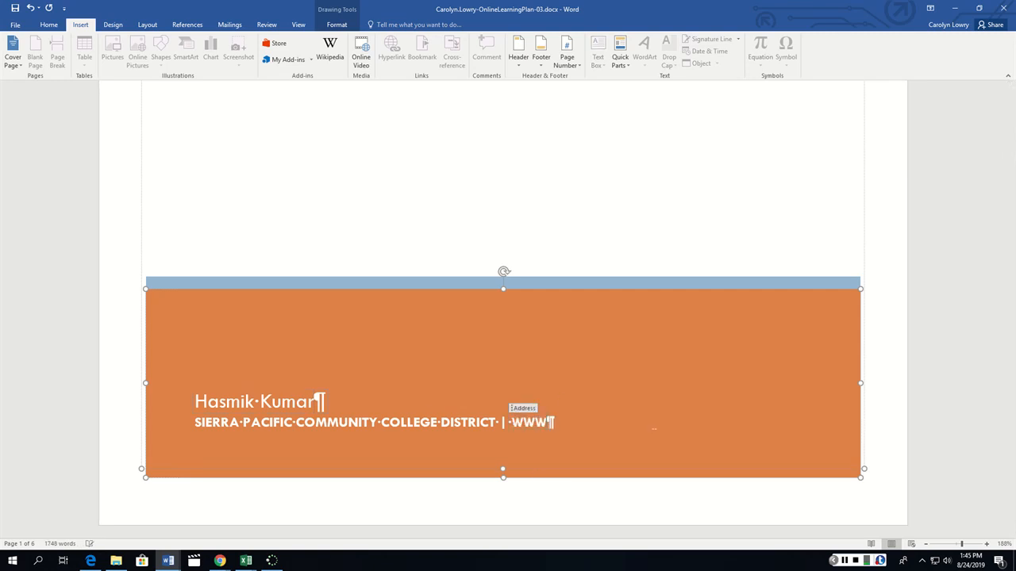
type(".spccd.edu")
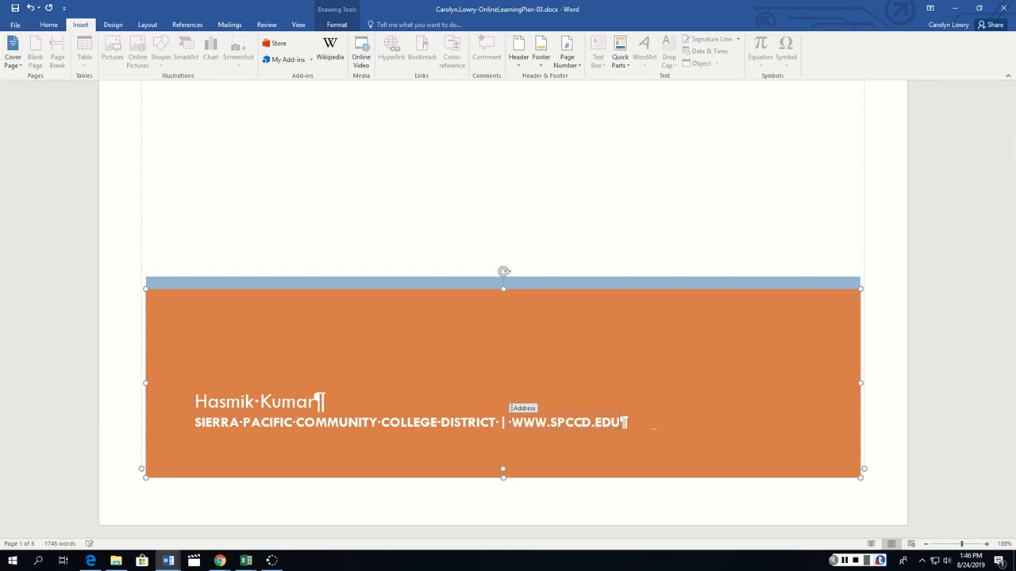
Turn off the All caps font effect for the web address in the cover page's address field.
left_click(523, 409)
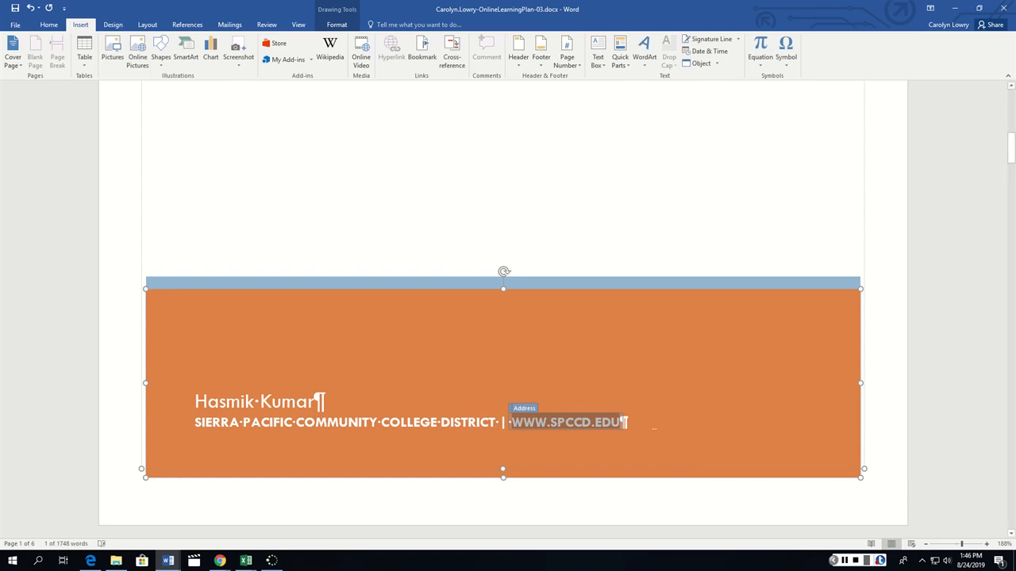
left_click(844, 561)
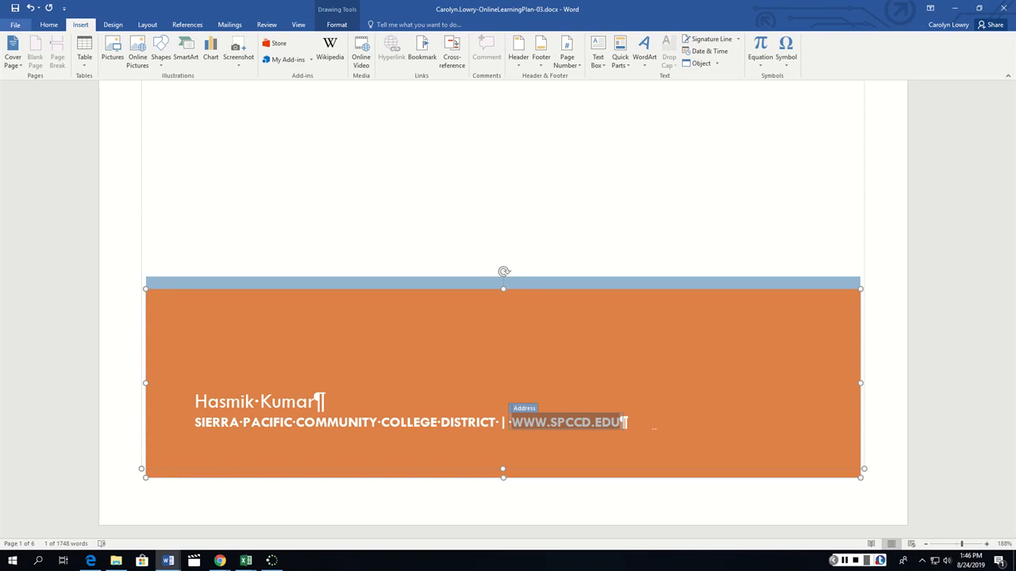
left_click(48, 25)
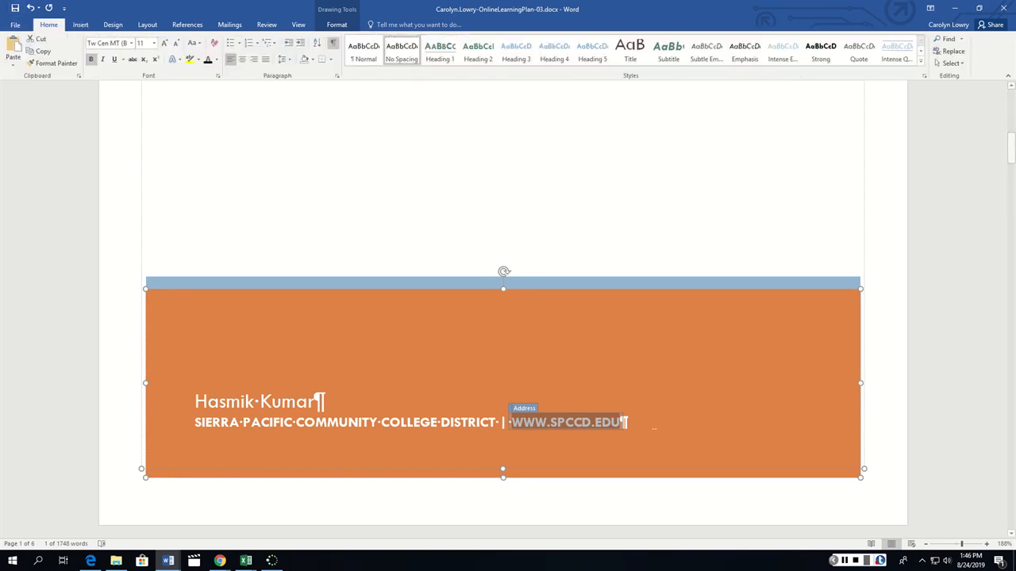
left_click(217, 76)
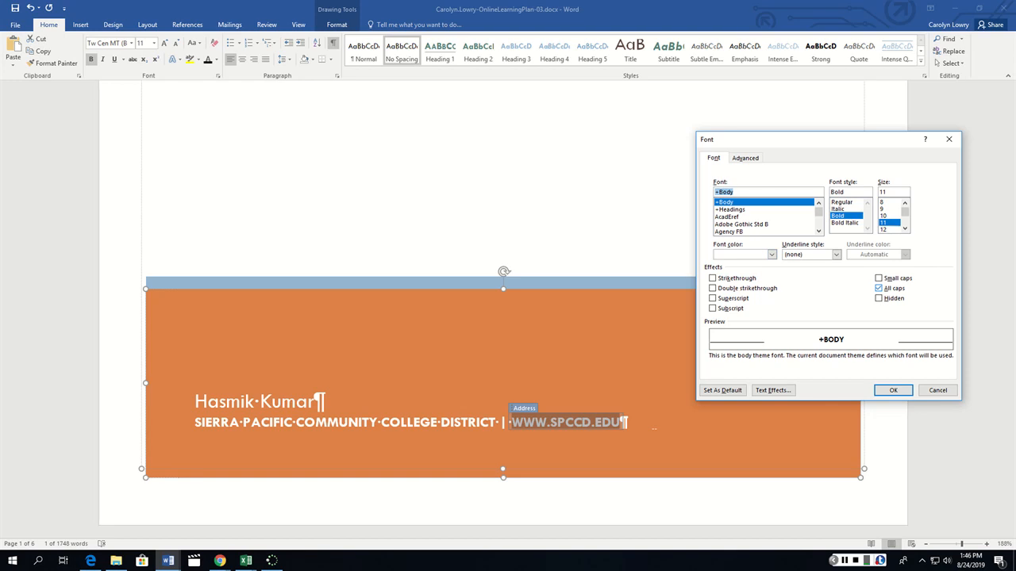
left_click(878, 288)
left_click(893, 390)
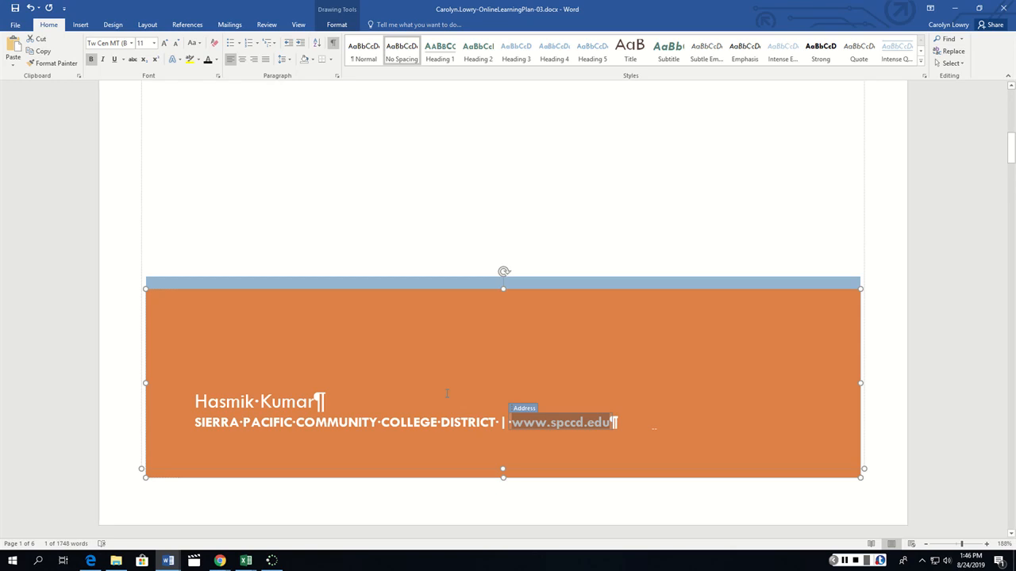
Update the entire table of contents on the page after the cover page.
scroll(447, 393, "up", 6)
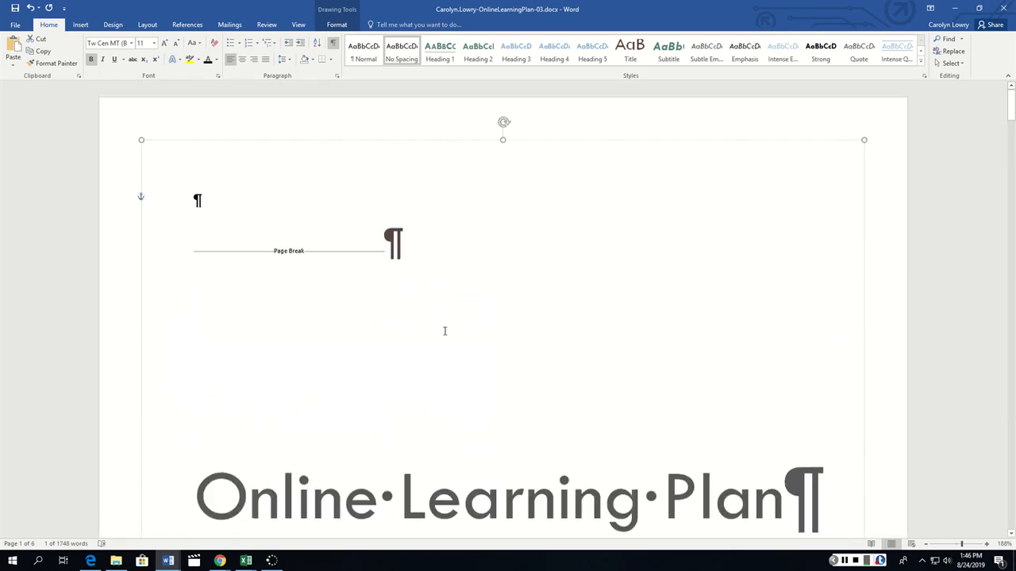
scroll(445, 333, "down", 4)
scroll(447, 330, "down", 10)
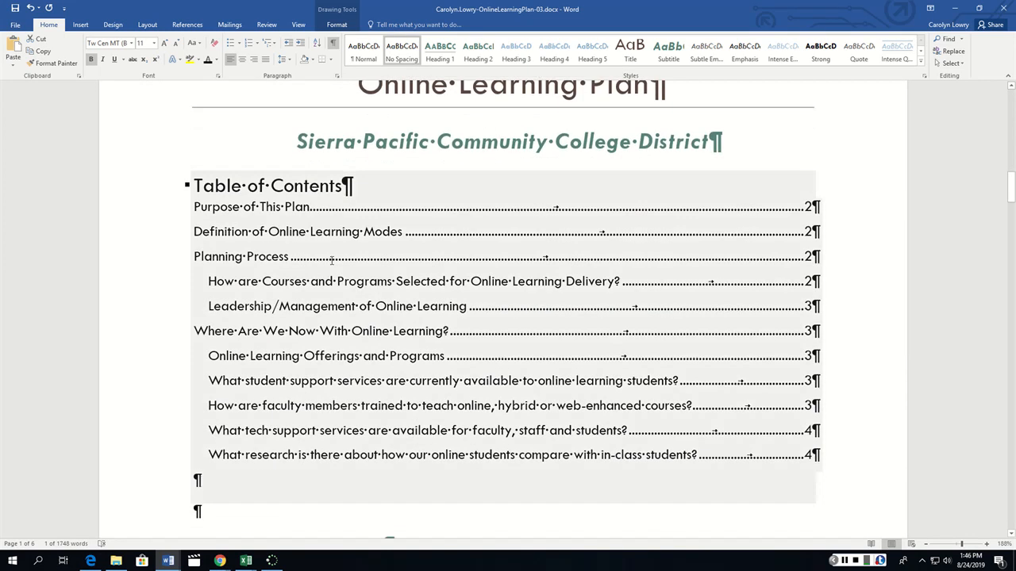
left_click(331, 257)
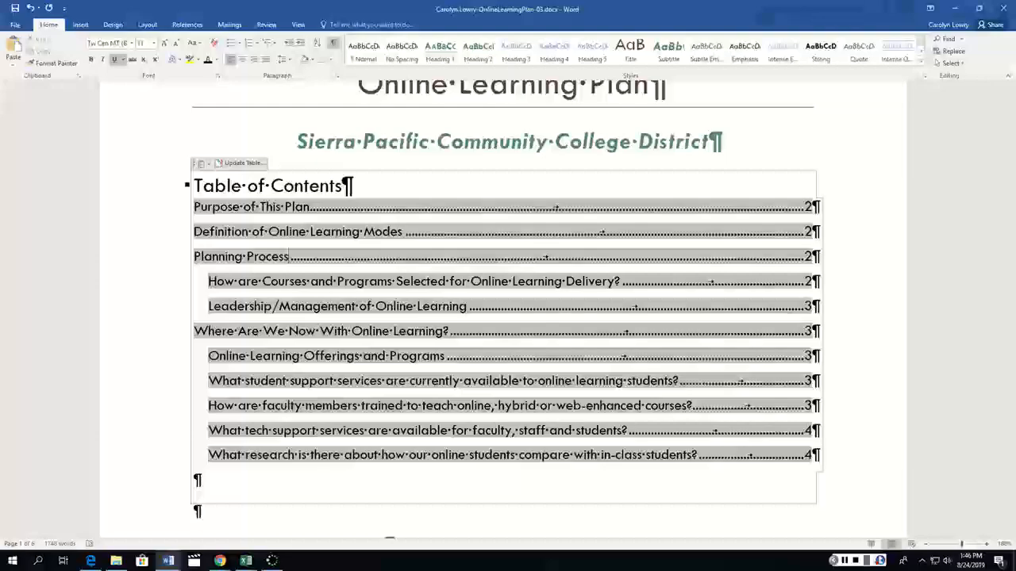
left_click(242, 163)
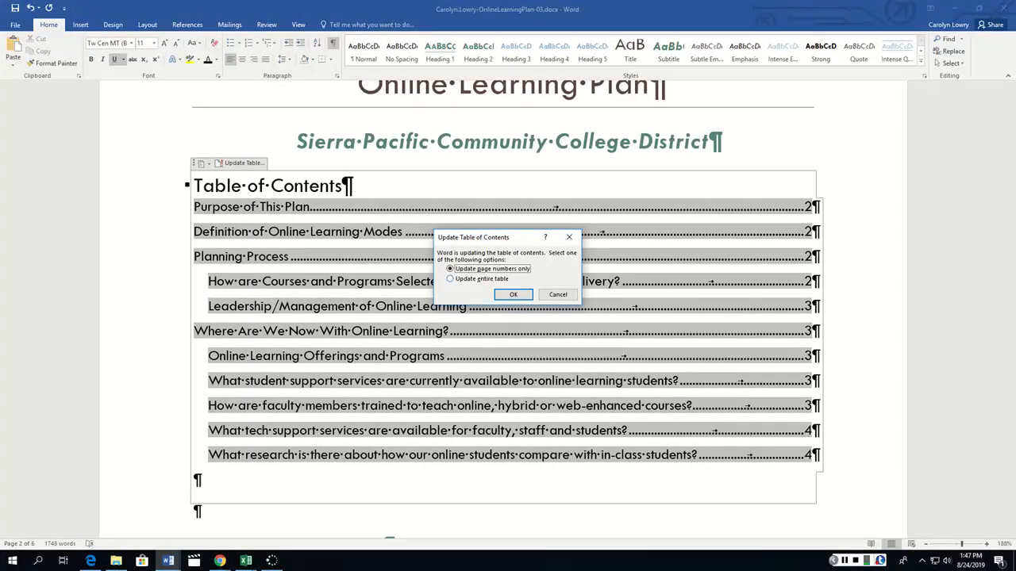
left_click(450, 279)
left_click(514, 295)
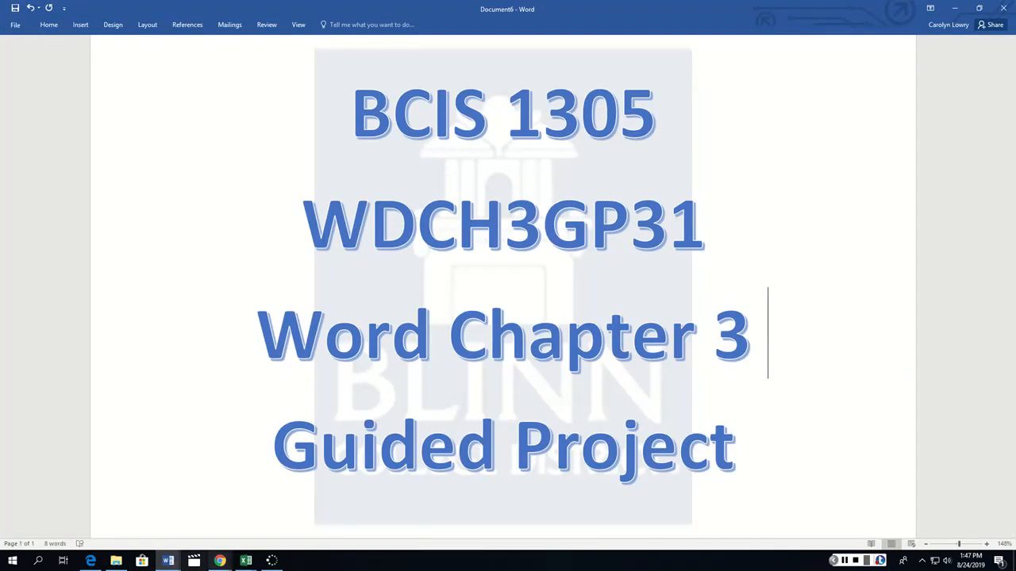
Switch to SIMnet in the browser and upload the most recently modified OnlineLearningPlan-03 document to the WDCH3GP31 project for grading.
mouse_move(220, 560)
left_click(264, 514)
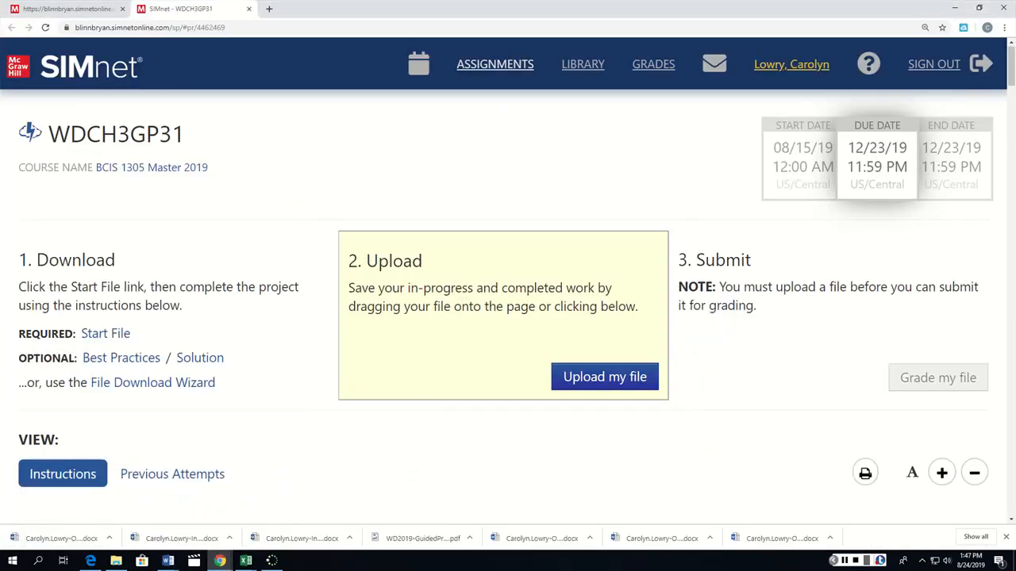
left_click(605, 377)
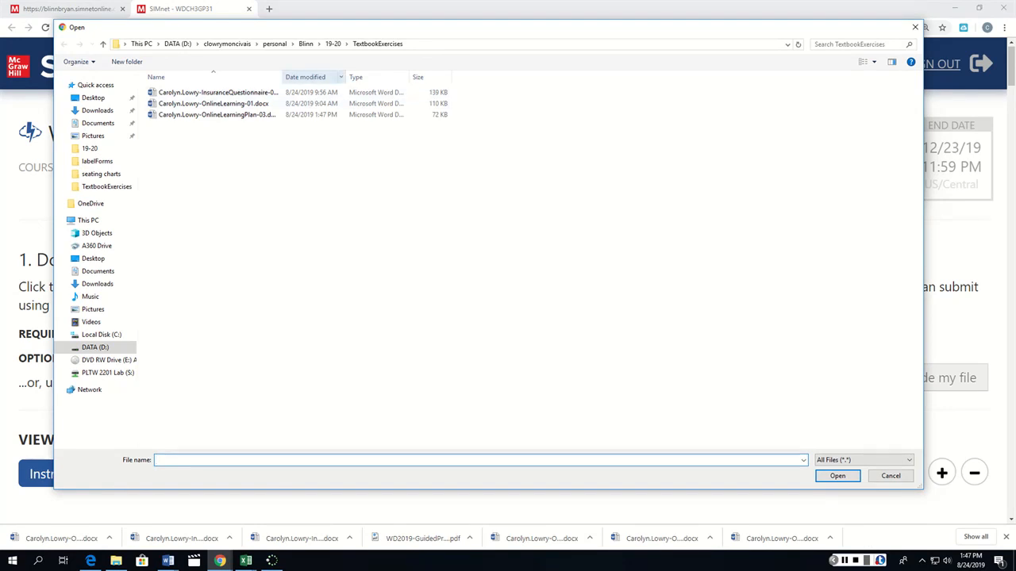
left_click(310, 77)
left_click(313, 73)
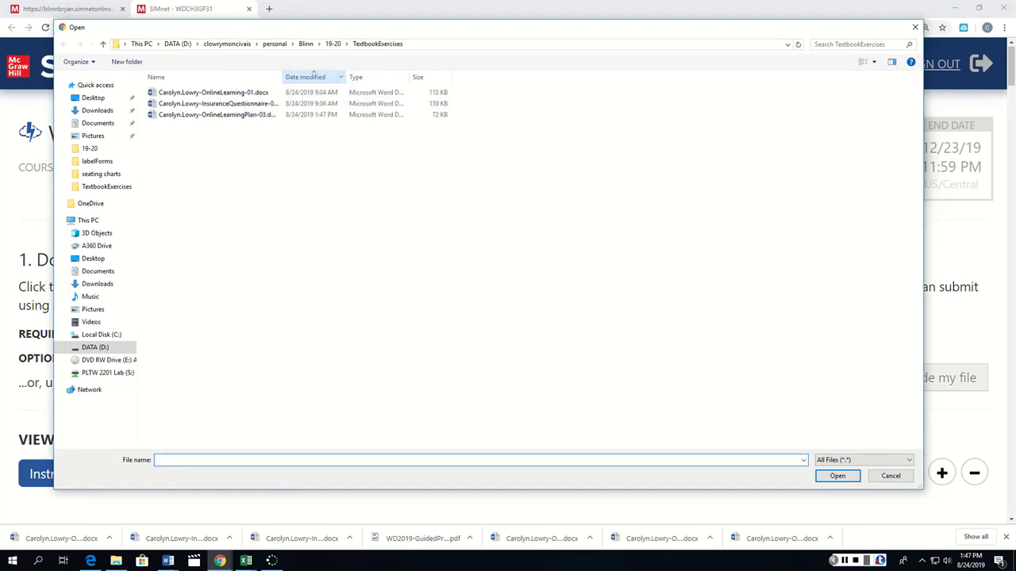
left_click(313, 73)
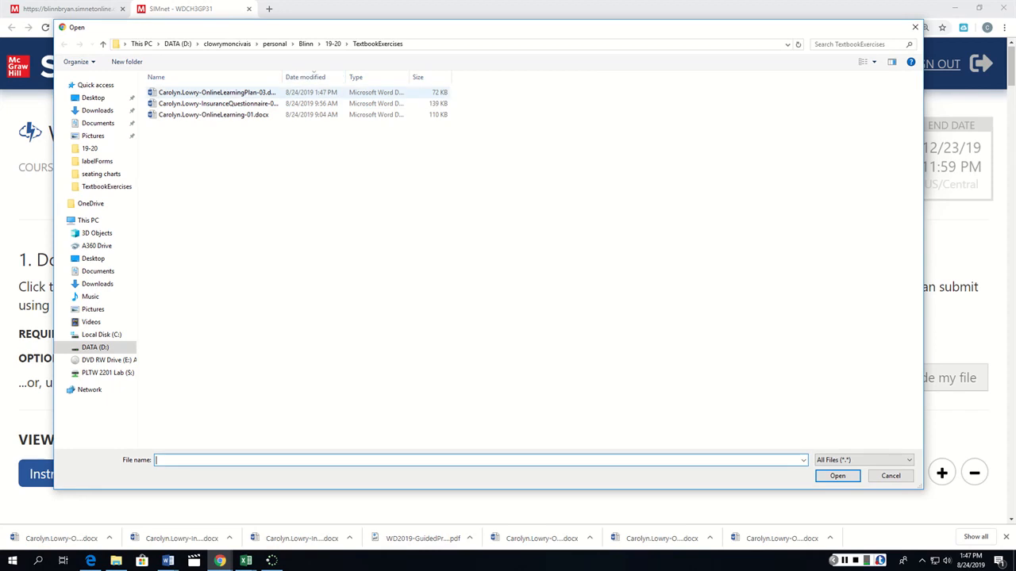
double_click(214, 92)
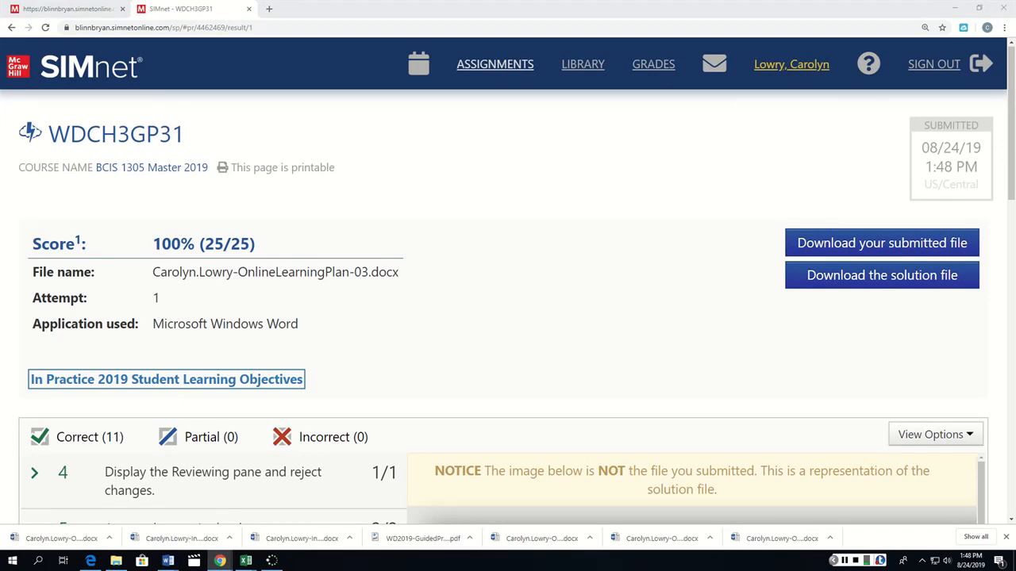
Review the WDCH3GP31 grading report's score and the points for each project instruction.
scroll(464, 314, "down", 3)
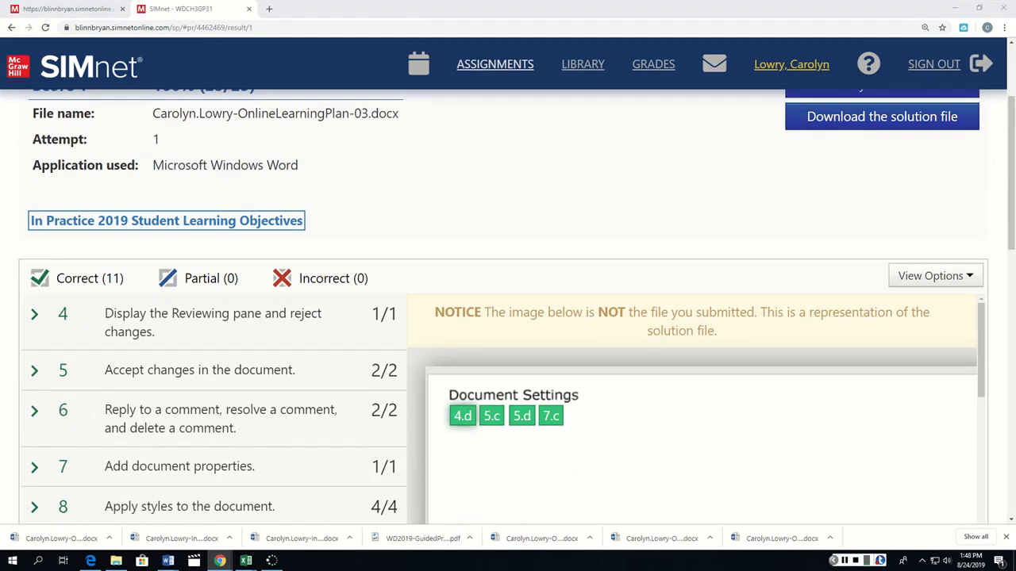
scroll(464, 313, "down", 2)
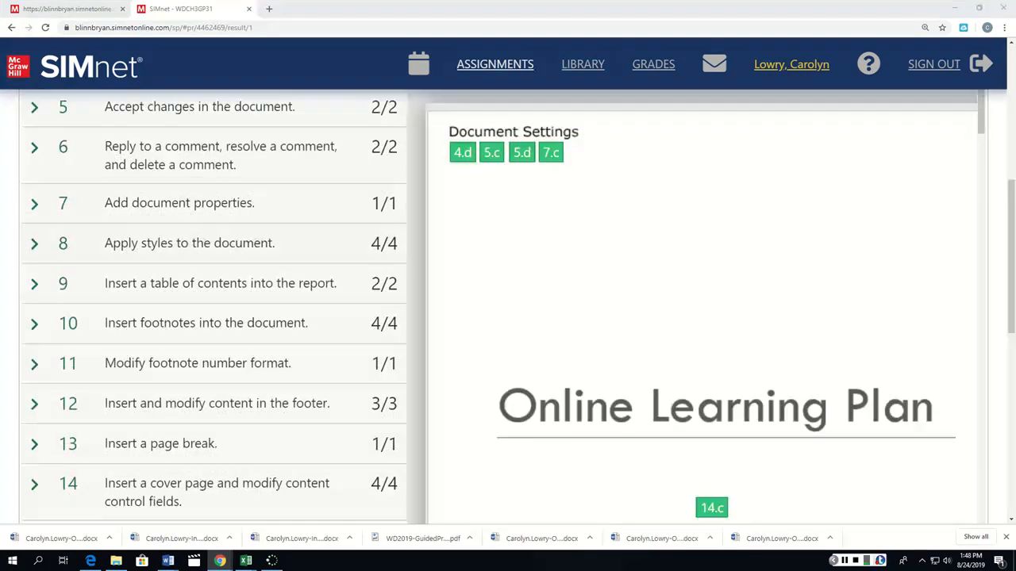
scroll(508, 309, "up", 5)
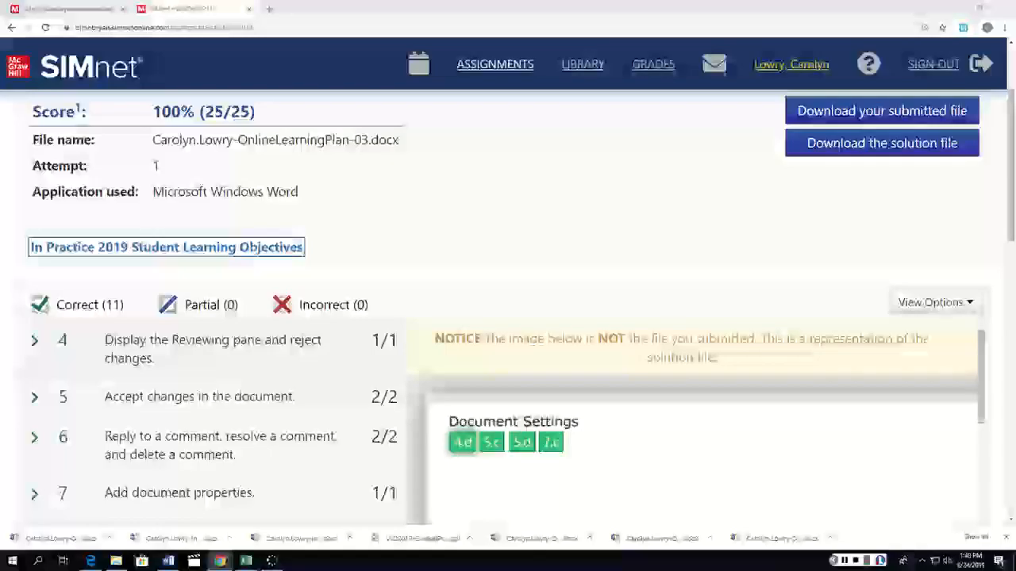